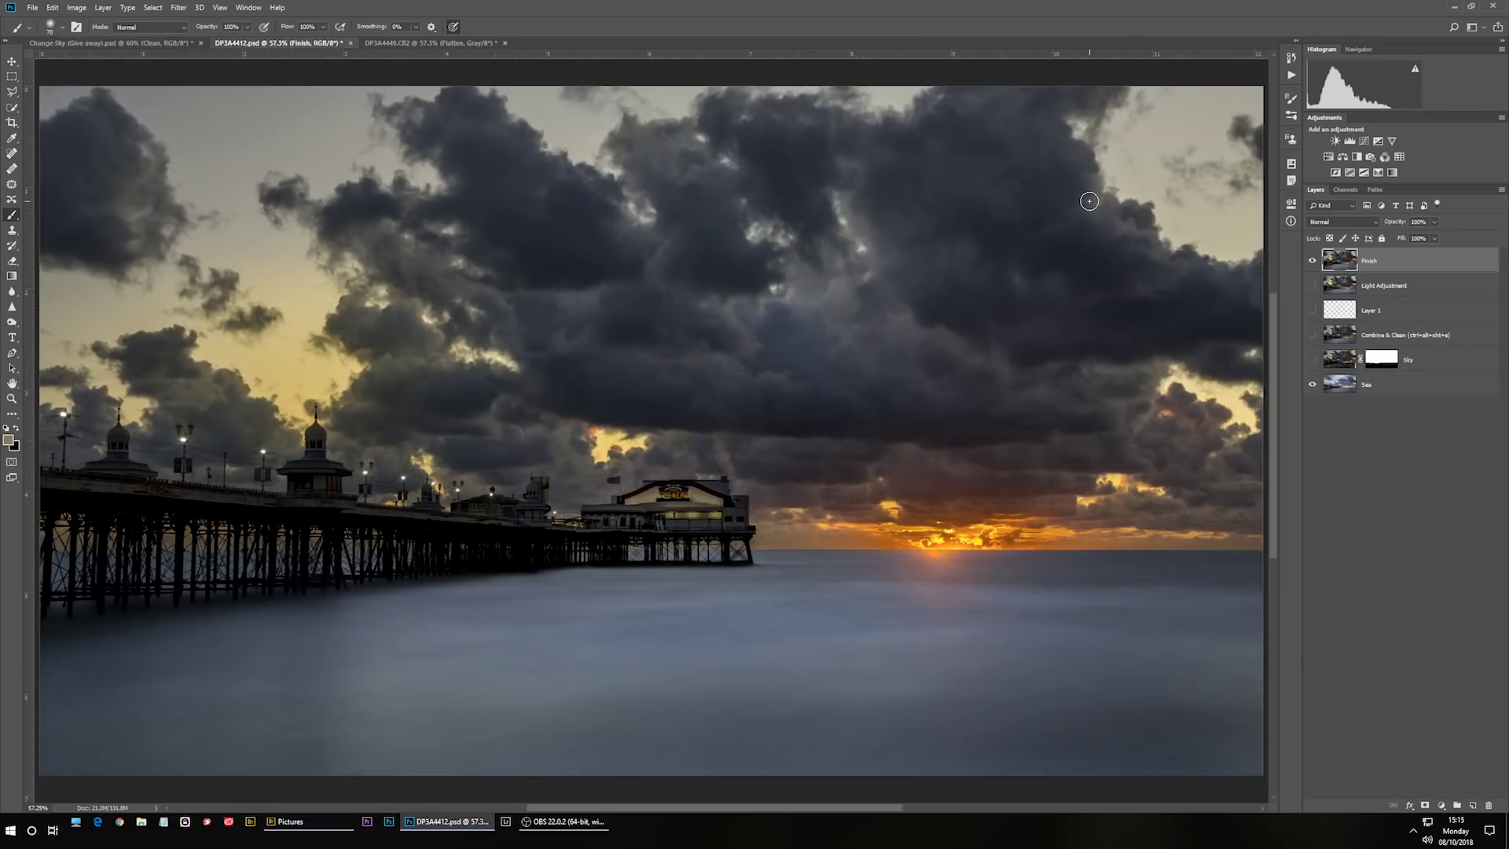
# Compare the finished seaside pier image with the original Sea layer by toggling the Finish layer's visibility, leaving it shown.
pyautogui.click(1311, 261)
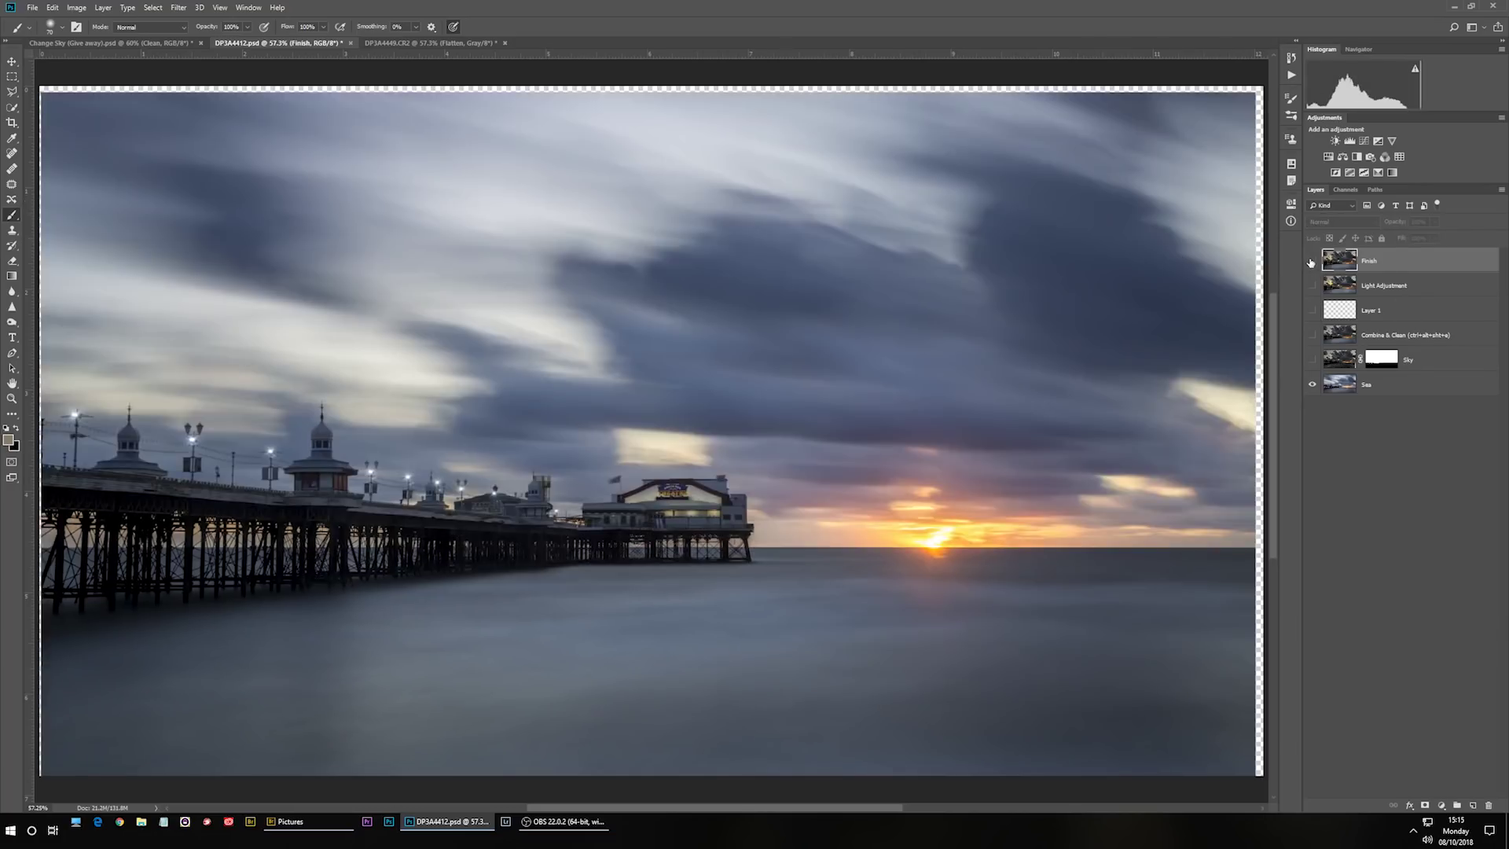
pyautogui.click(1311, 262)
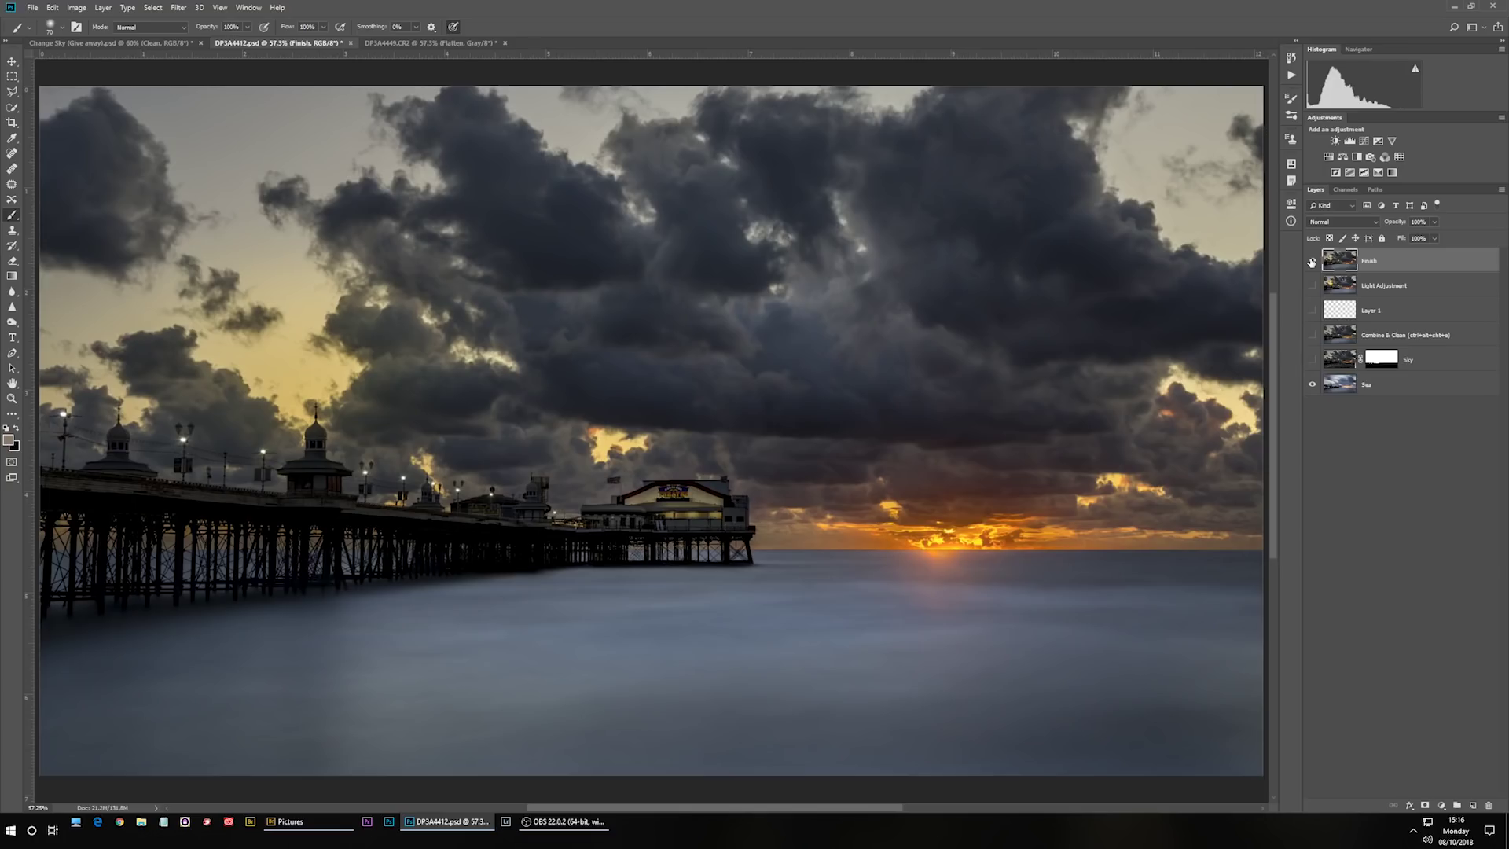
pyautogui.click(1311, 262)
pyautogui.click(1312, 262)
pyautogui.click(1311, 263)
pyautogui.click(1311, 263)
pyautogui.click(1312, 263)
pyautogui.click(1312, 263)
pyautogui.click(1311, 262)
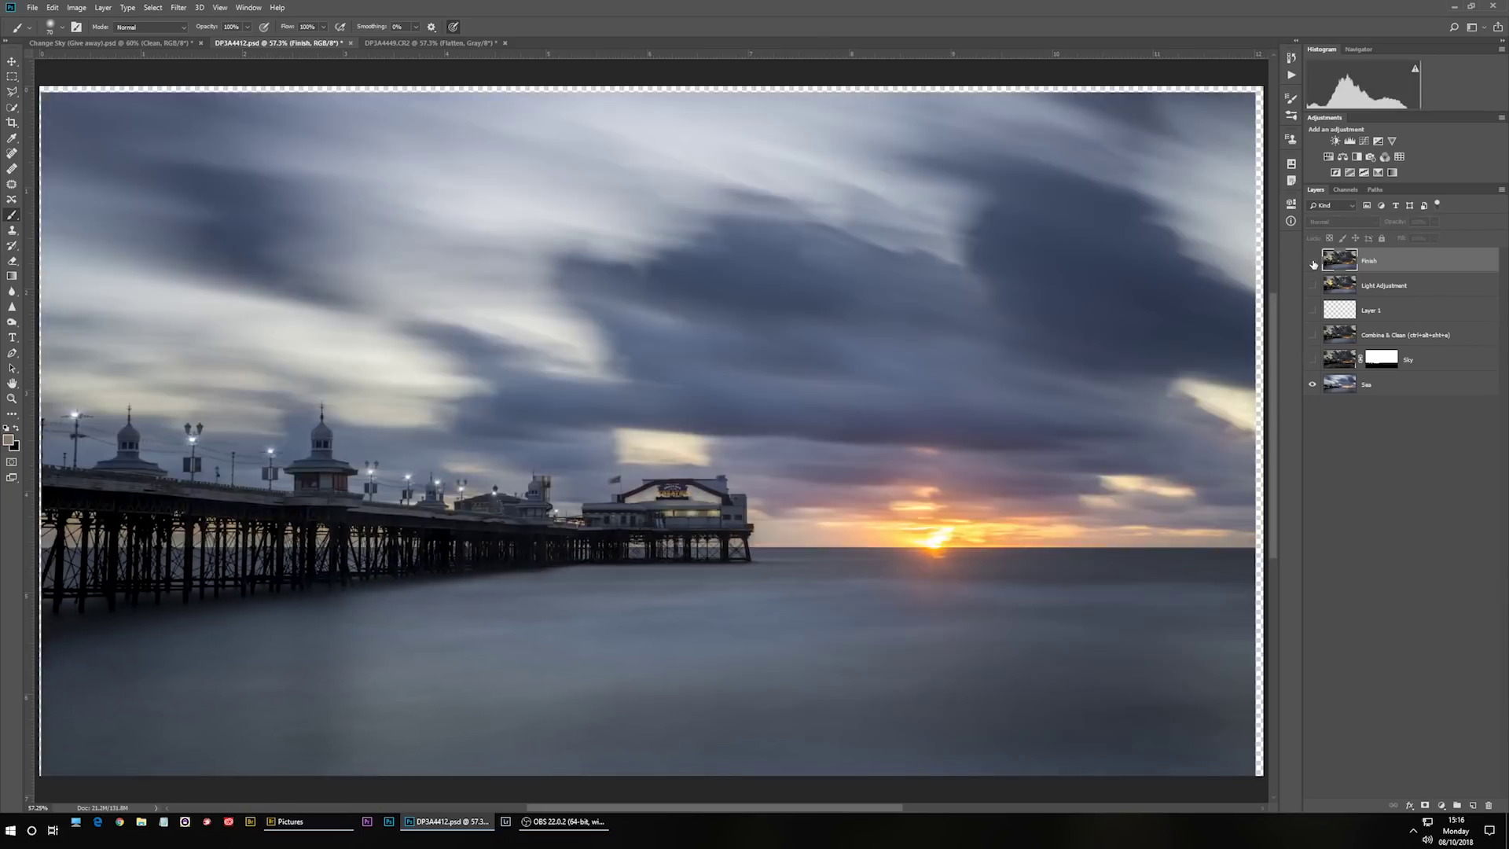
pyautogui.click(1312, 262)
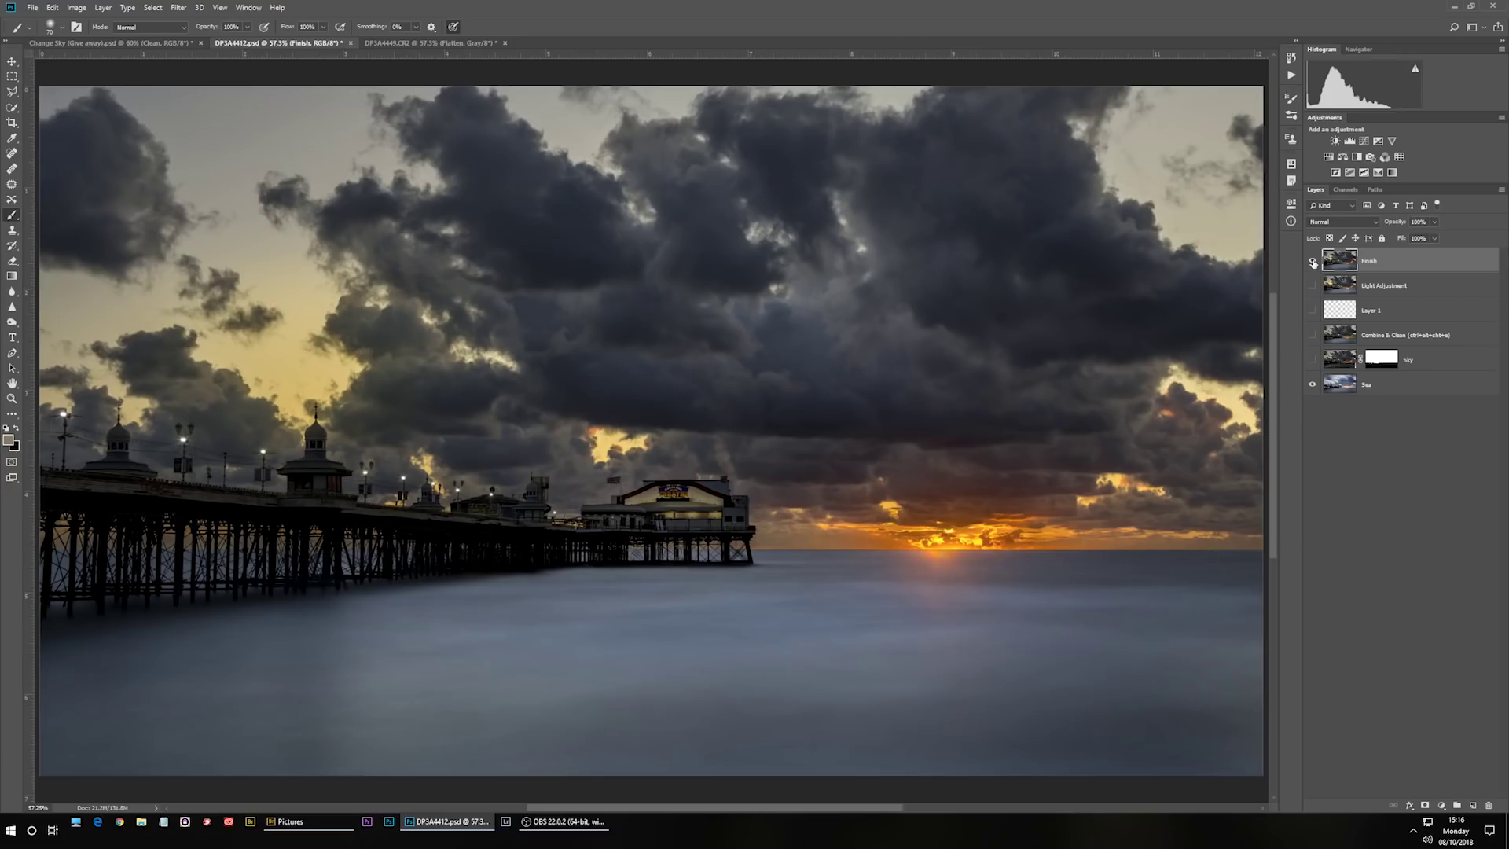
# In the DP3A4449.CR2 document, compare the image with the Flatten layer hidden and shown.
pyautogui.click(461, 42)
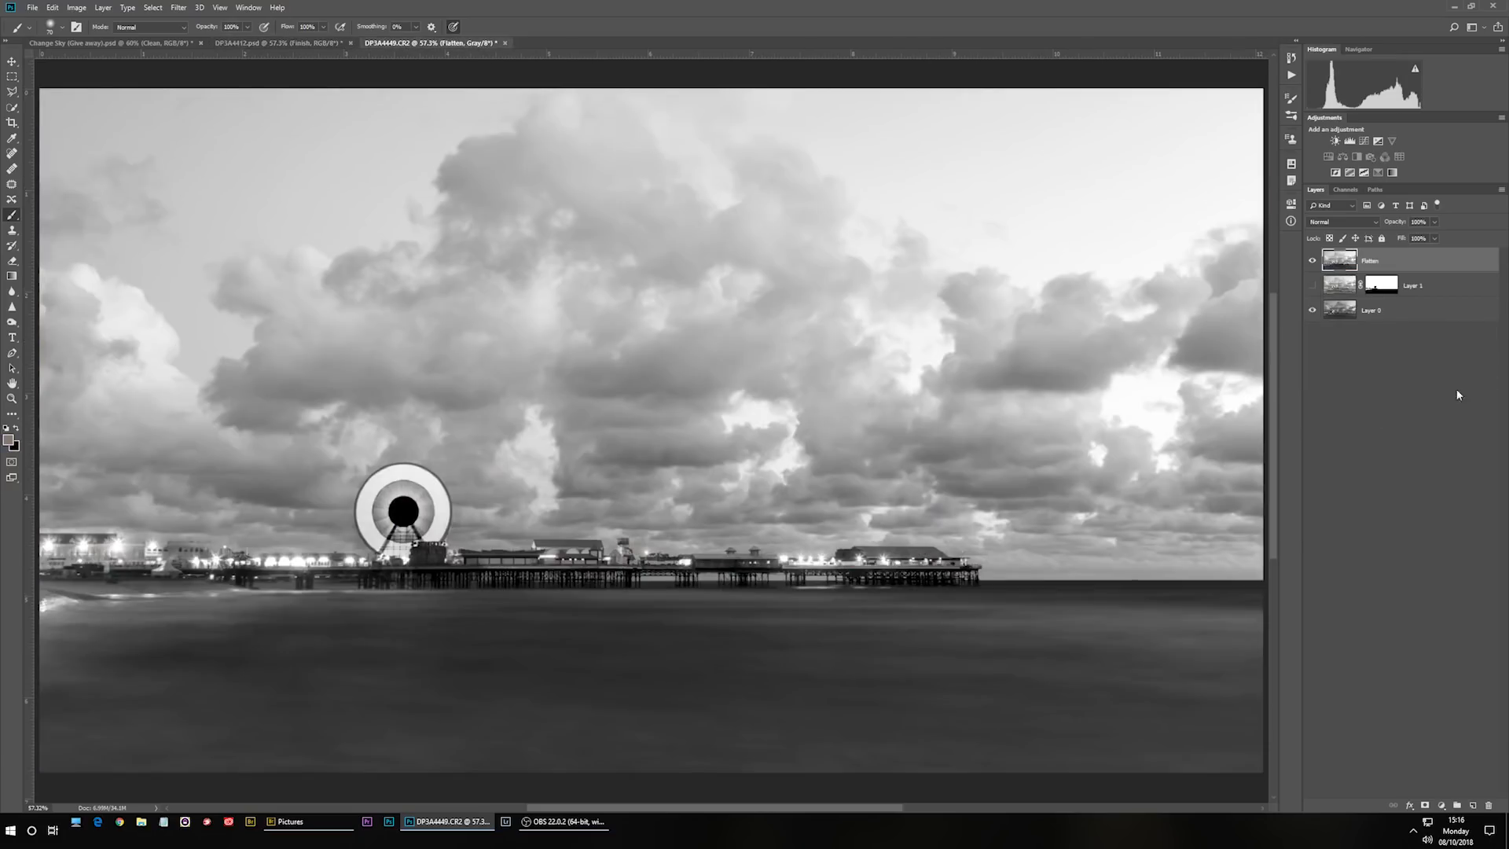
pyautogui.click(1312, 261)
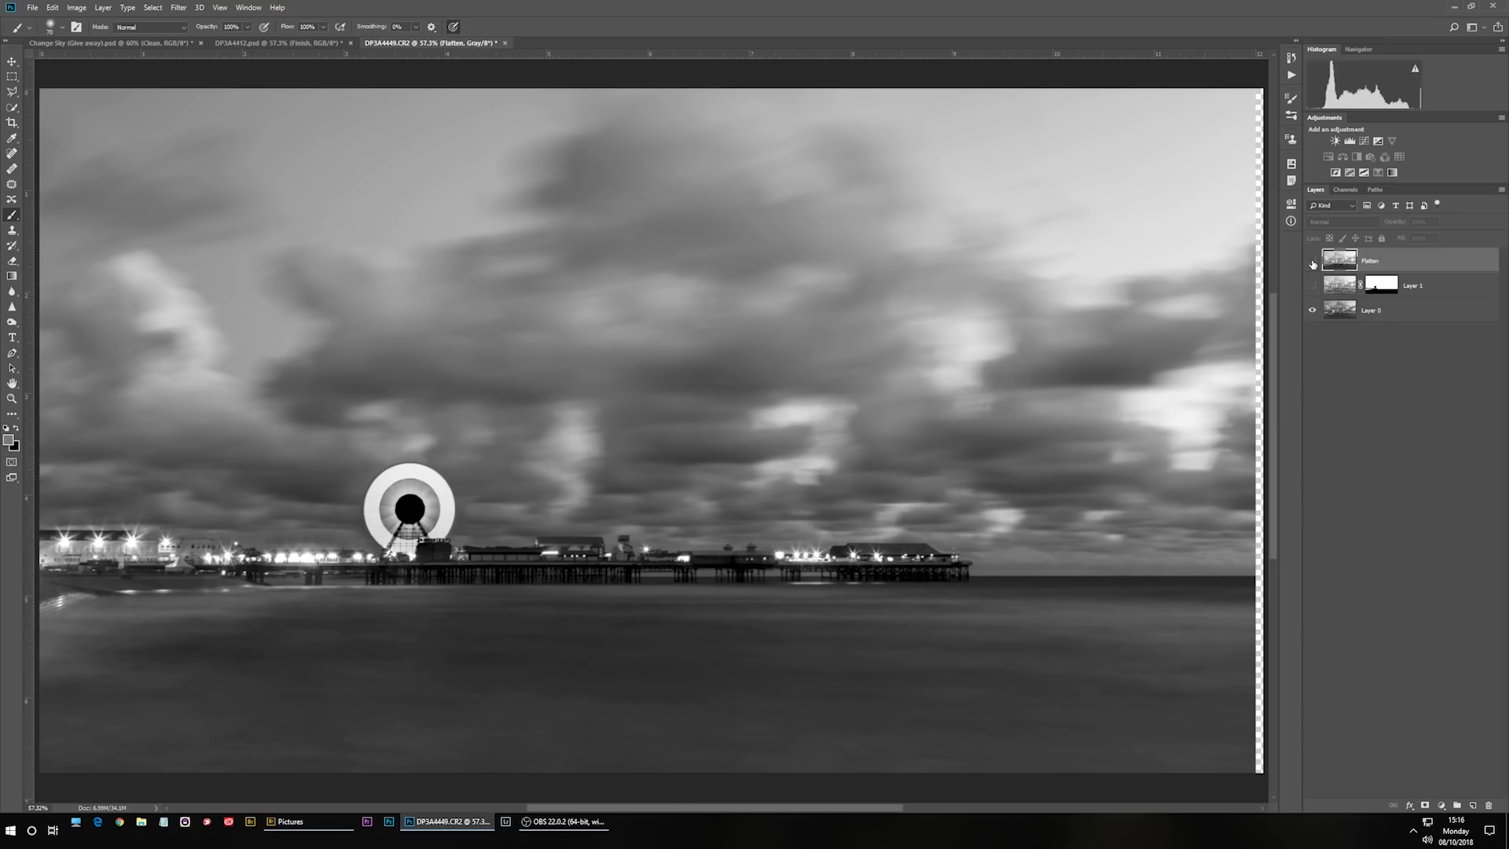
pyautogui.click(1312, 262)
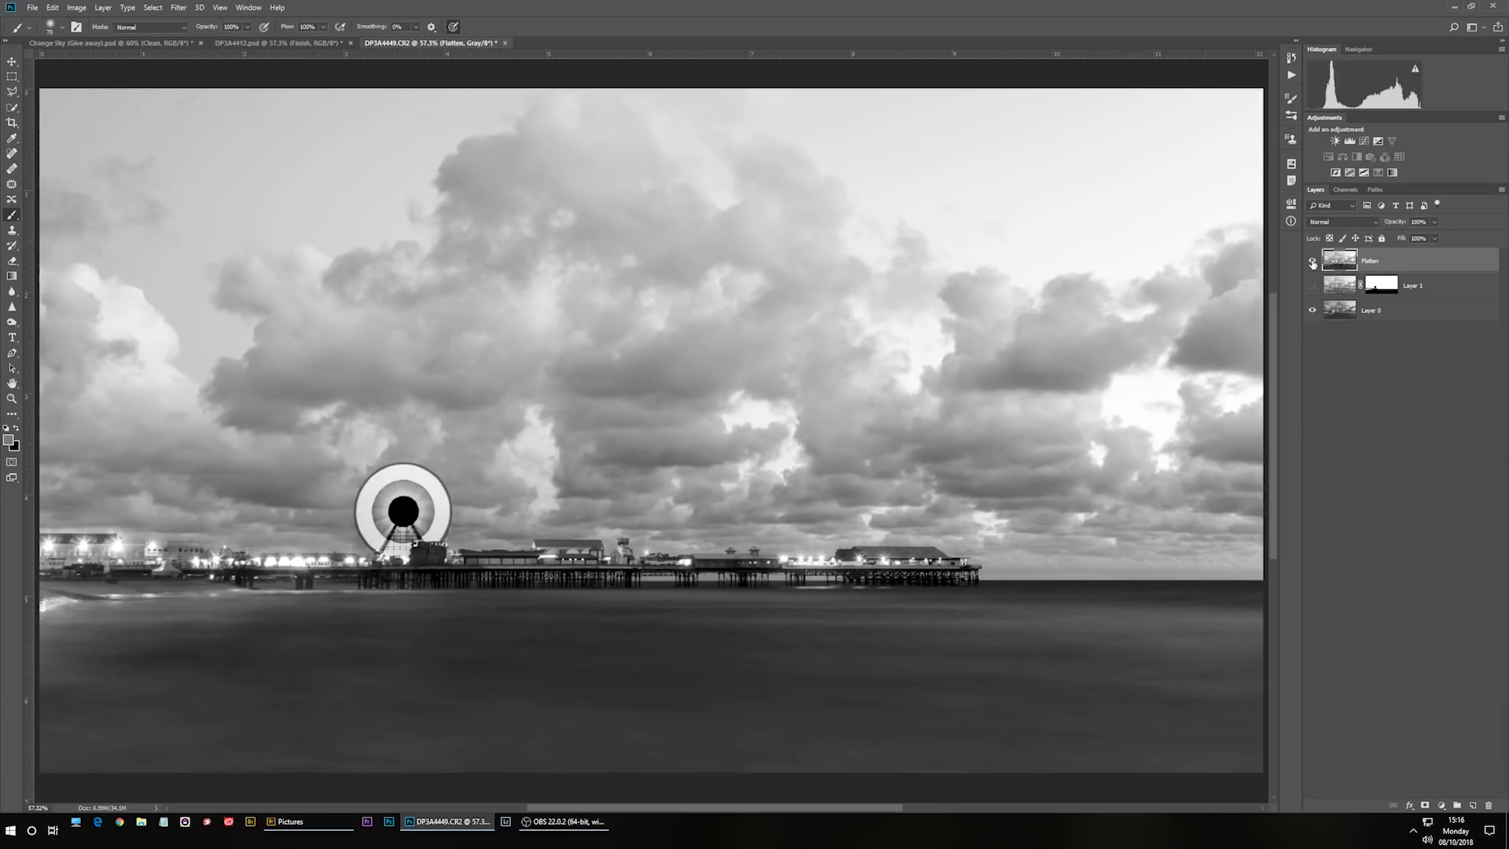
# Show Layer 1, hide the Flatten layer and delete Layer 1's mask.
pyautogui.click(1312, 288)
pyautogui.click(1312, 261)
pyautogui.moveTo(1381, 285)
pyautogui.mouseDown()
pyautogui.moveTo(1476, 640)
pyautogui.moveTo(1474, 796)
pyautogui.moveTo(1488, 805)
pyautogui.mouseUp()
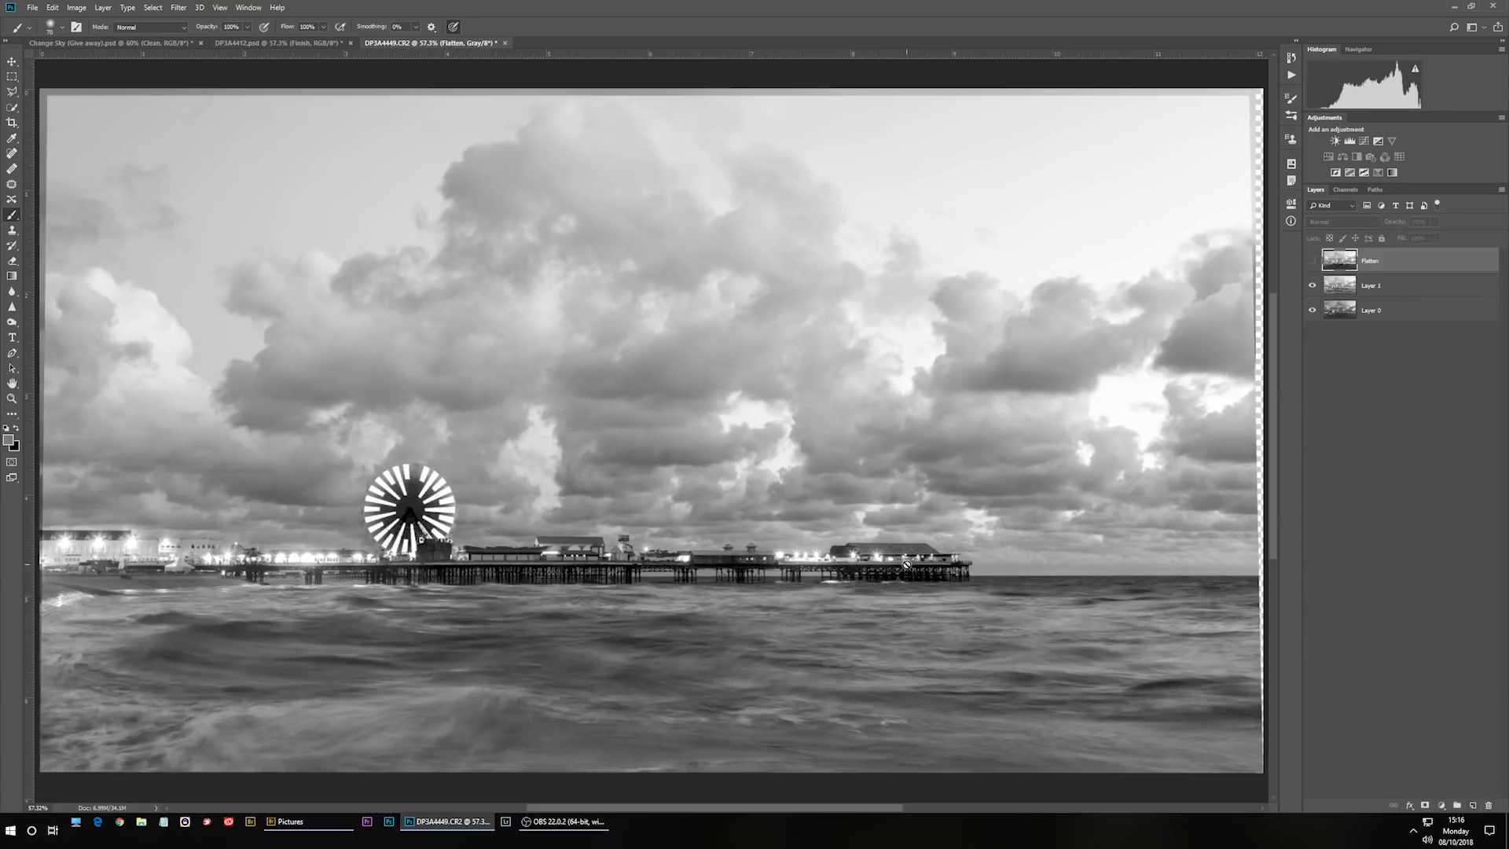
# Compare the unmasked Layer 1 with Layer 0 and the Flatten result by toggling visibility, leaving all three layers shown.
pyautogui.click(1312, 286)
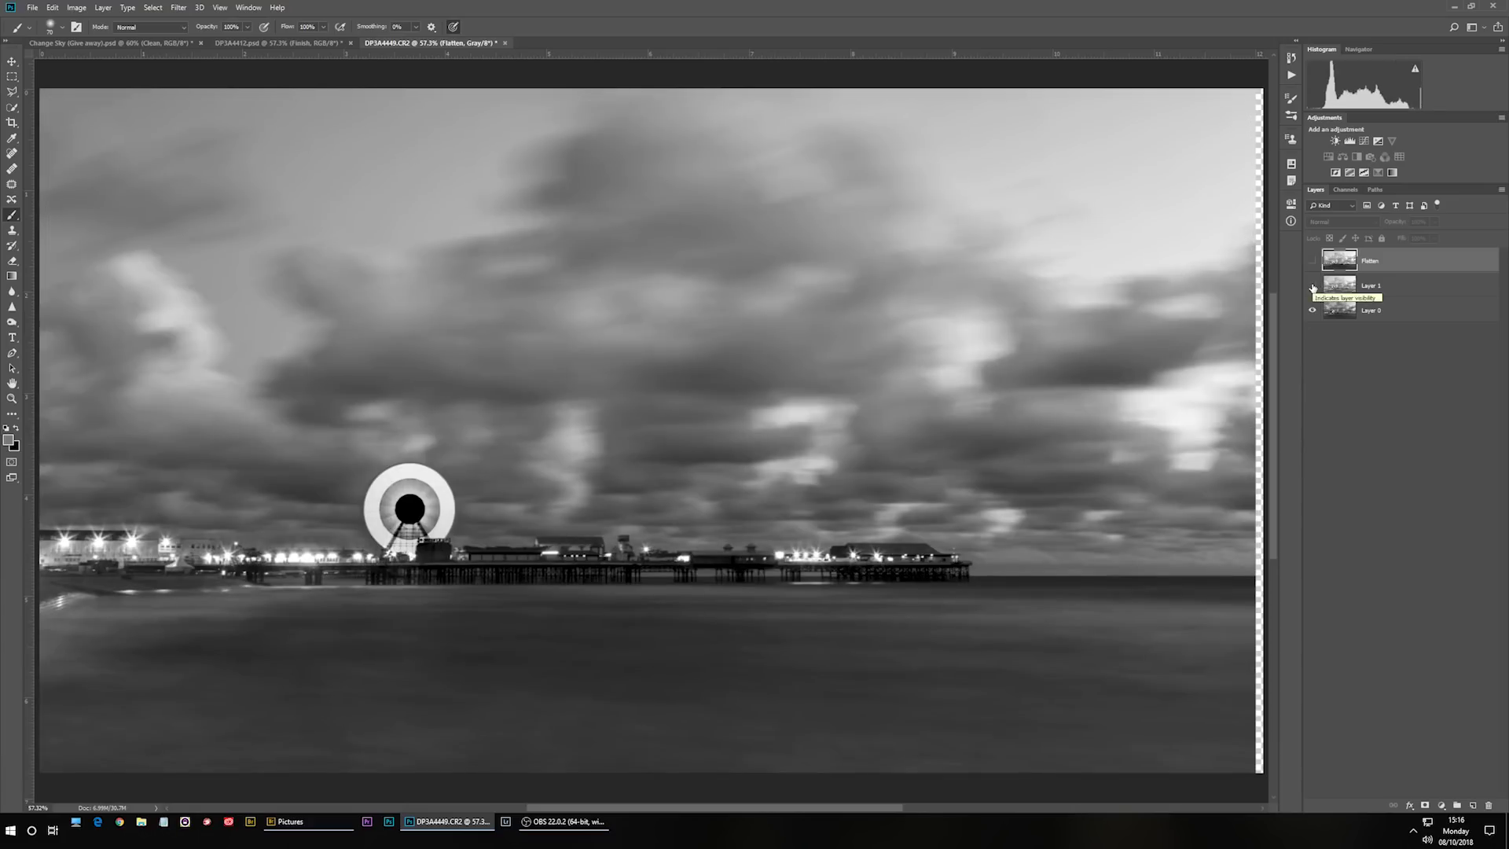
pyautogui.click(1312, 288)
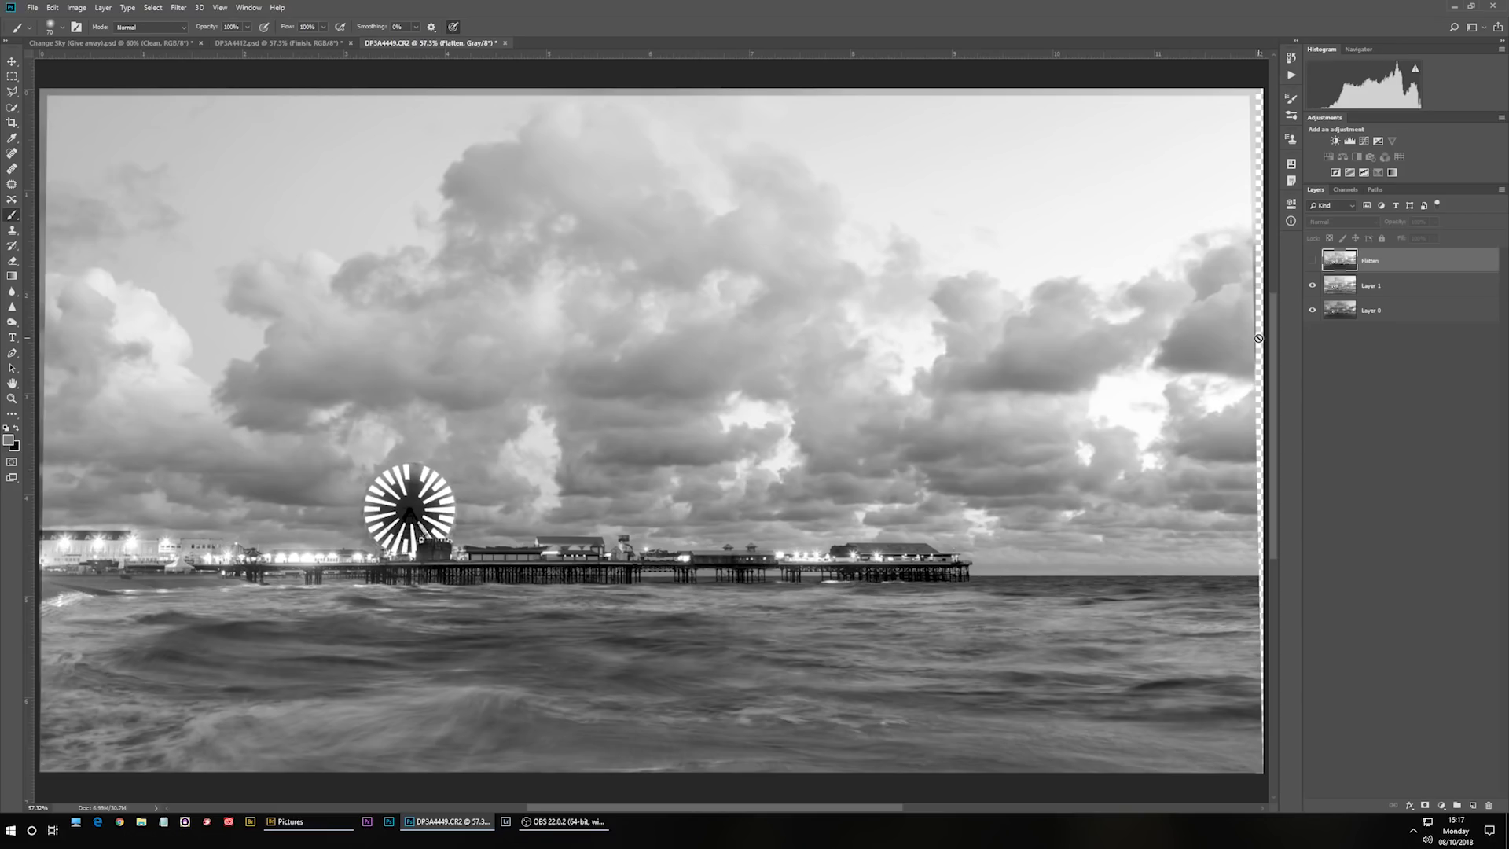
pyautogui.click(1313, 261)
pyautogui.click(1312, 261)
pyautogui.click(1312, 261)
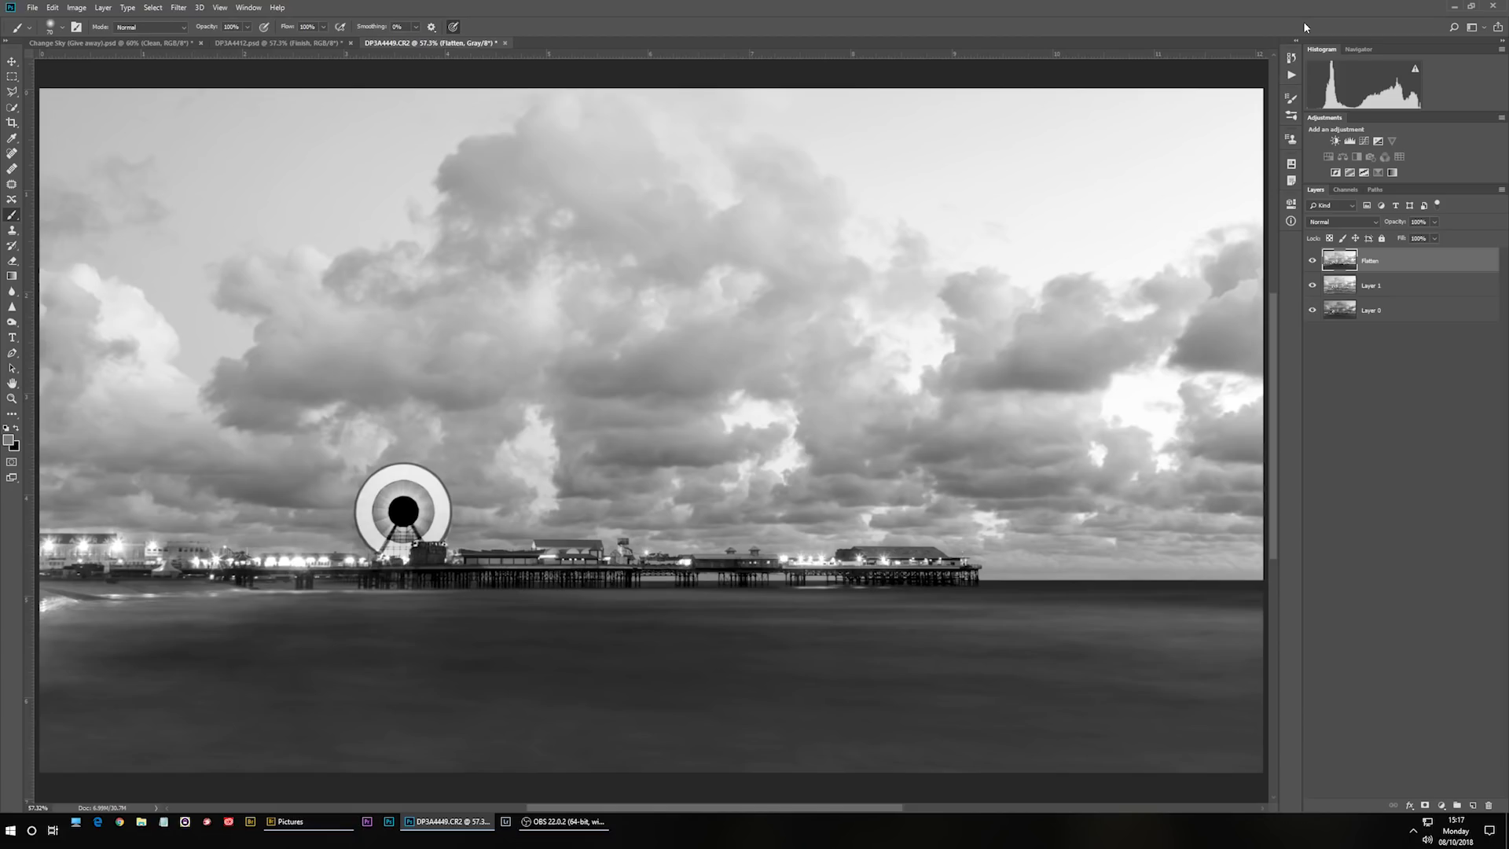
# Switch to Bridge, browse to the 5D folder and filter its images by the Select label.
pyautogui.click(310, 821)
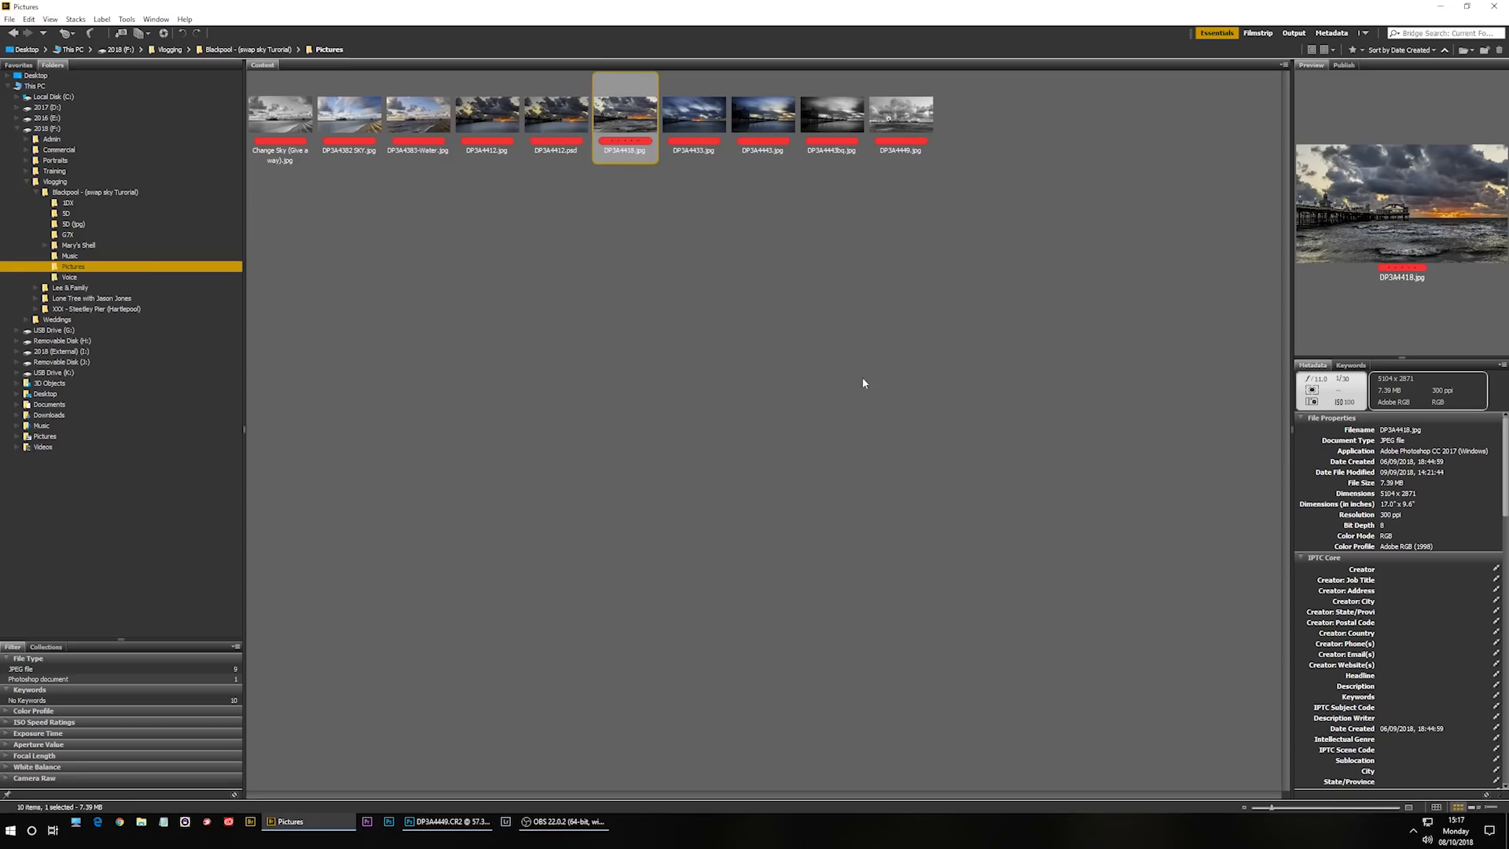
pyautogui.click(63, 214)
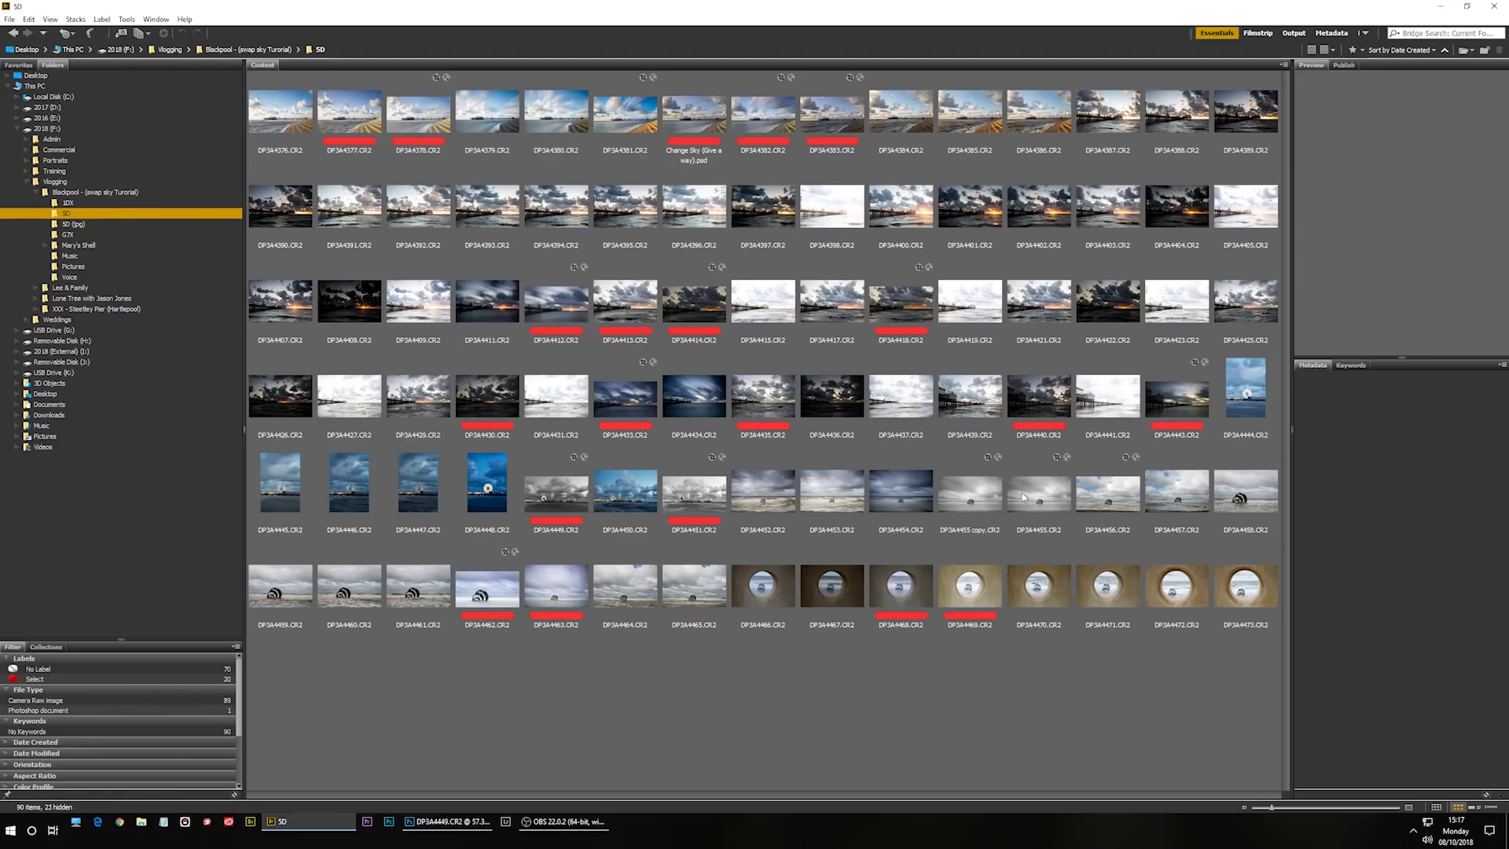
pyautogui.click(187, 679)
# Open DP3A4449.CR2 and DP3A4451.CR2 together in Camera Raw.
pyautogui.click(1256, 124)
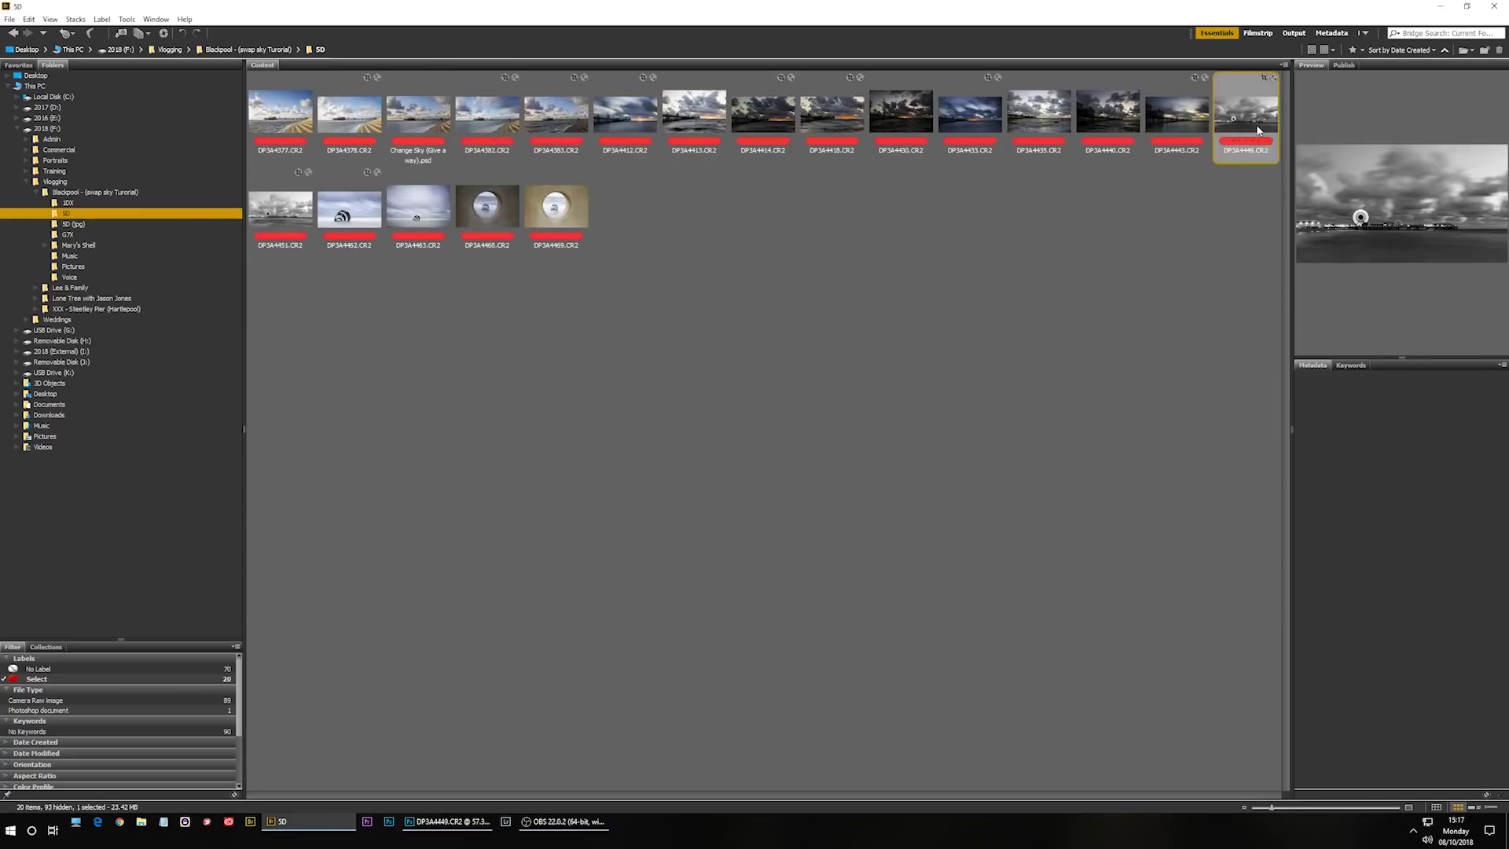
pyautogui.hotkey('shift', 'Right')
pyautogui.hotkey('ctrl', 'r')
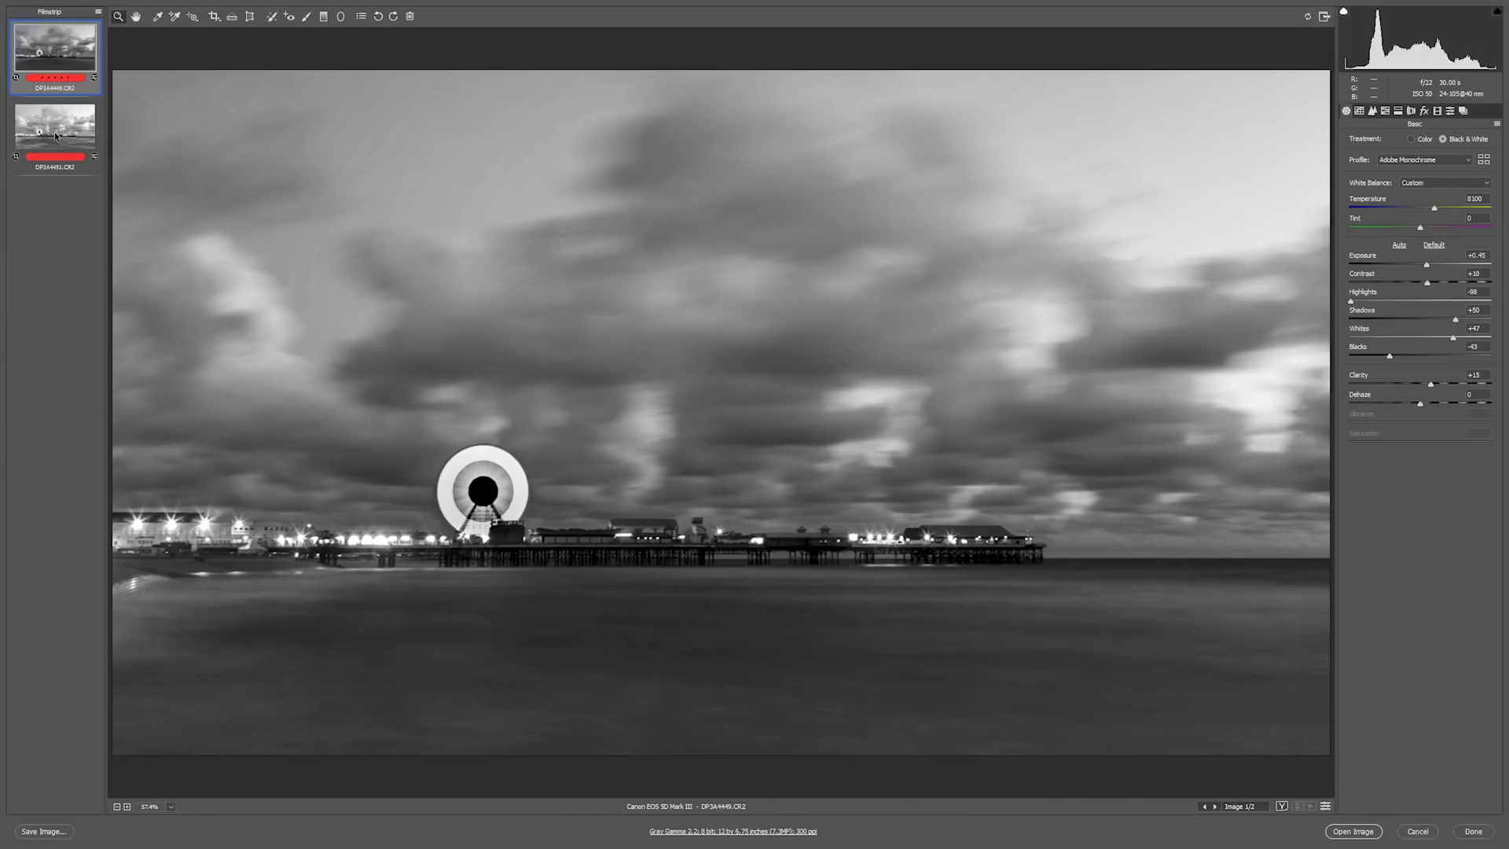
# Compare the two raw exposures, select both in the filmstrip and open them in Photoshop.
pyautogui.click(55, 135)
pyautogui.click(61, 52)
pyautogui.click(86, 121)
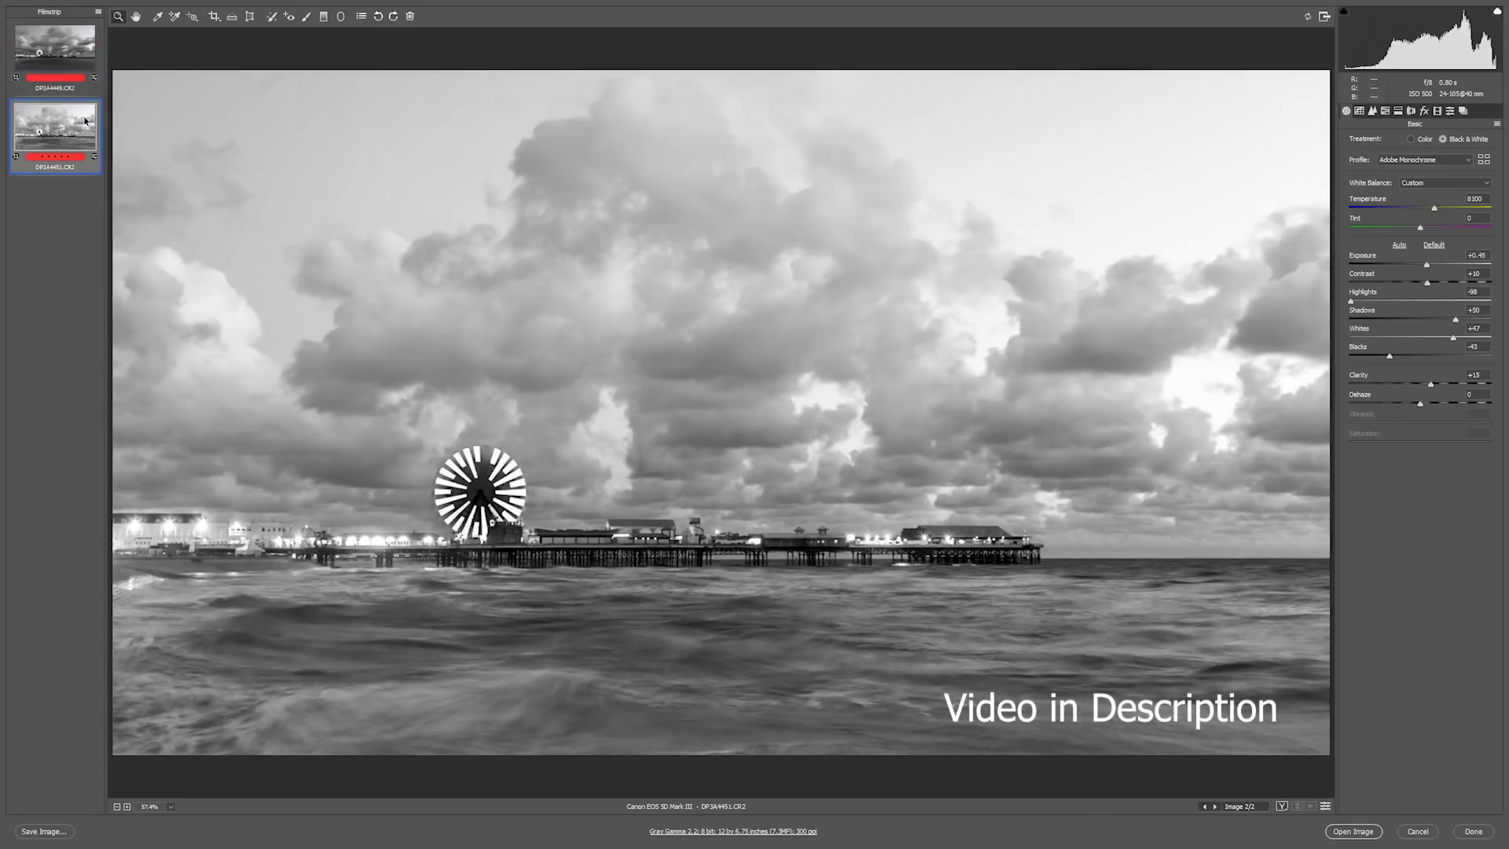
pyautogui.keyDown('shift'); pyautogui.click(85, 58); pyautogui.keyUp('shift')
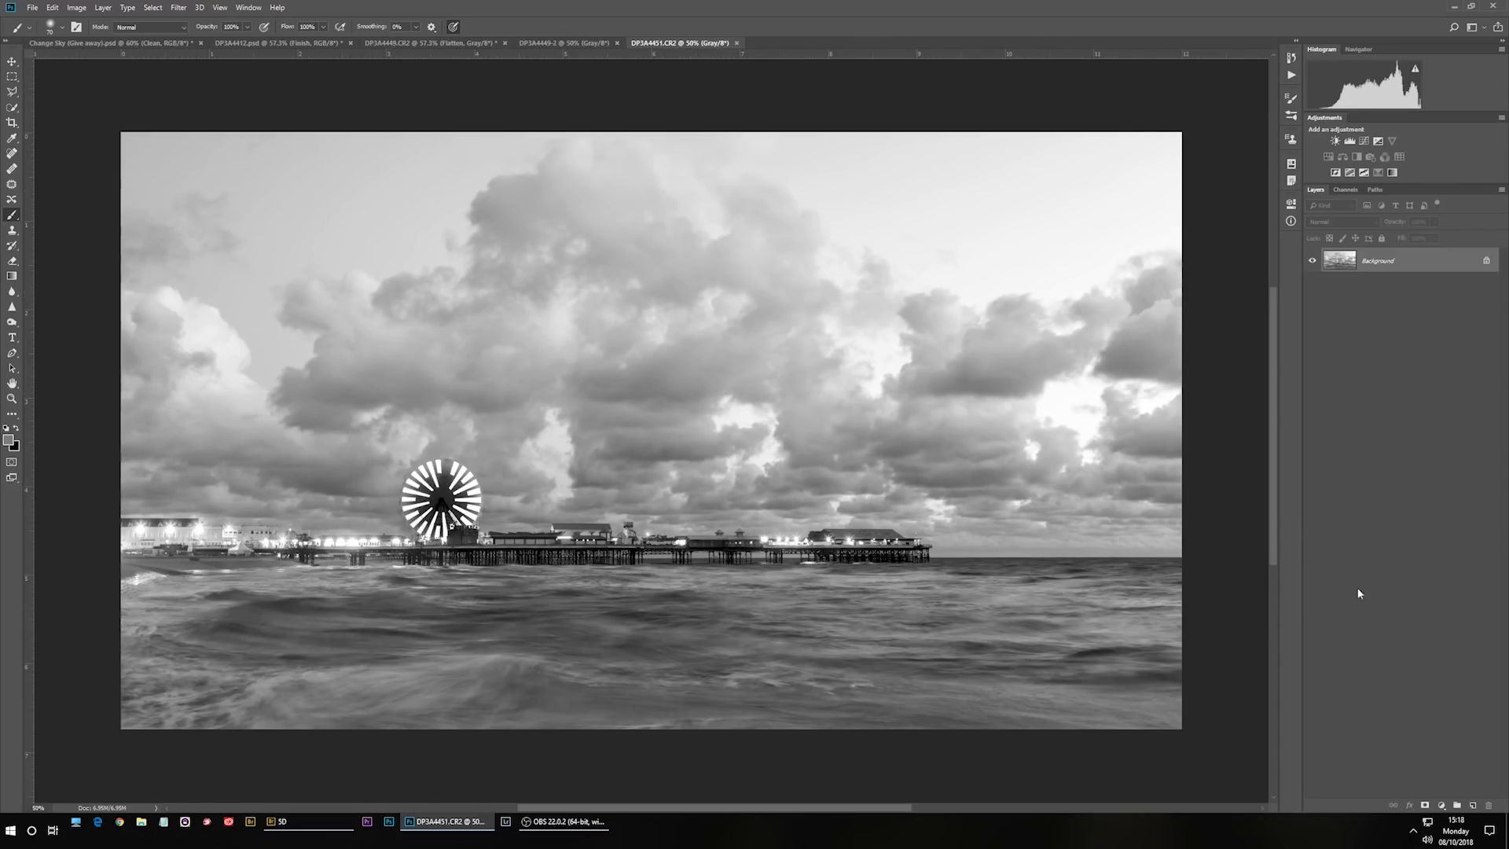
# Float the DP3A4451.CR2 document, copy its image as a new layer into DP3A4449-2 and minimize the floating window.
pyautogui.moveTo(691, 45)
pyautogui.mouseDown()
pyautogui.moveTo(769, 176)
pyautogui.moveTo(935, 179)
pyautogui.moveTo(1009, 226)
pyautogui.moveTo(1107, 188)
pyautogui.mouseUp()
pyautogui.press('v')
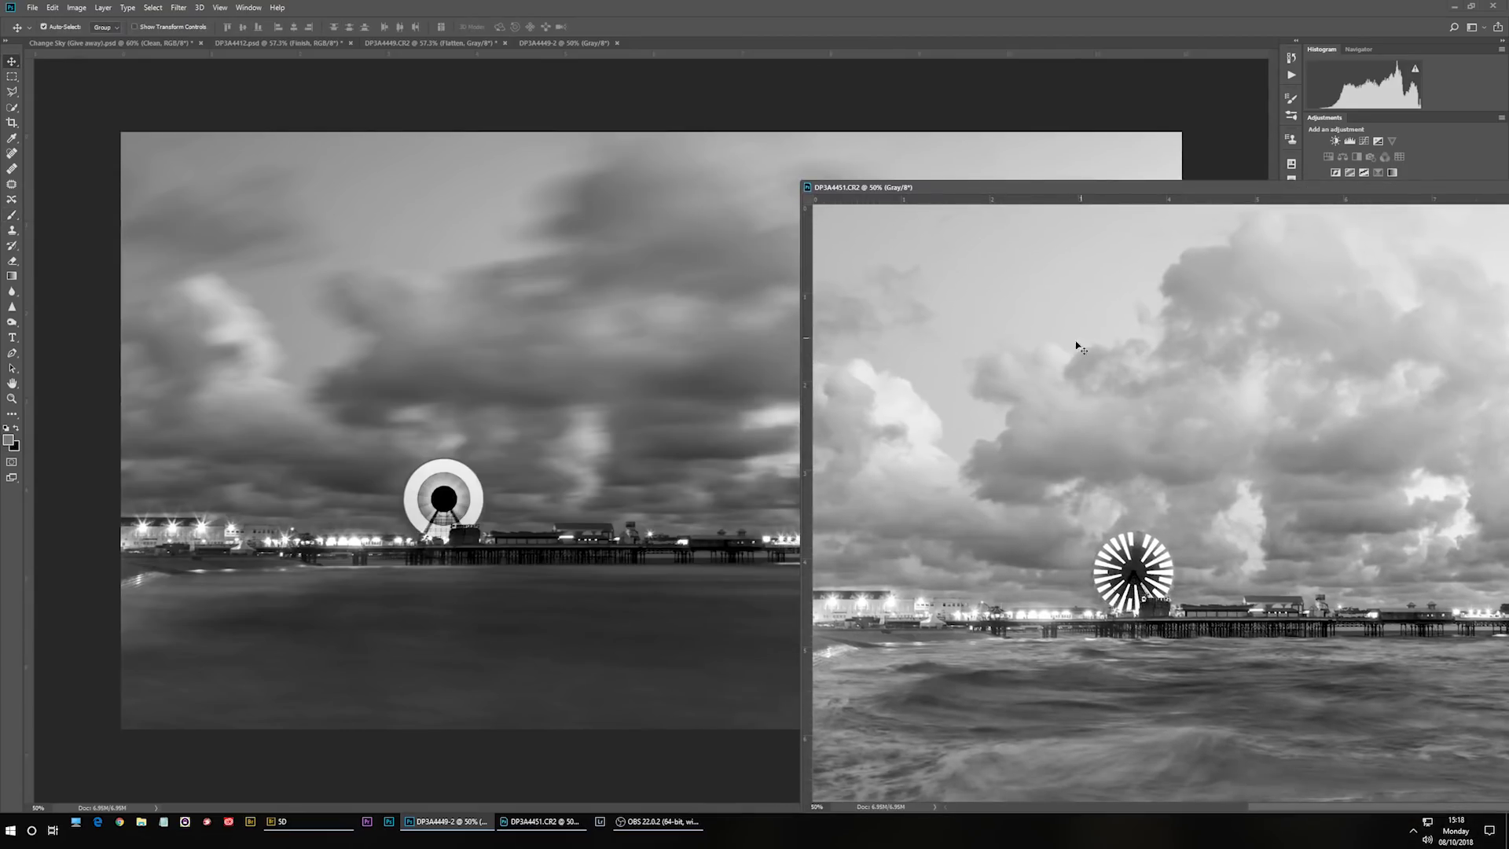
pyautogui.moveTo(548, 327); pyautogui.dragTo(402, 267)
pyautogui.moveTo(1332, 190); pyautogui.dragTo(823, 167)
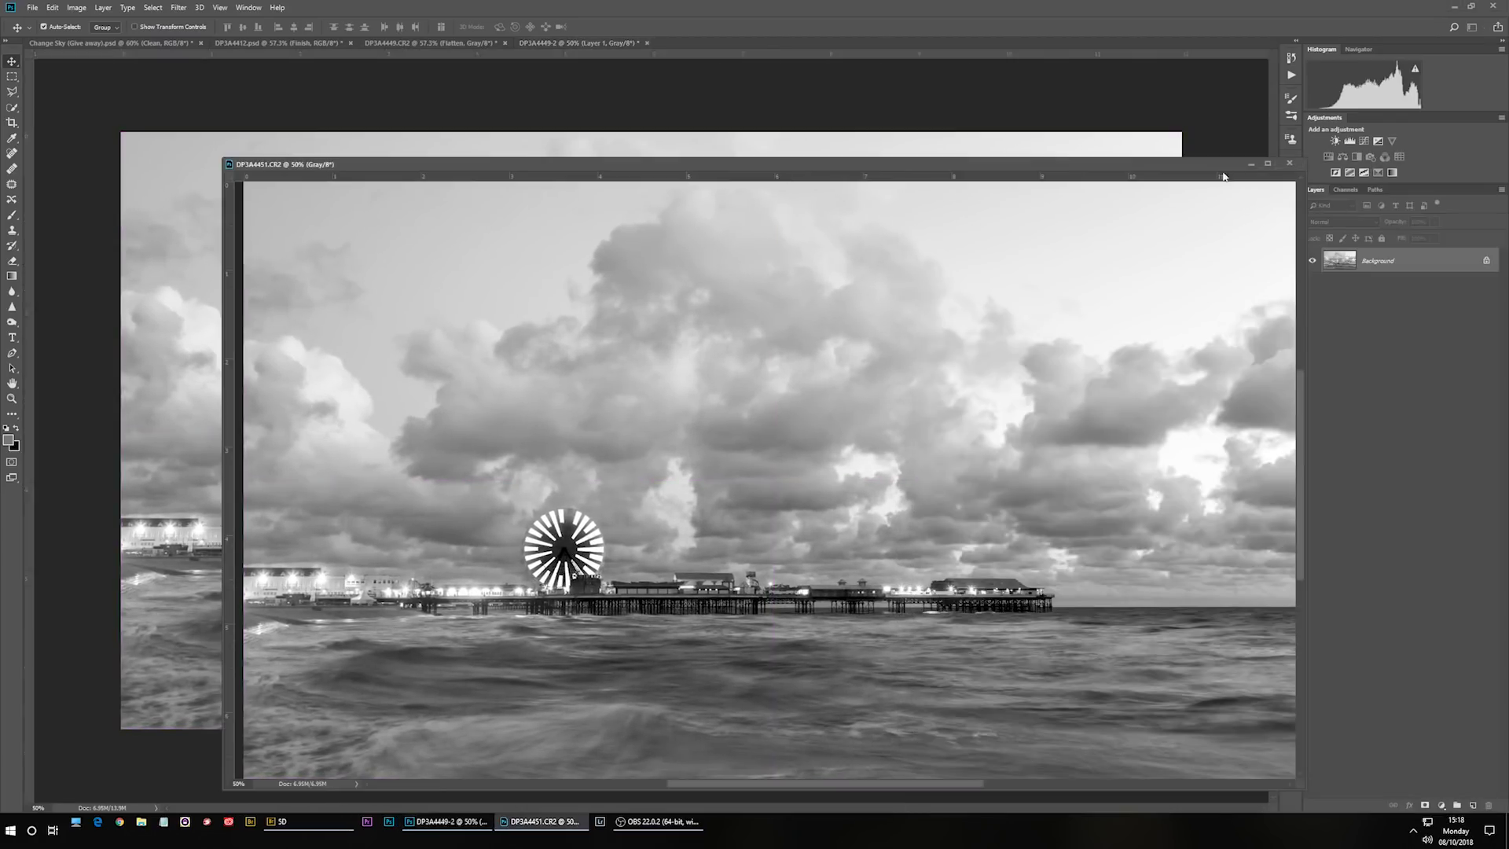
pyautogui.click(1247, 161)
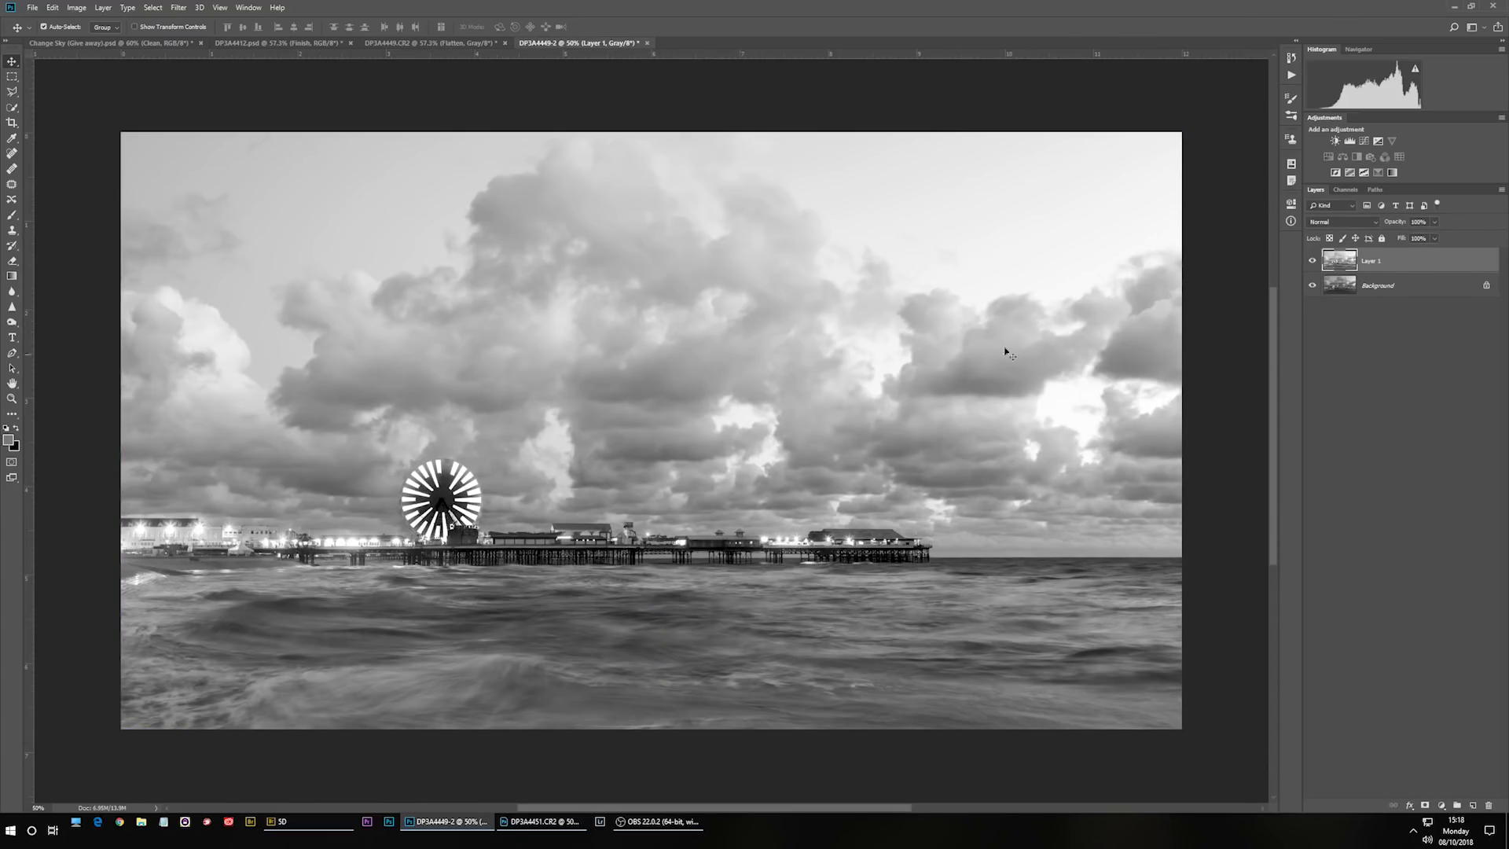
# Rename Layer 1 as Sky and convert the Background into a layer named Sea.
pyautogui.doubleClick(1376, 261)
pyautogui.write('Sky')
pyautogui.doubleClick(1379, 288)
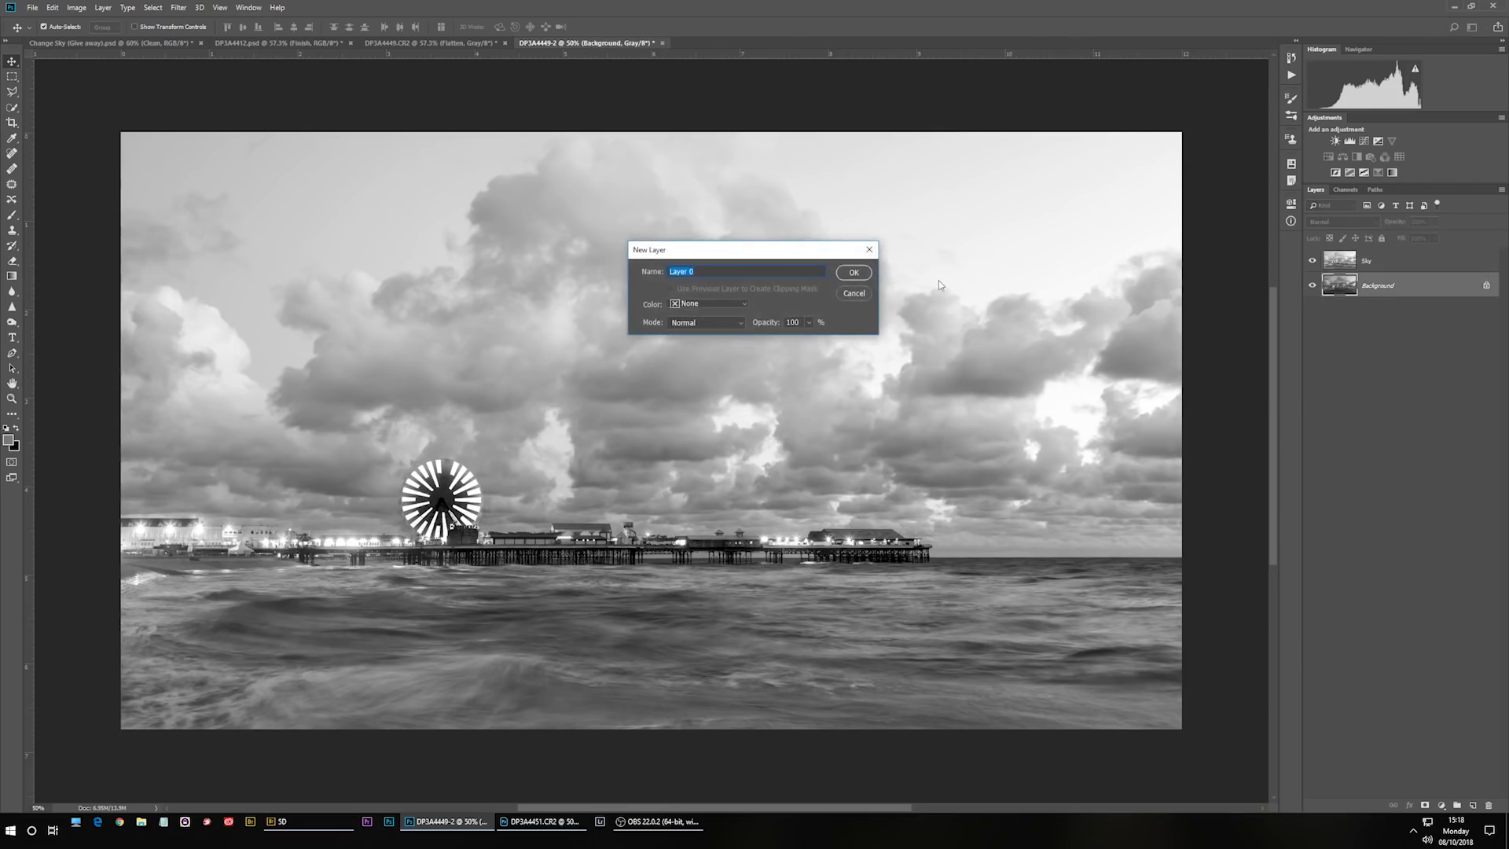
pyautogui.write('Sea')
pyautogui.click(855, 272)
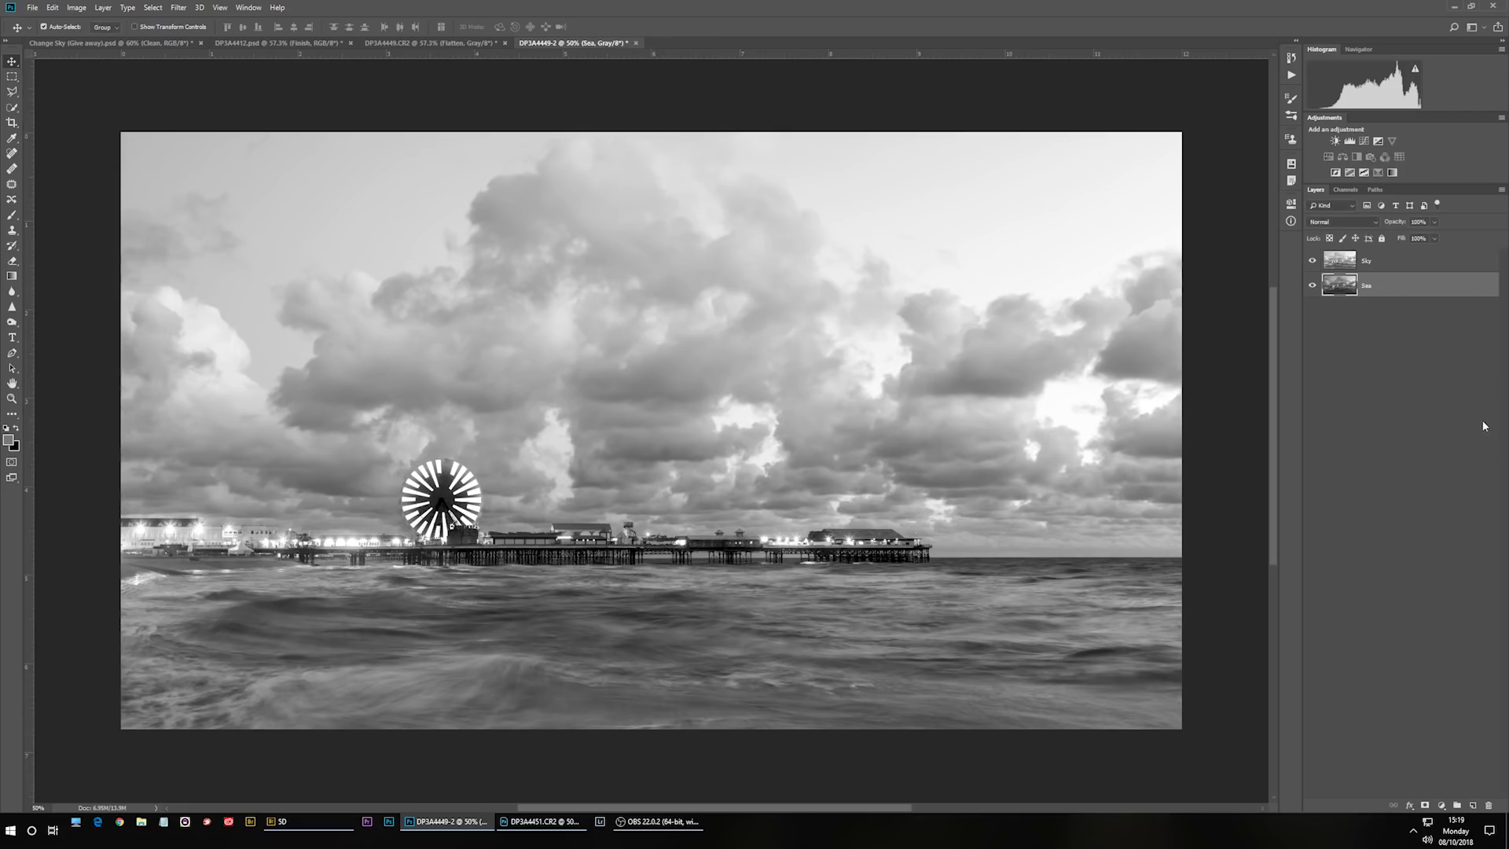
# Select the Sky layer and toggle its visibility to compare its position with the Sea layer.
pyautogui.click(1426, 262)
pyautogui.click(1313, 260)
pyautogui.click(1313, 260)
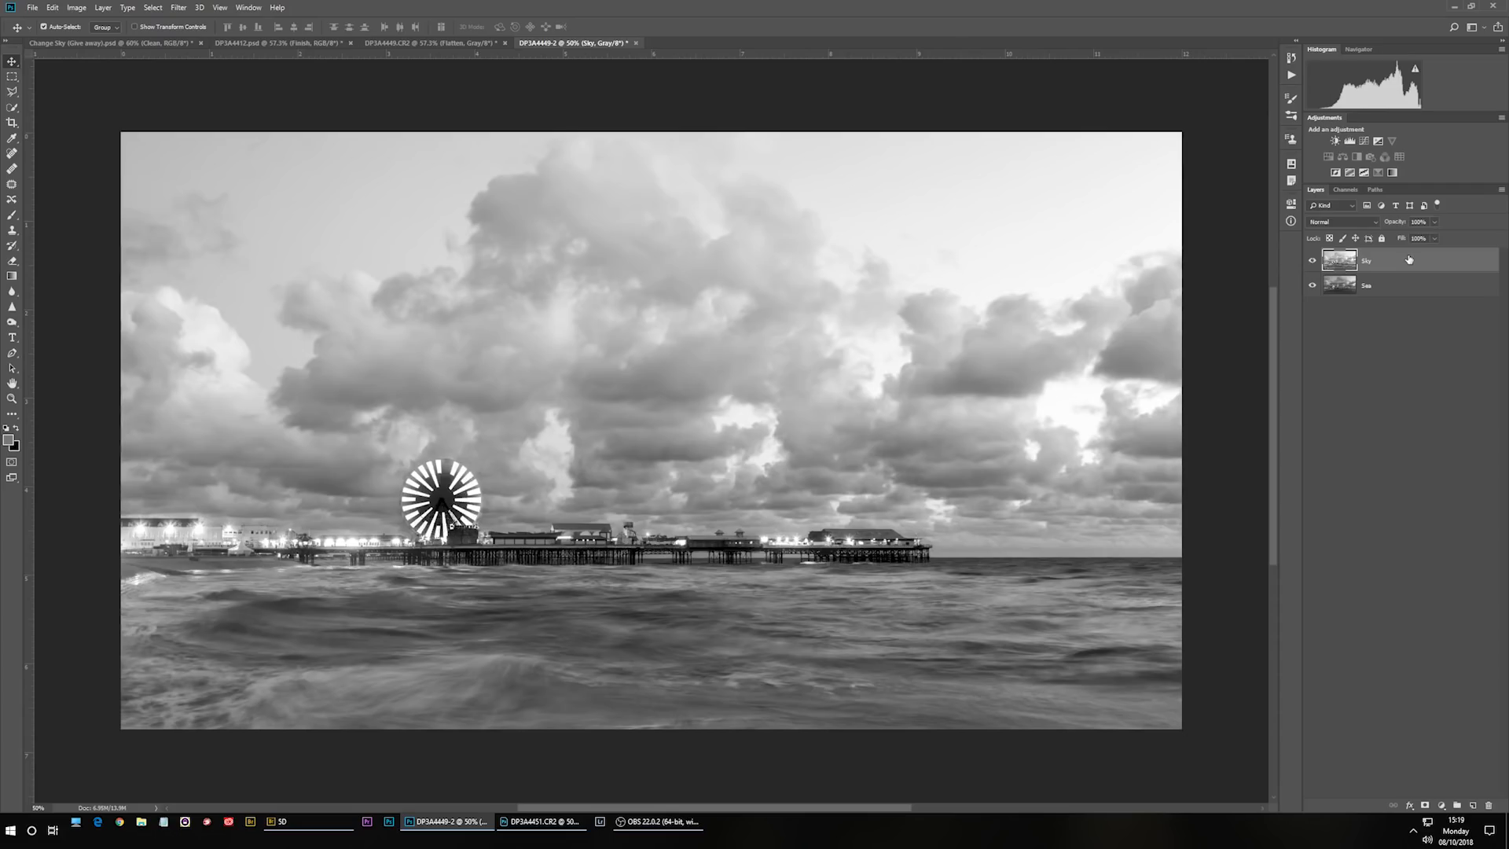
pyautogui.click(1312, 262)
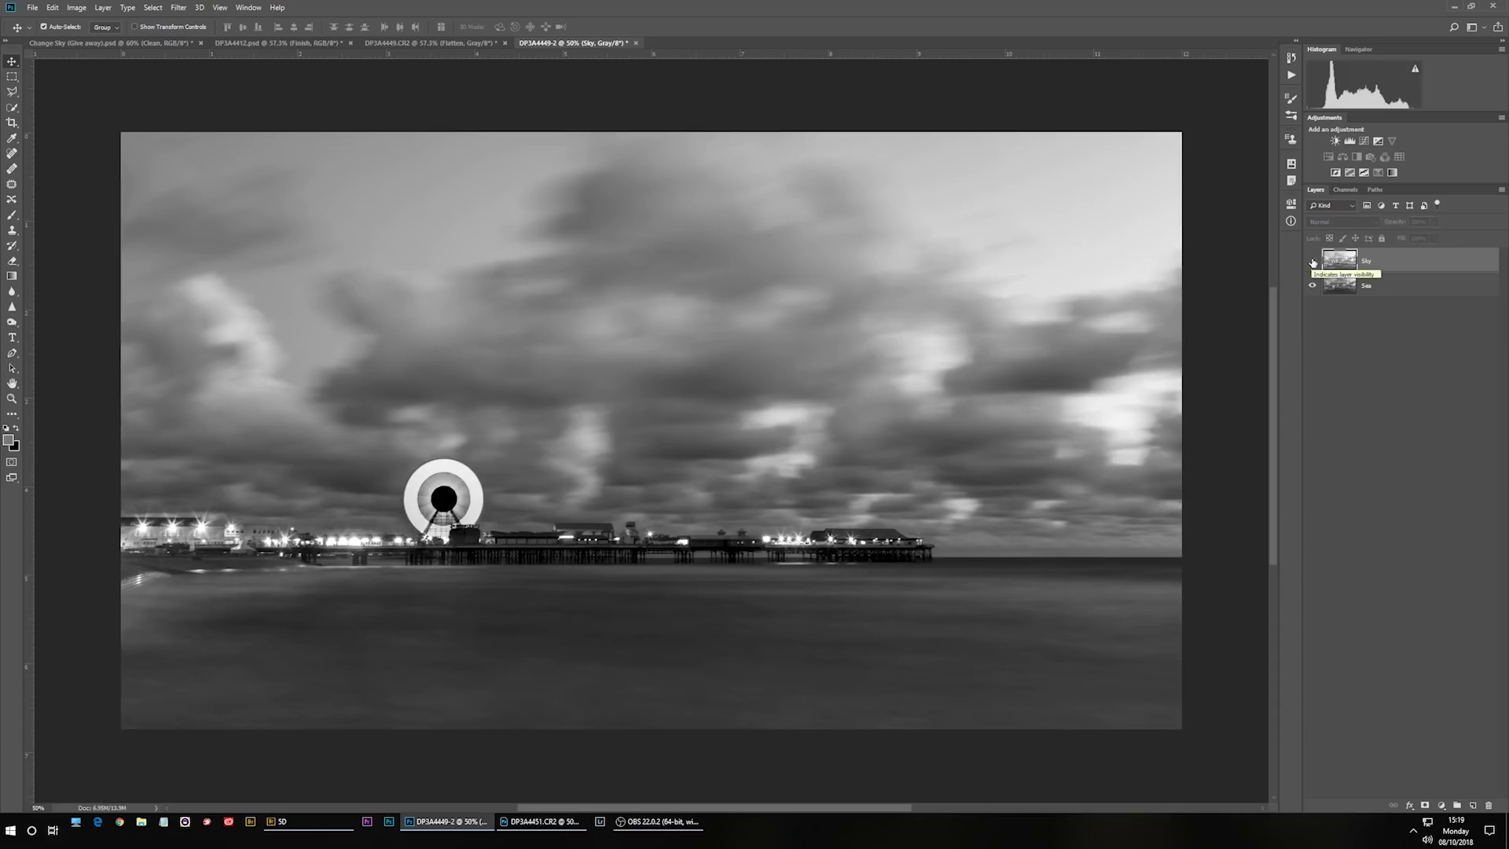
pyautogui.click(1312, 261)
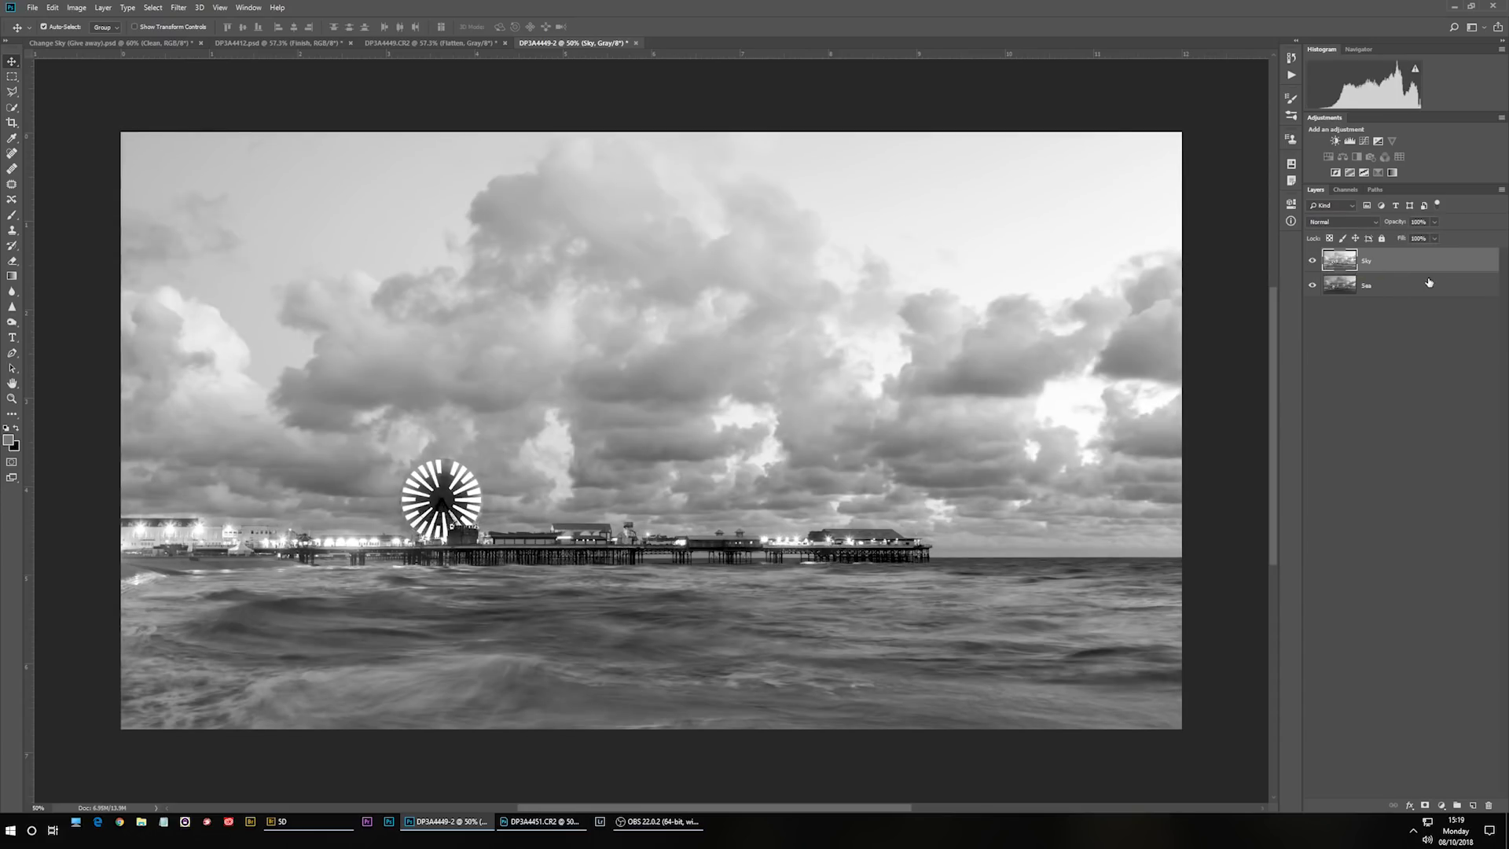
# Select both the Sky and Sea layers and auto-align them using the Auto projection.
pyautogui.keyDown('shift'); pyautogui.click(1423, 285); pyautogui.keyUp('shift')
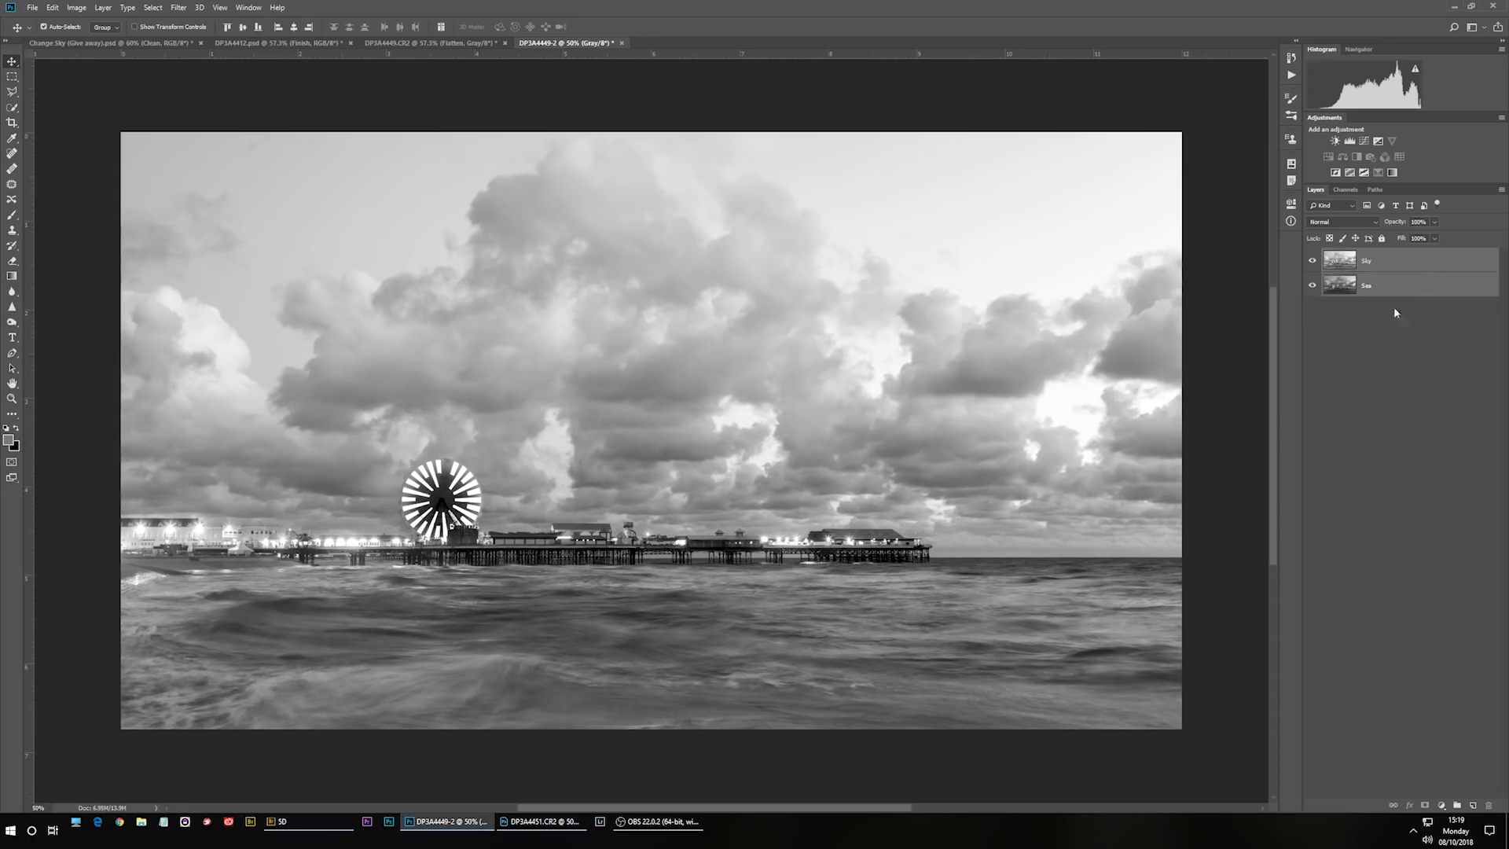
pyautogui.click(1403, 266)
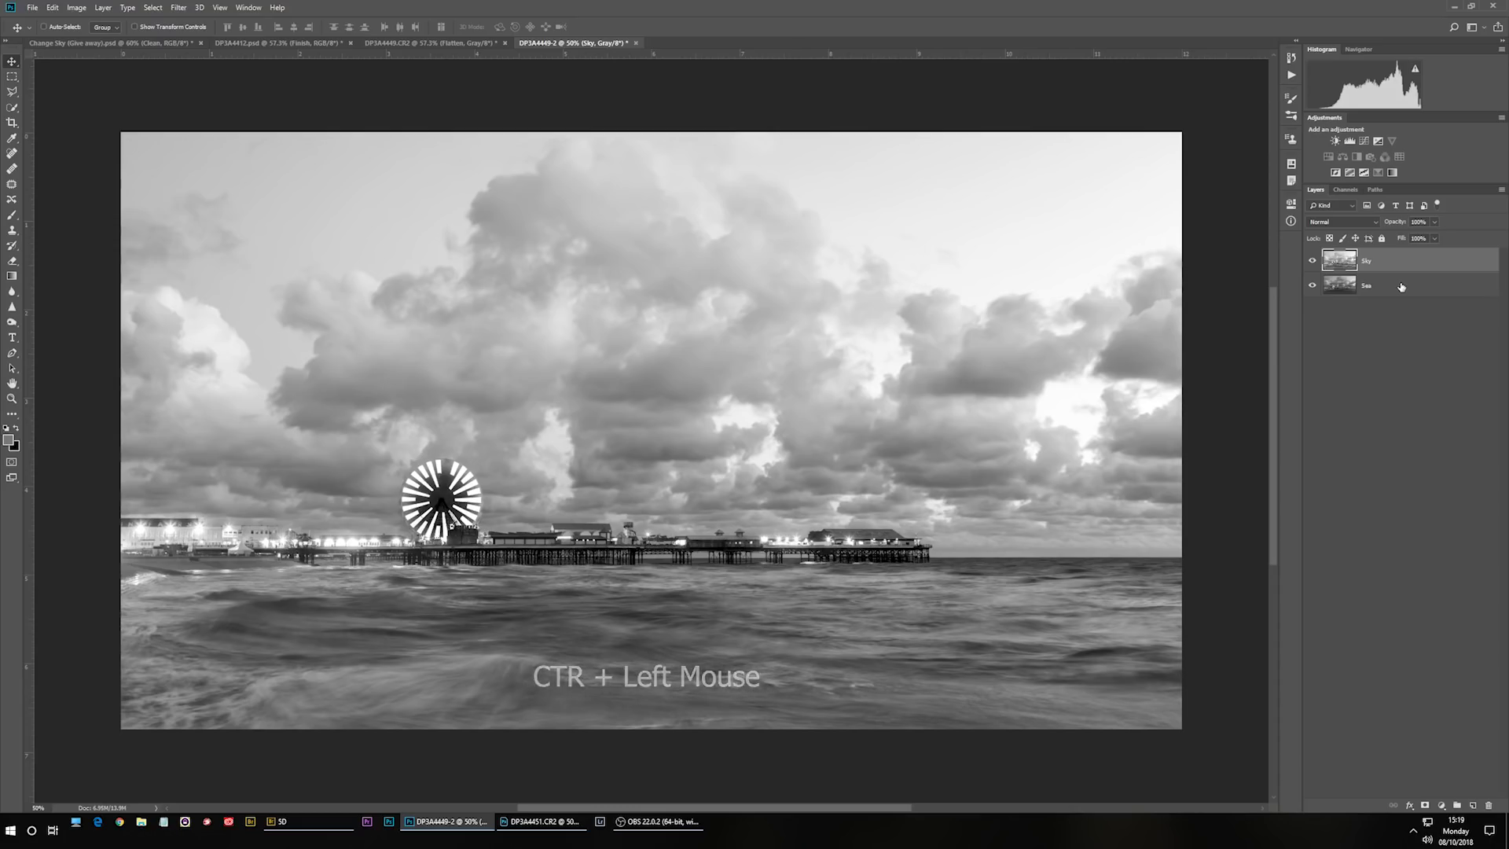
pyautogui.keyDown('ctrl'); pyautogui.click(1400, 285); pyautogui.keyUp('ctrl')
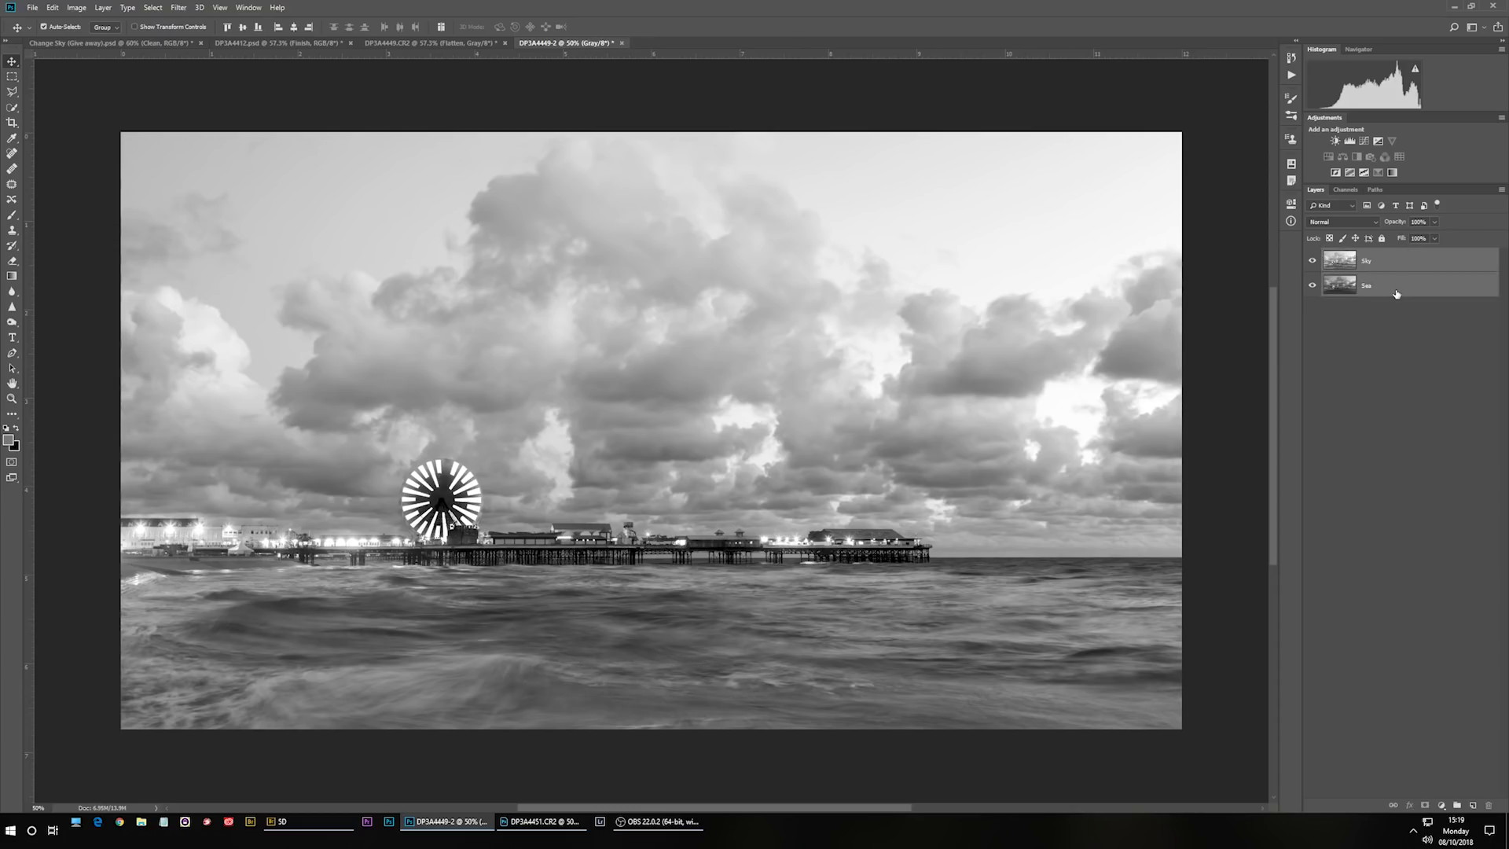
pyautogui.click(52, 8)
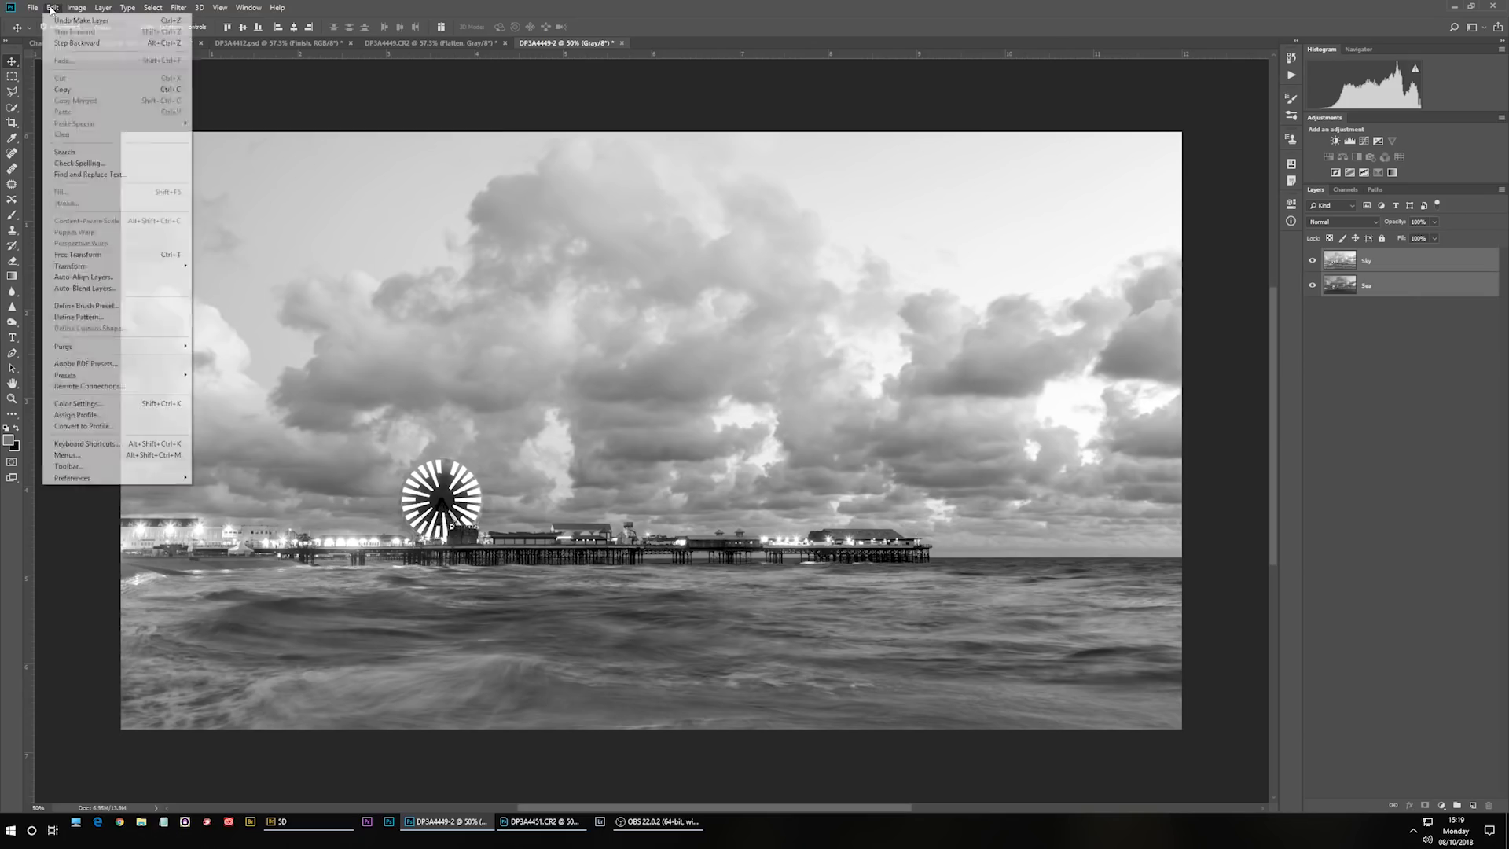
pyautogui.click(126, 279)
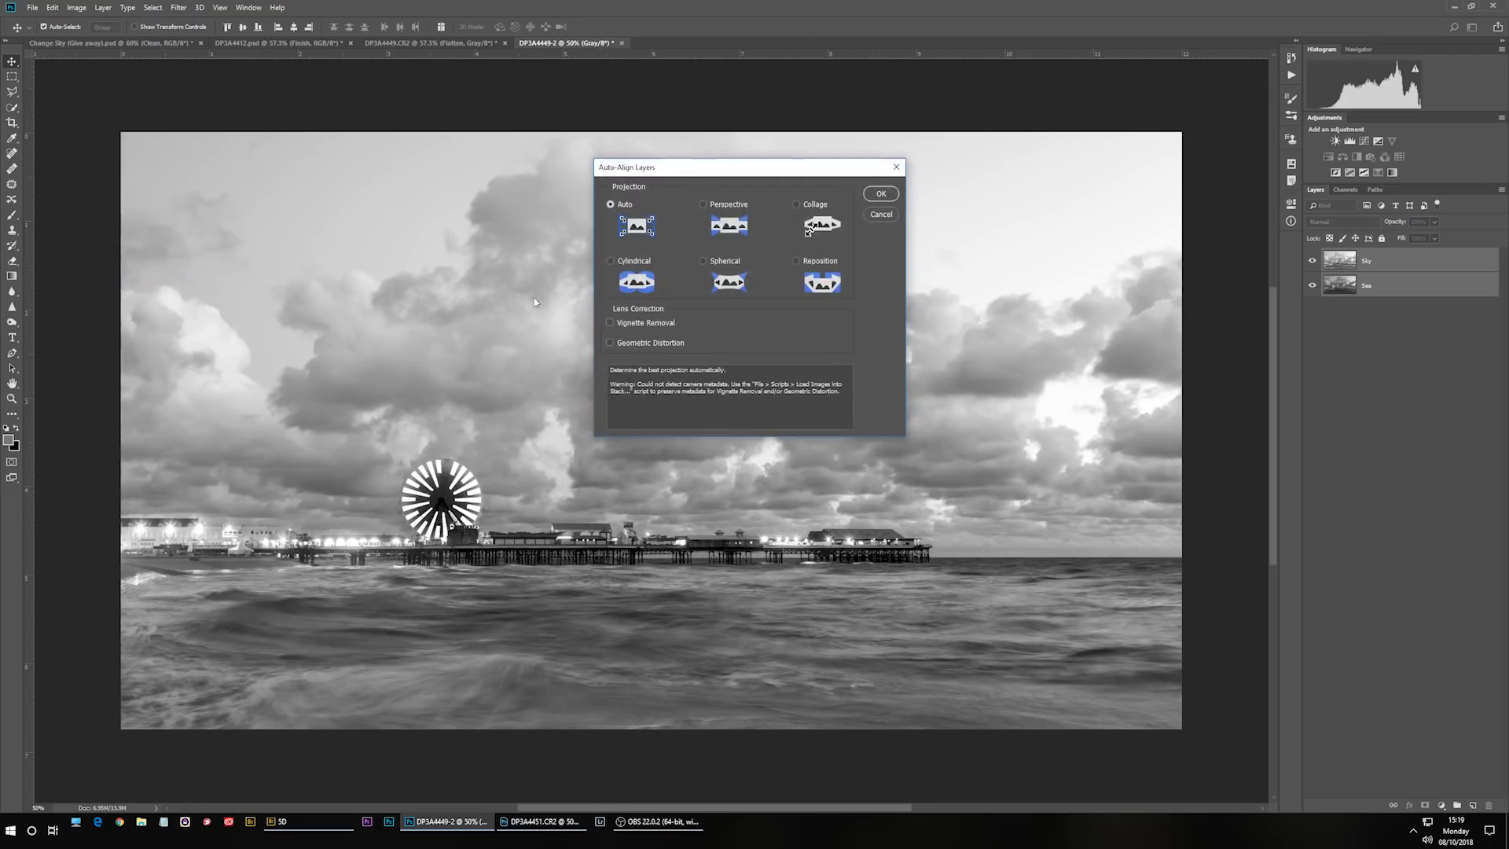
pyautogui.click(881, 193)
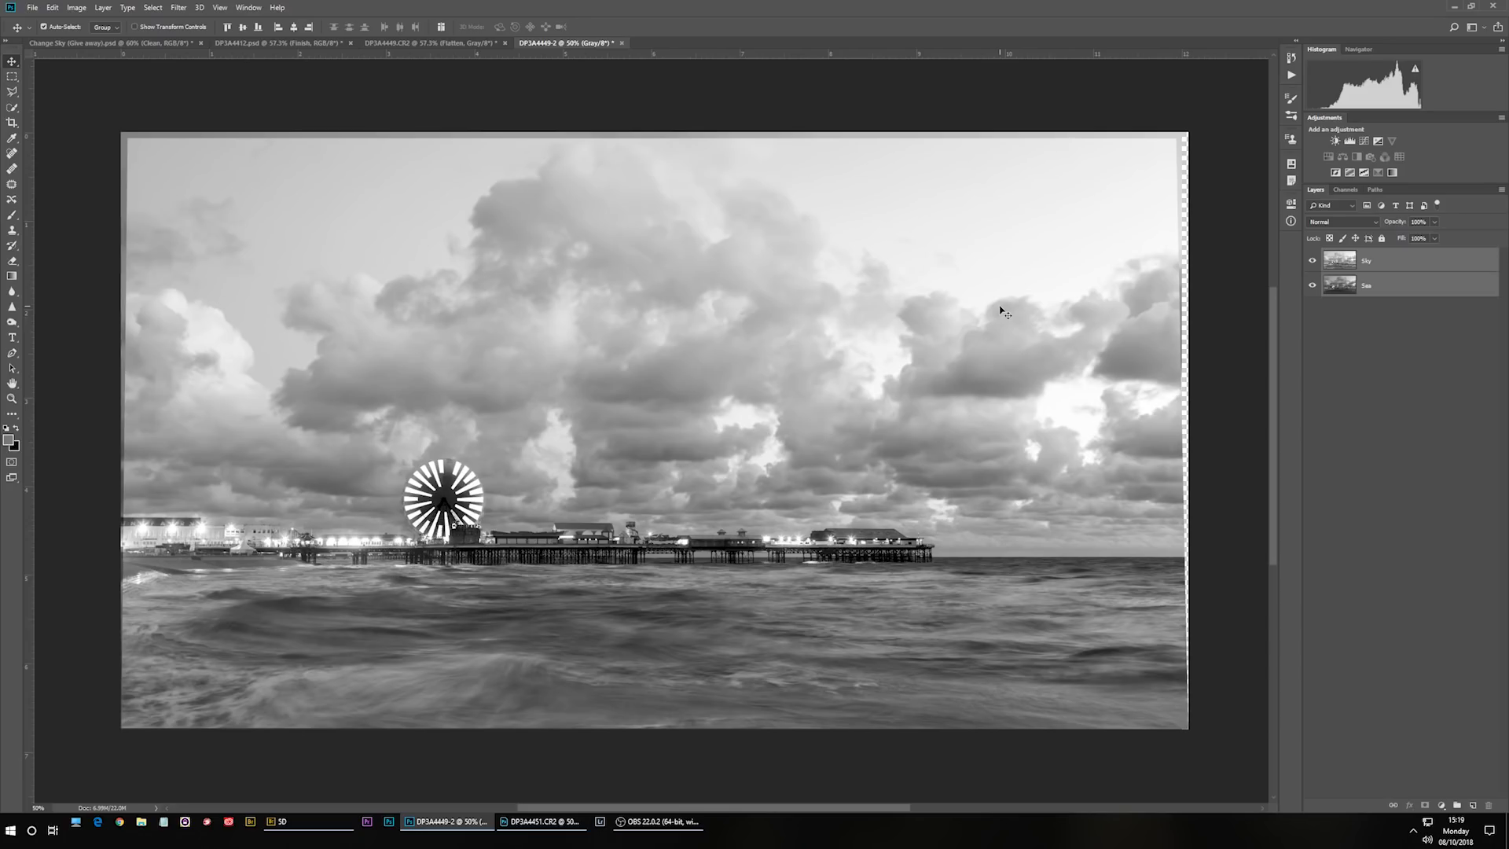
# Check the alignment of the two exposures by toggling the Sky layer's visibility, leaving it shown.
pyautogui.click(1313, 262)
pyautogui.click(1313, 261)
pyautogui.click(1312, 261)
pyautogui.click(1312, 261)
pyautogui.click(1312, 261)
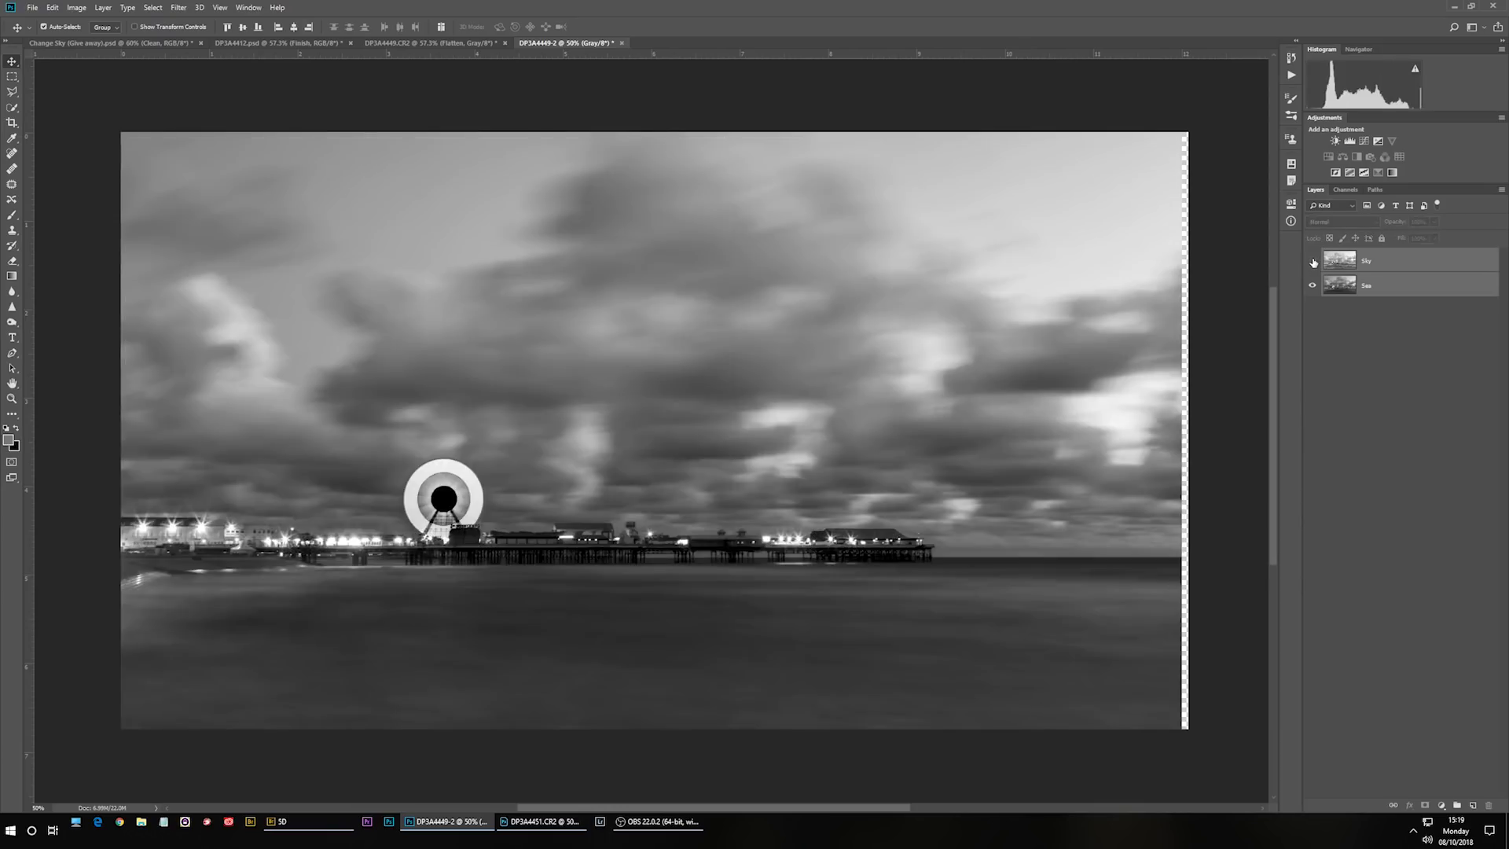
pyautogui.click(1312, 262)
pyautogui.click(1312, 261)
pyautogui.click(1313, 262)
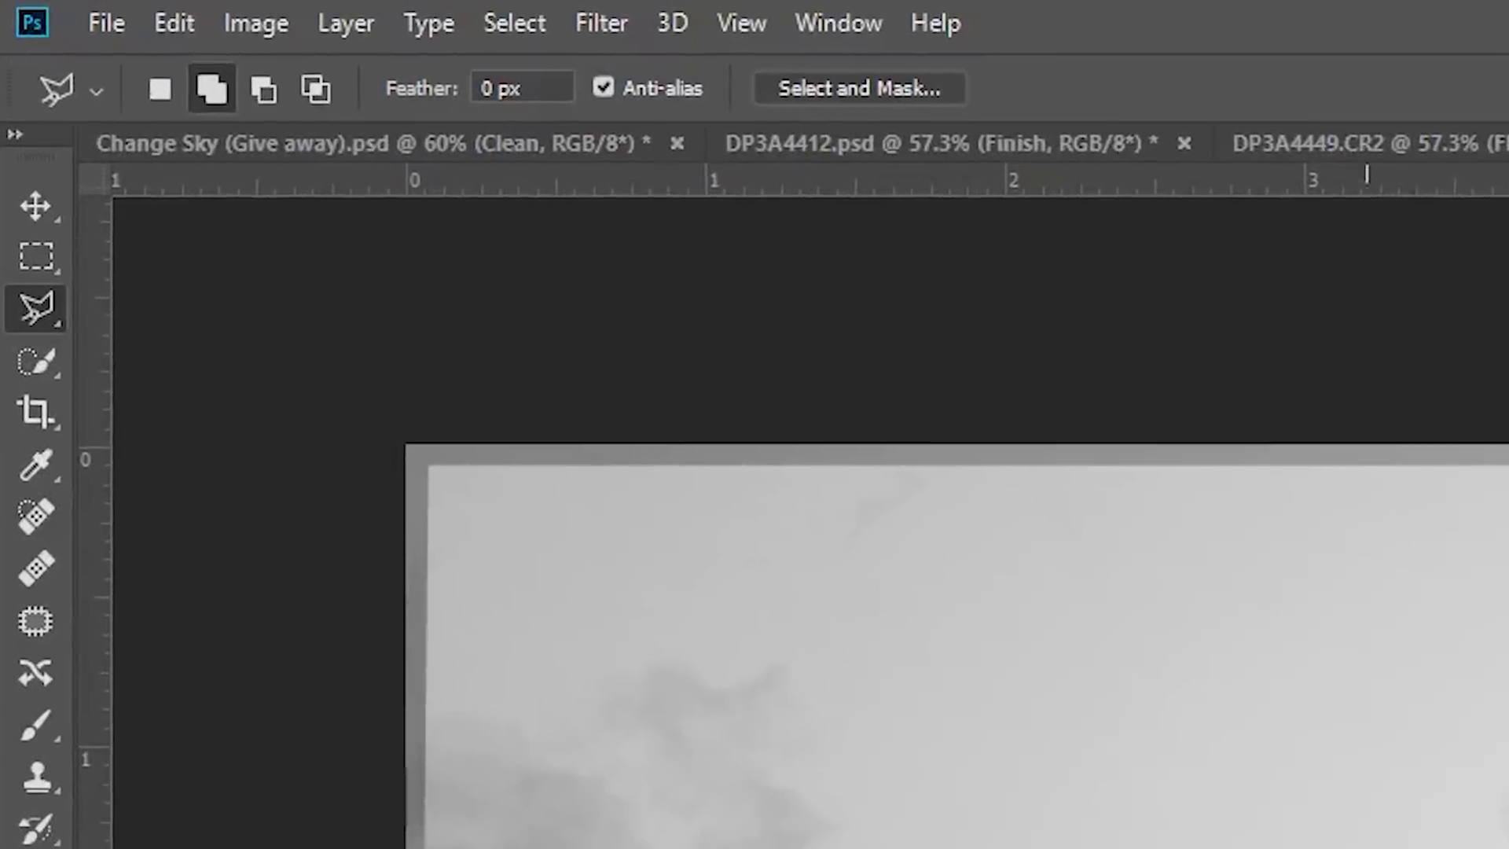
# On the Sky layer, outline the sea below the horizon with the Polygonal Lasso tool, extending past the canvas edges.
pyautogui.rightClick(39, 343)
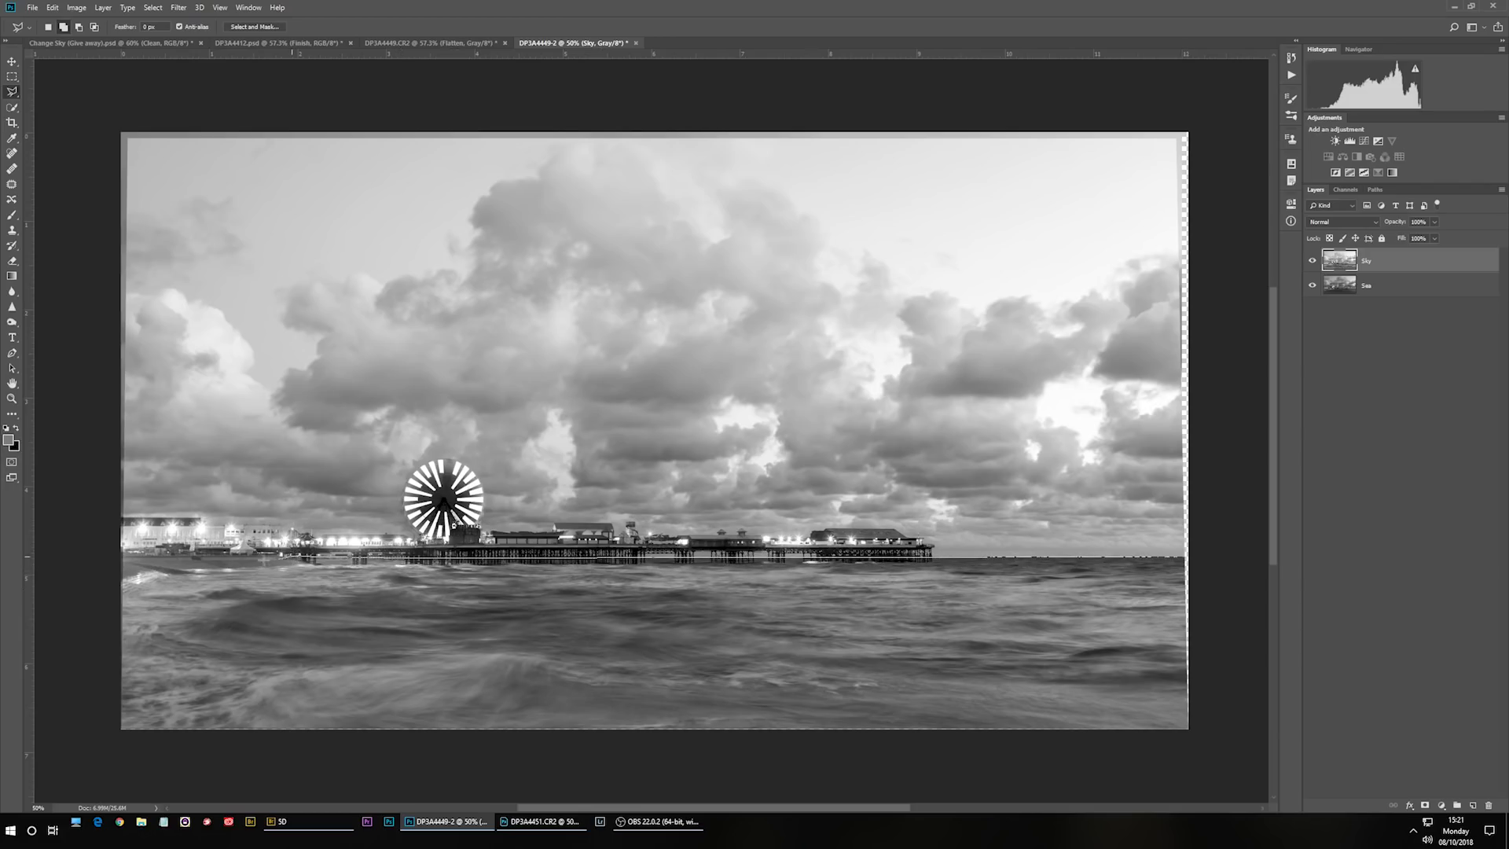
pyautogui.moveTo(228, 558)
pyautogui.mouseDown()
pyautogui.moveTo(106, 598)
pyautogui.moveTo(101, 750)
pyautogui.moveTo(1226, 751)
pyautogui.moveTo(1221, 555)
pyautogui.mouseUp()
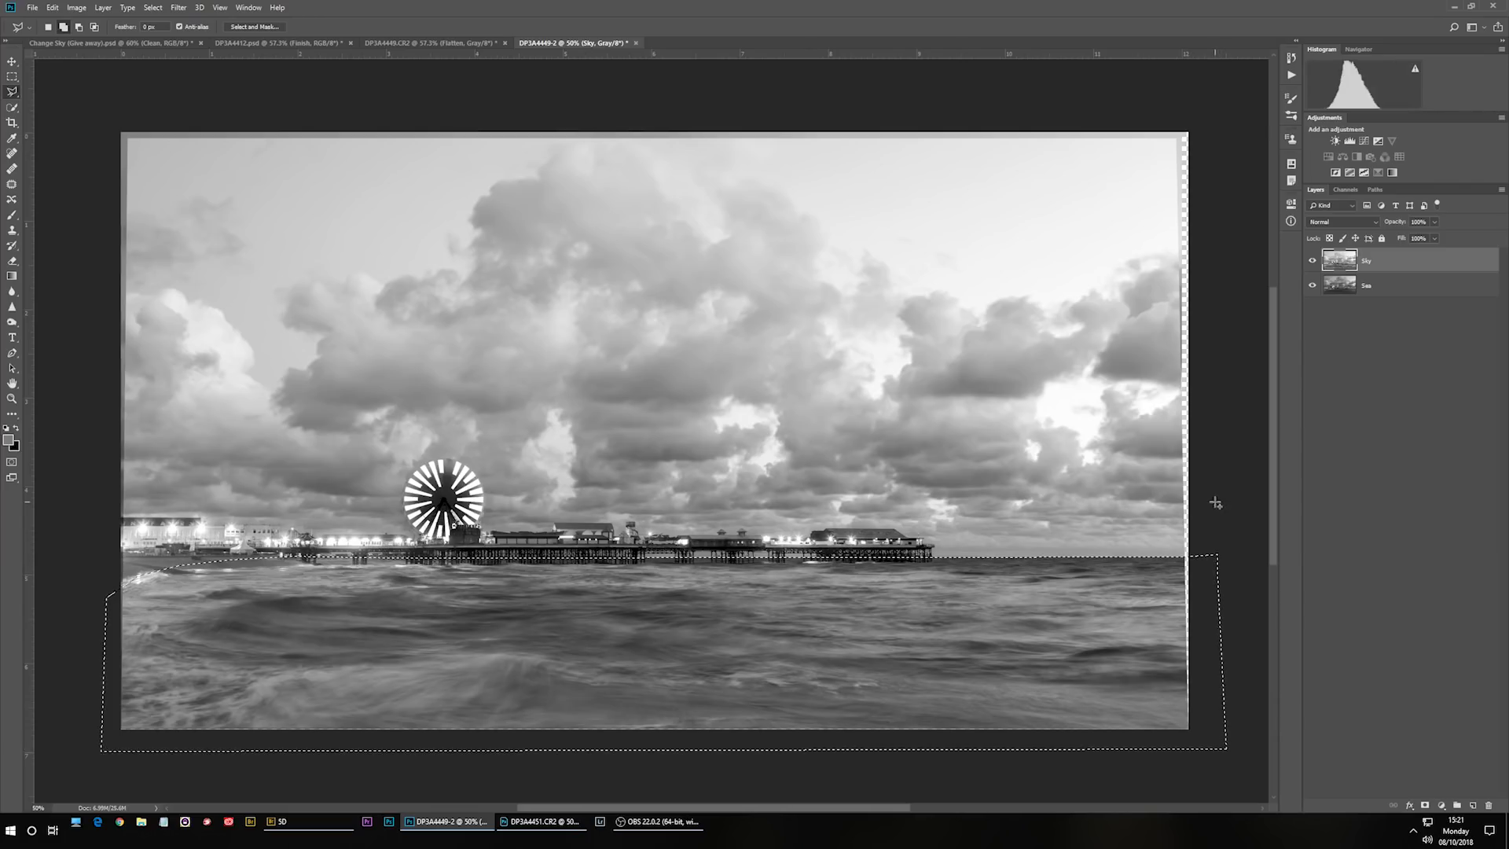
# Add a layer mask to the Sky layer from the sea selection and invert it so the Sea layer's water shows.
pyautogui.click(1425, 807)
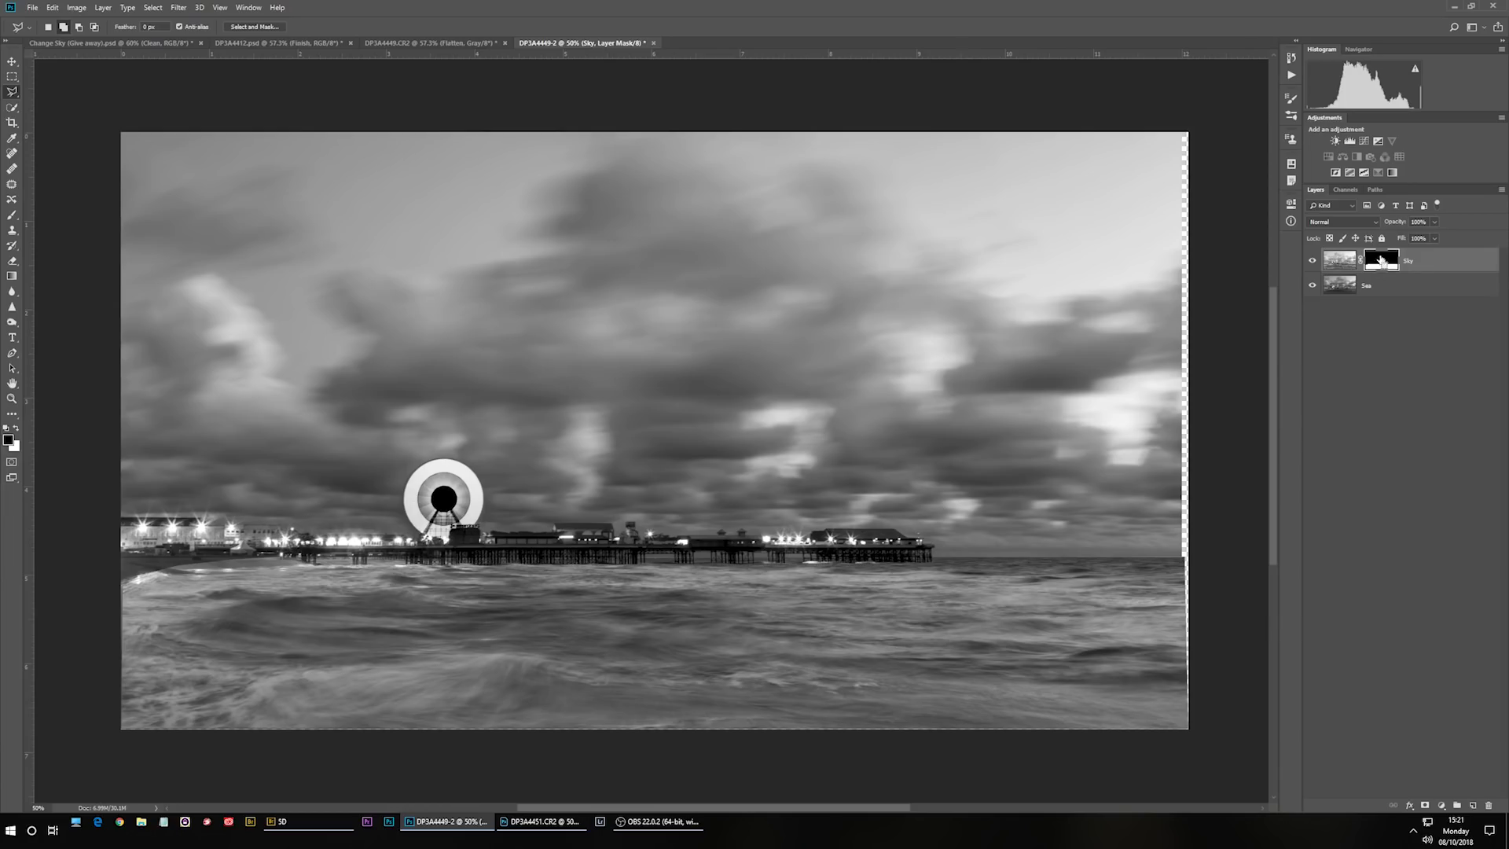
pyautogui.hotkey('ctrl', 'i')
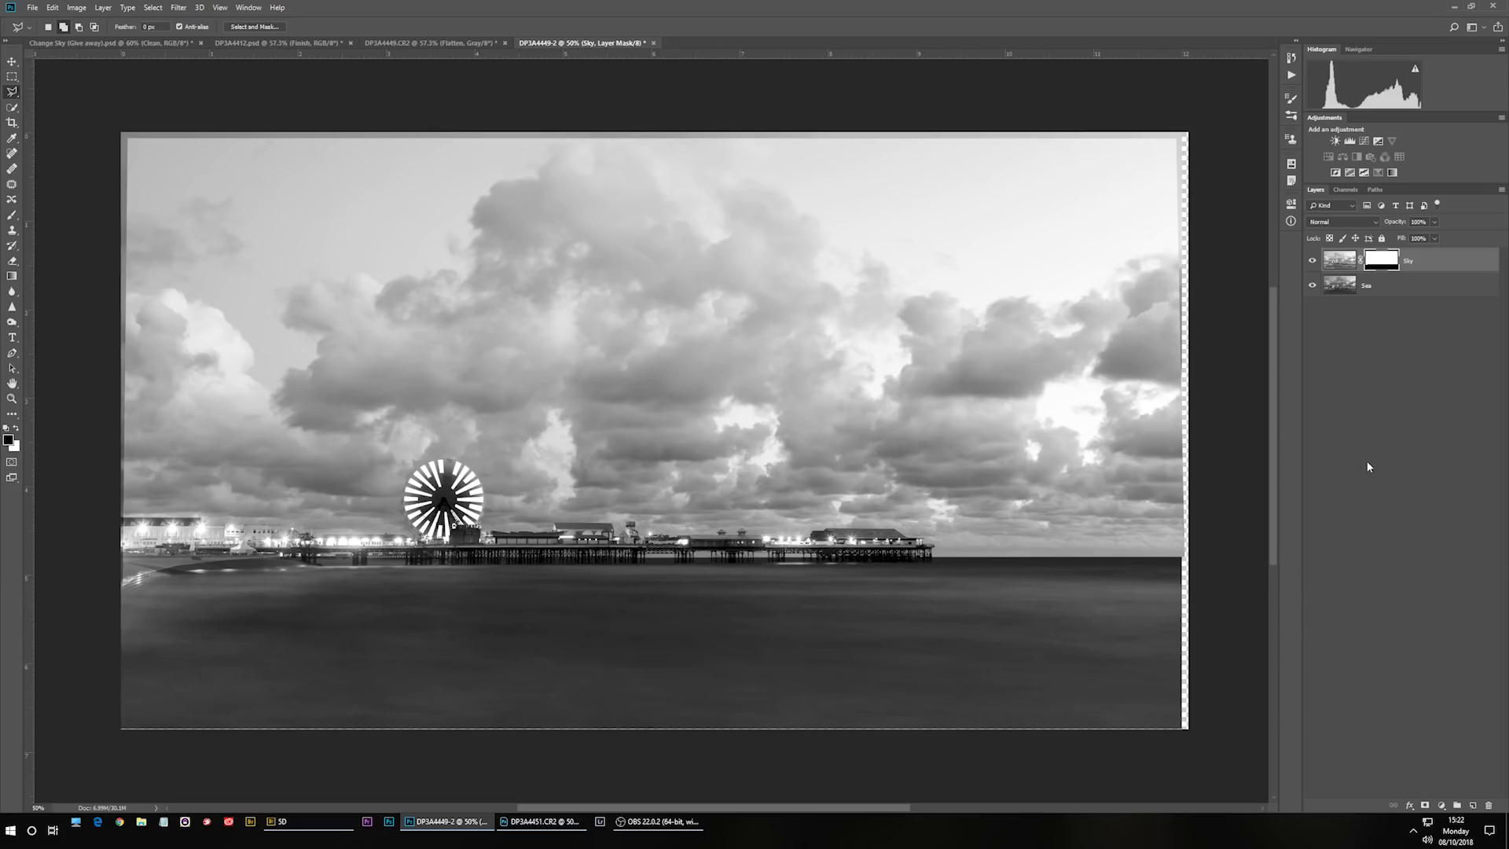
# Examine the mask's seam along the horizon, from the pier's end to the buildings and shoreline.
pyautogui.scroll(5, 1122, 579)
pyautogui.moveTo(1122, 579); pyautogui.dragTo(1139, 509)
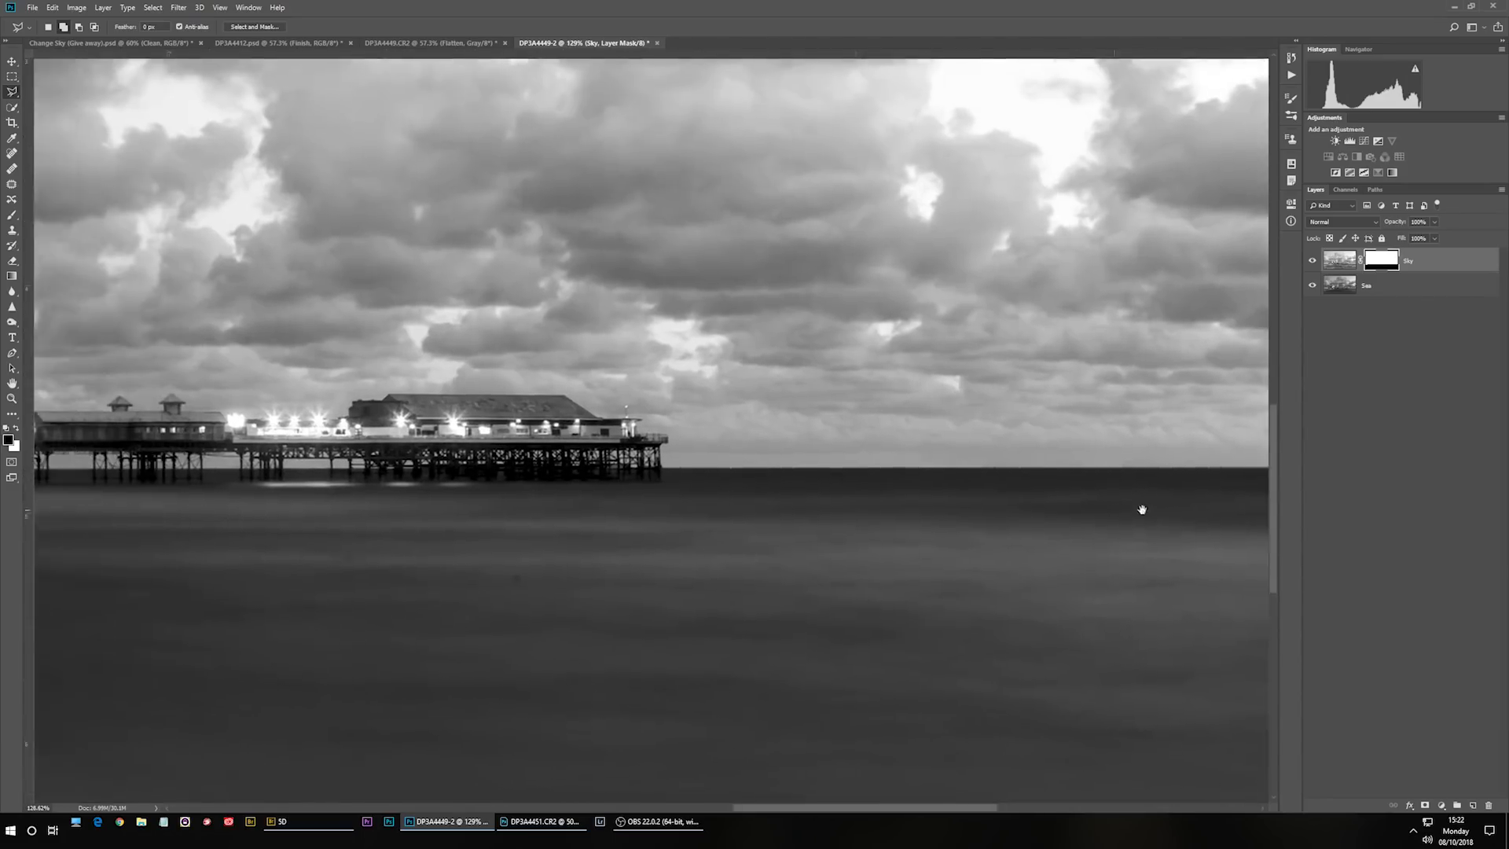
pyautogui.scroll(2, 1139, 508)
pyautogui.hscroll(-10, 934, 518)
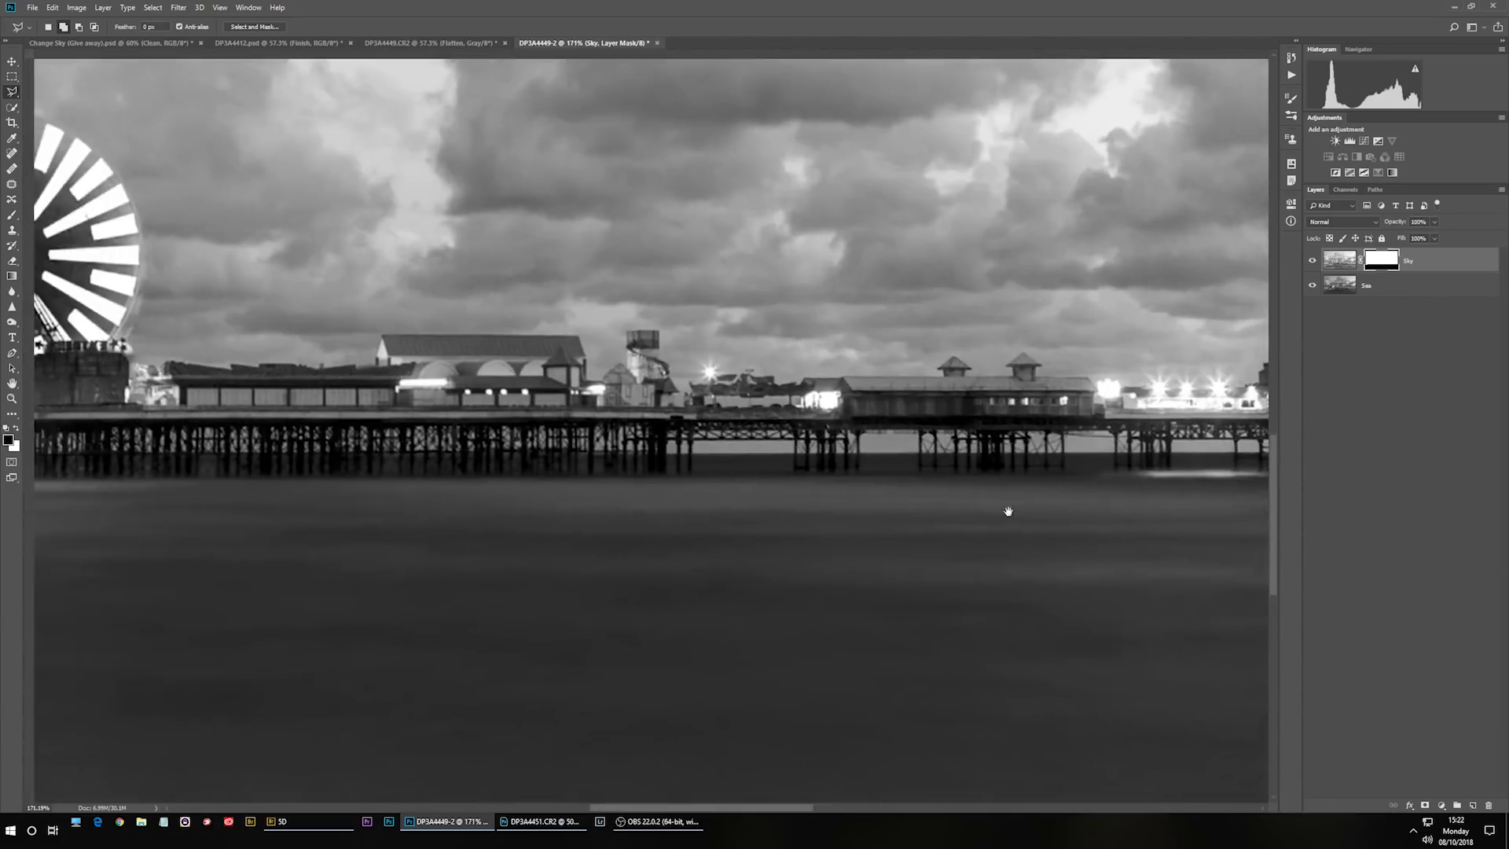
pyautogui.moveTo(1090, 524); pyautogui.dragTo(667, 438)
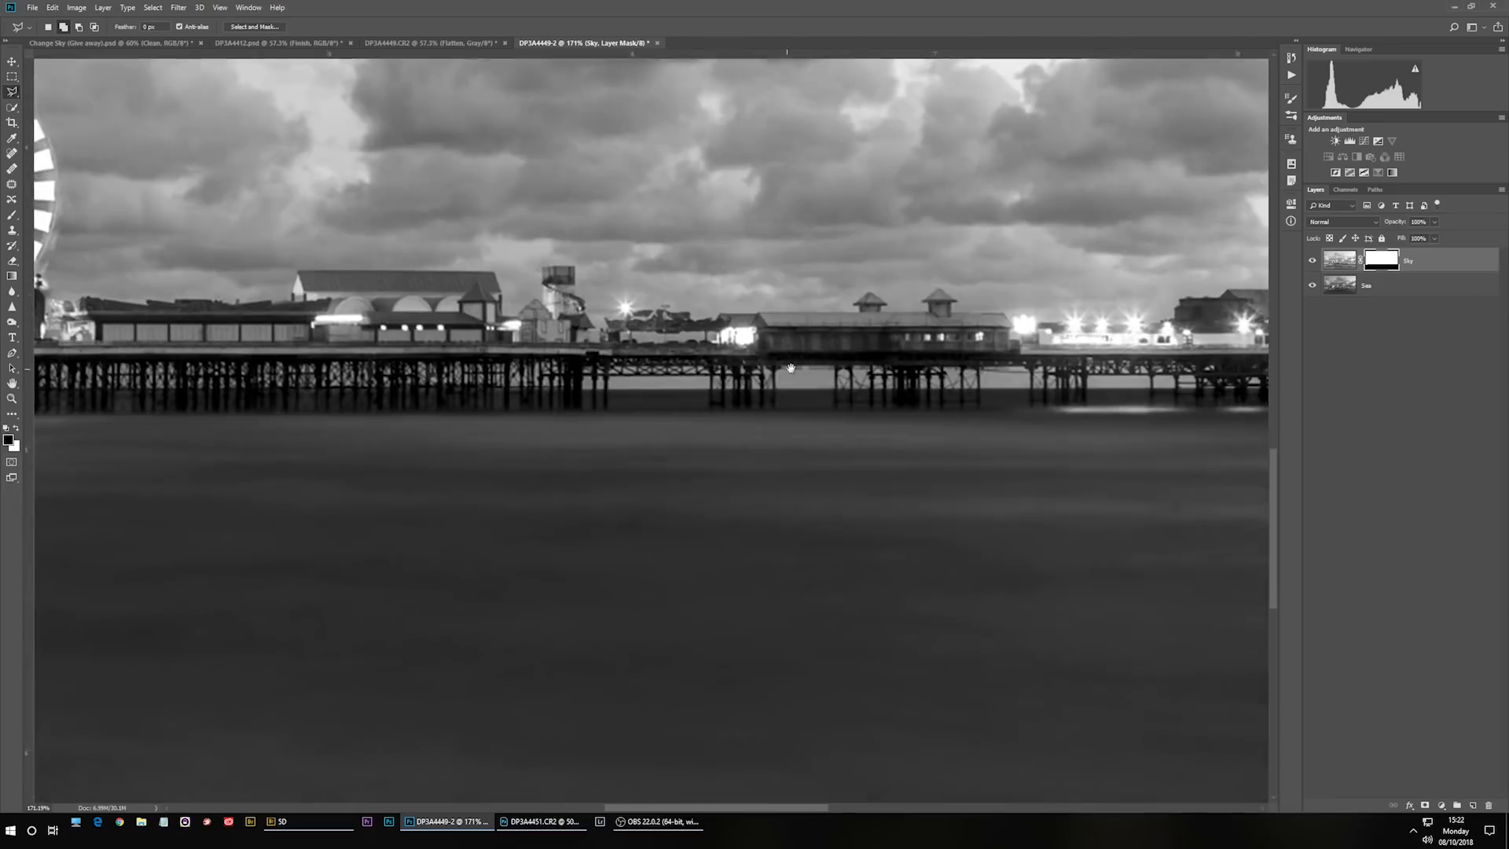
pyautogui.hscroll(-8, 674, 458)
pyautogui.hscroll(-10, 696, 445)
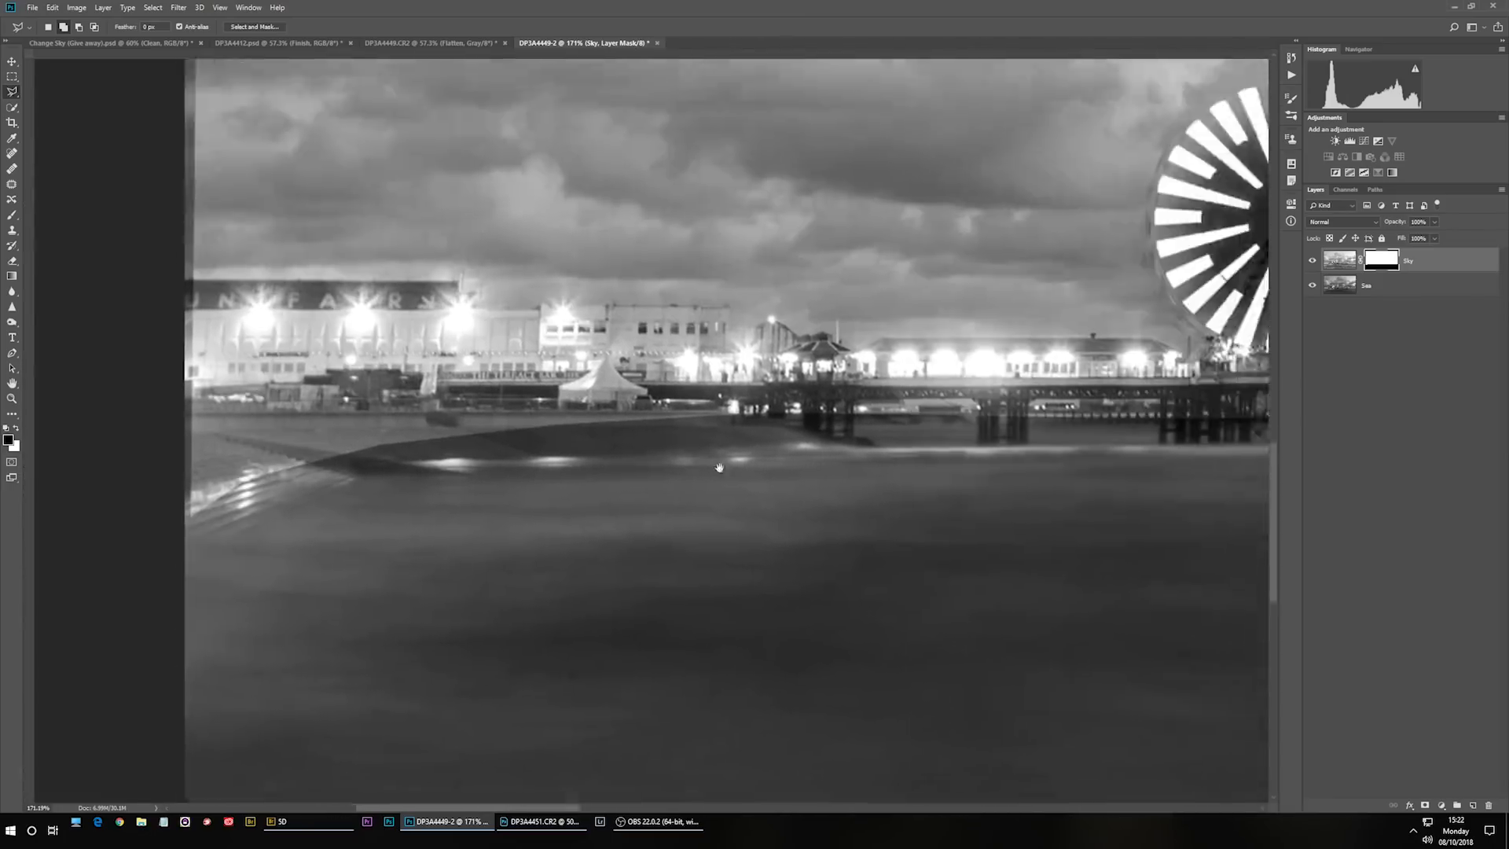
pyautogui.moveTo(719, 468); pyautogui.dragTo(801, 440)
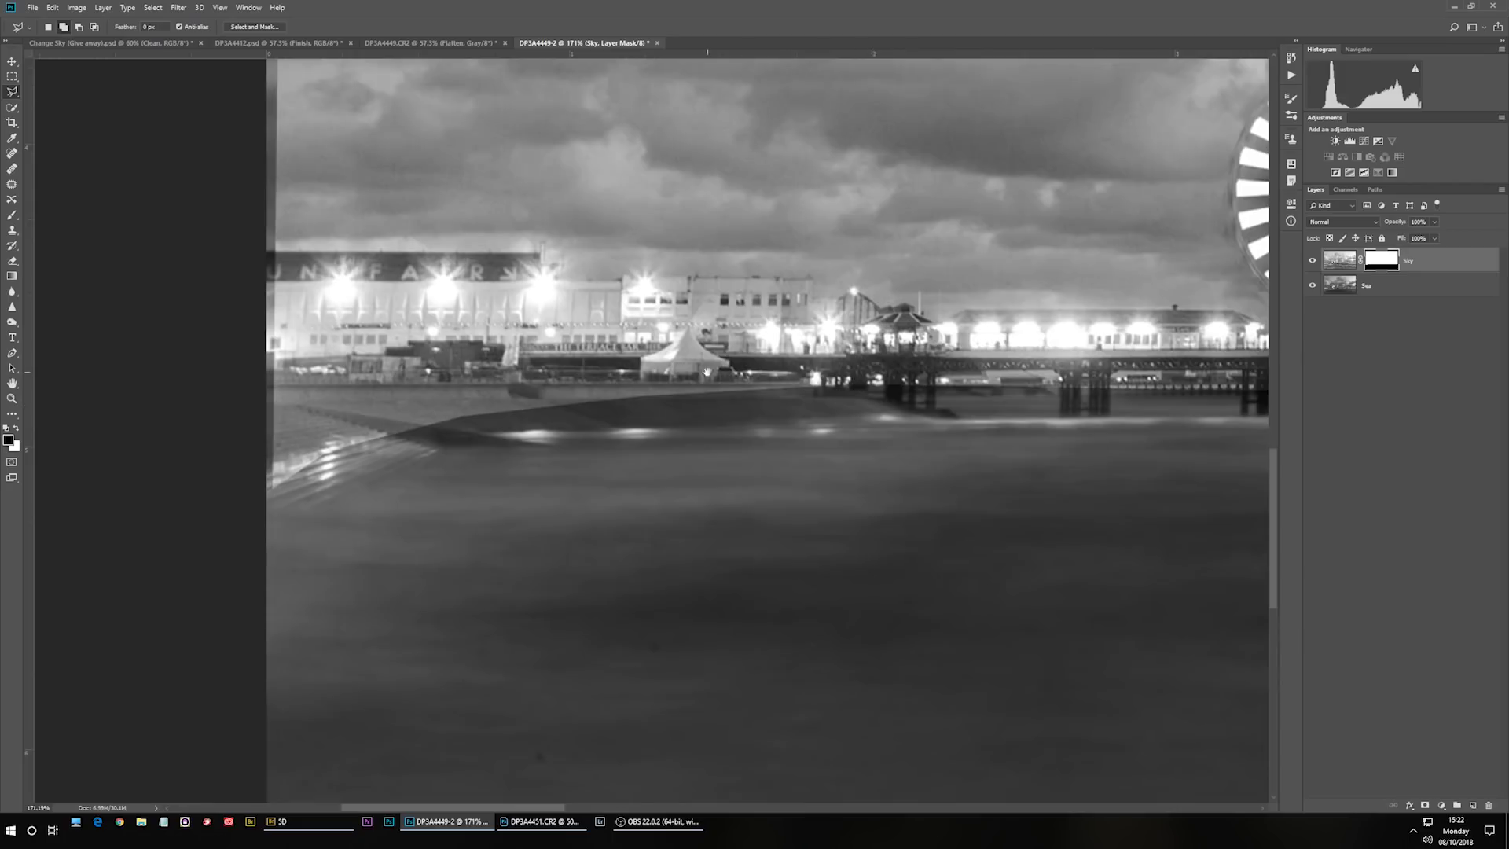
pyautogui.moveTo(884, 437); pyautogui.dragTo(908, 459)
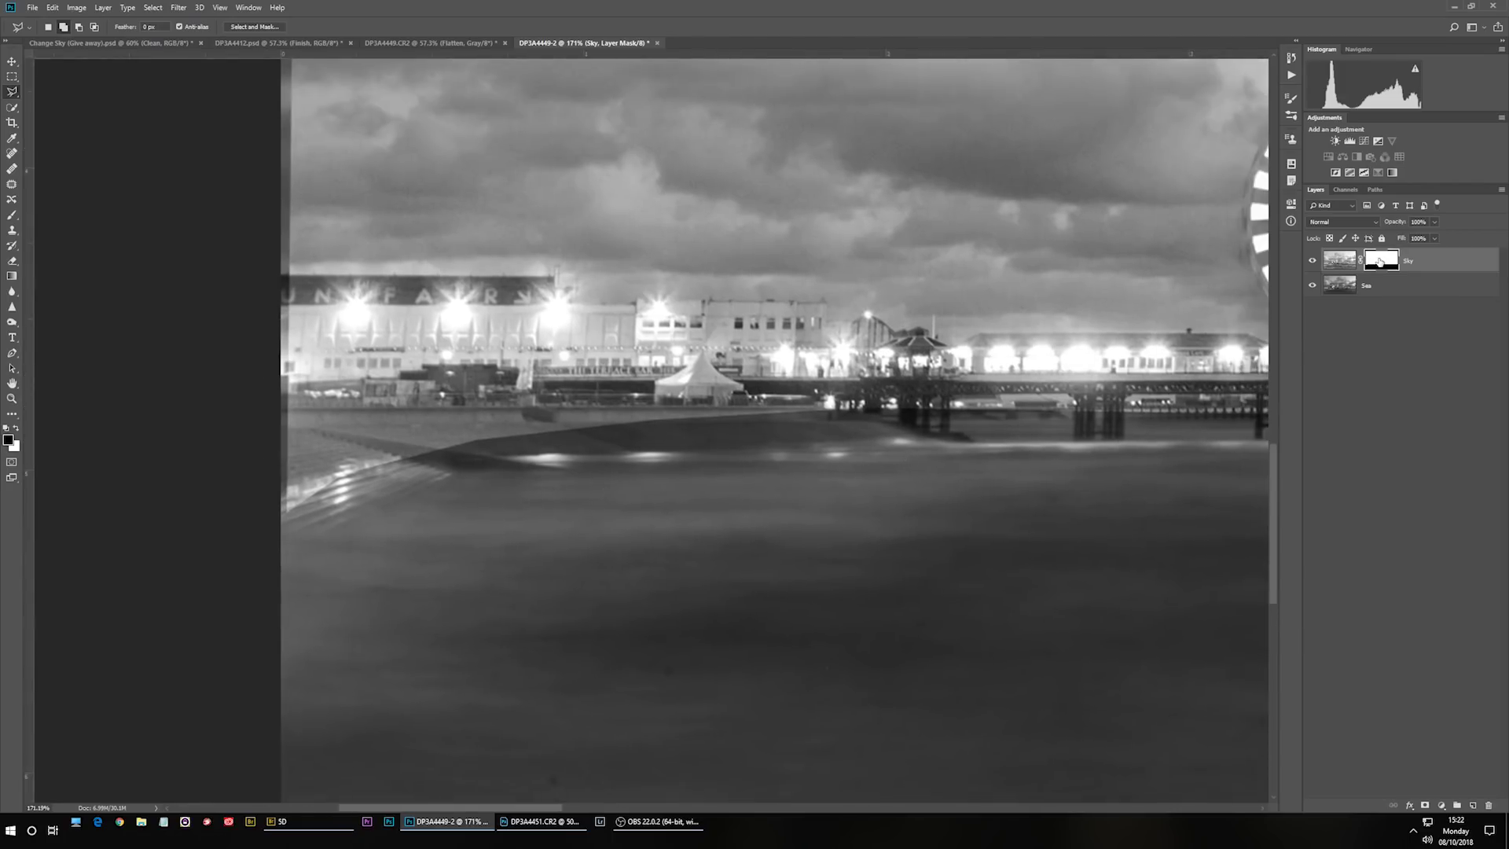
# Paint the Sky layer mask with an enlarged black brush at 40% opacity to blend the shoreline below the illuminated buildings.
pyautogui.press('b')
pyautogui.press(']')
pyautogui.press(']')
pyautogui.press(']')
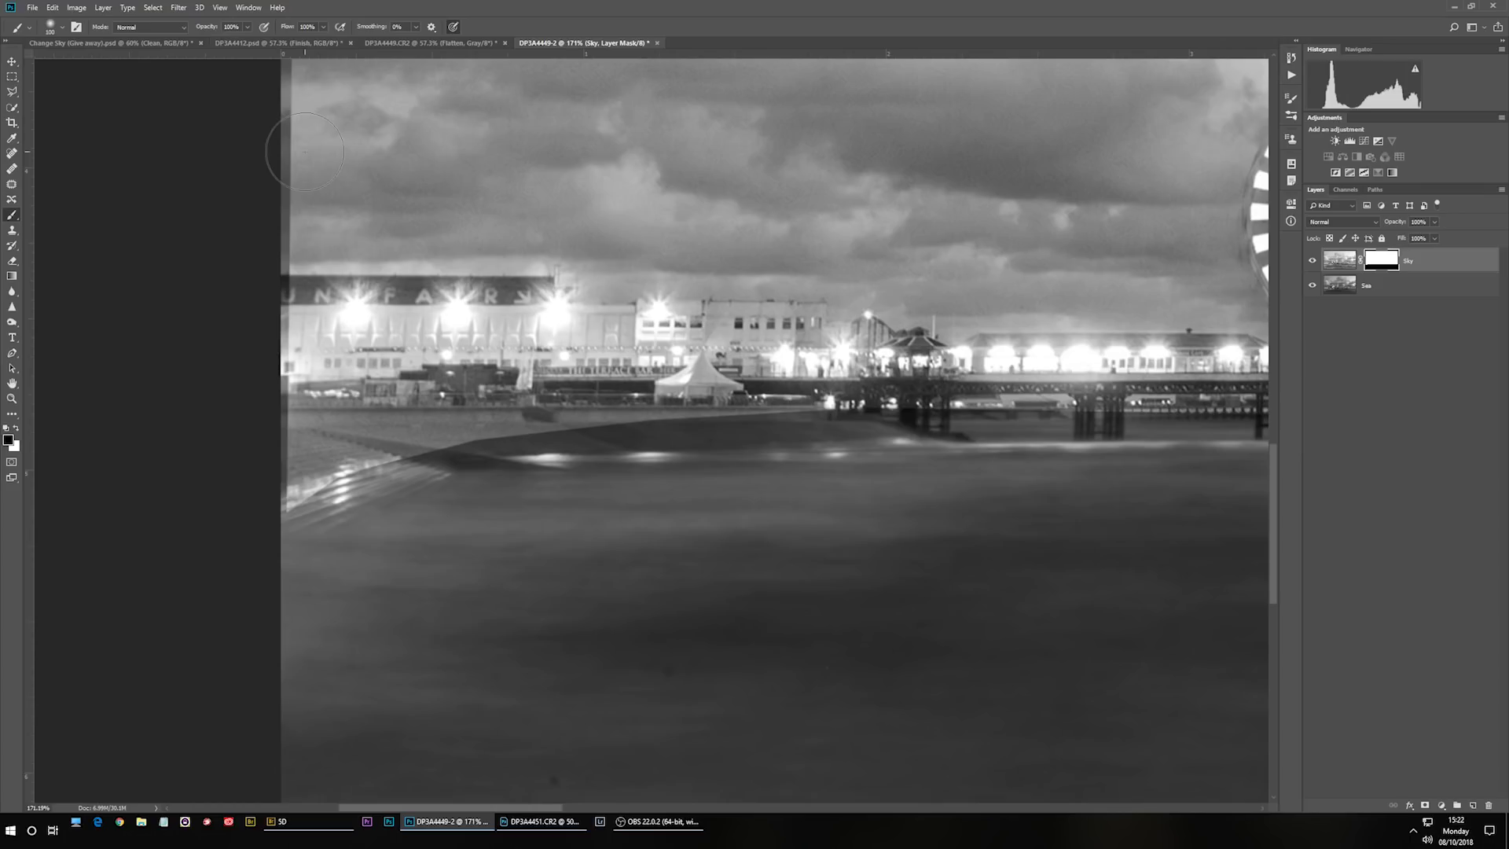
pyautogui.press('4')
pyautogui.moveTo(383, 450)
pyautogui.mouseDown()
pyautogui.moveTo(336, 492)
pyautogui.moveTo(579, 441)
pyautogui.moveTo(762, 428)
pyautogui.moveTo(1137, 444)
pyautogui.moveTo(738, 424)
pyautogui.moveTo(401, 464)
pyautogui.moveTo(229, 569)
pyautogui.moveTo(524, 451)
pyautogui.moveTo(1131, 488)
pyautogui.moveTo(540, 431)
pyautogui.moveTo(225, 579)
pyautogui.moveTo(915, 472)
pyautogui.moveTo(364, 488)
pyautogui.moveTo(488, 461)
pyautogui.moveTo(1077, 479)
pyautogui.moveTo(178, 520)
pyautogui.mouseUp()
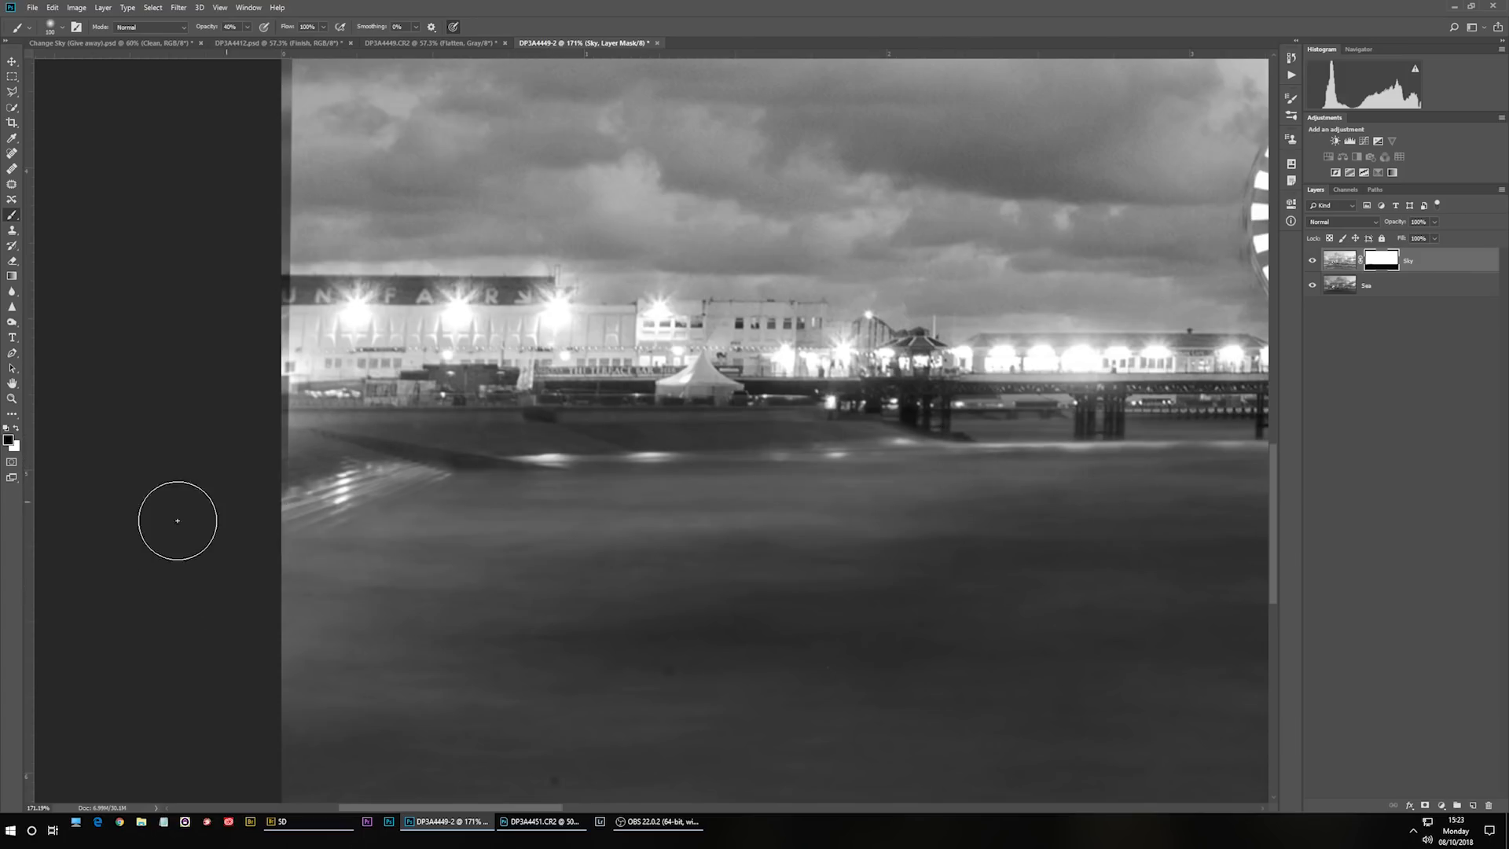
# Compare the Ferris wheel in both exposures by toggling the Sky layer's visibility, leaving it shown.
pyautogui.moveTo(1162, 464); pyautogui.dragTo(317, 543)
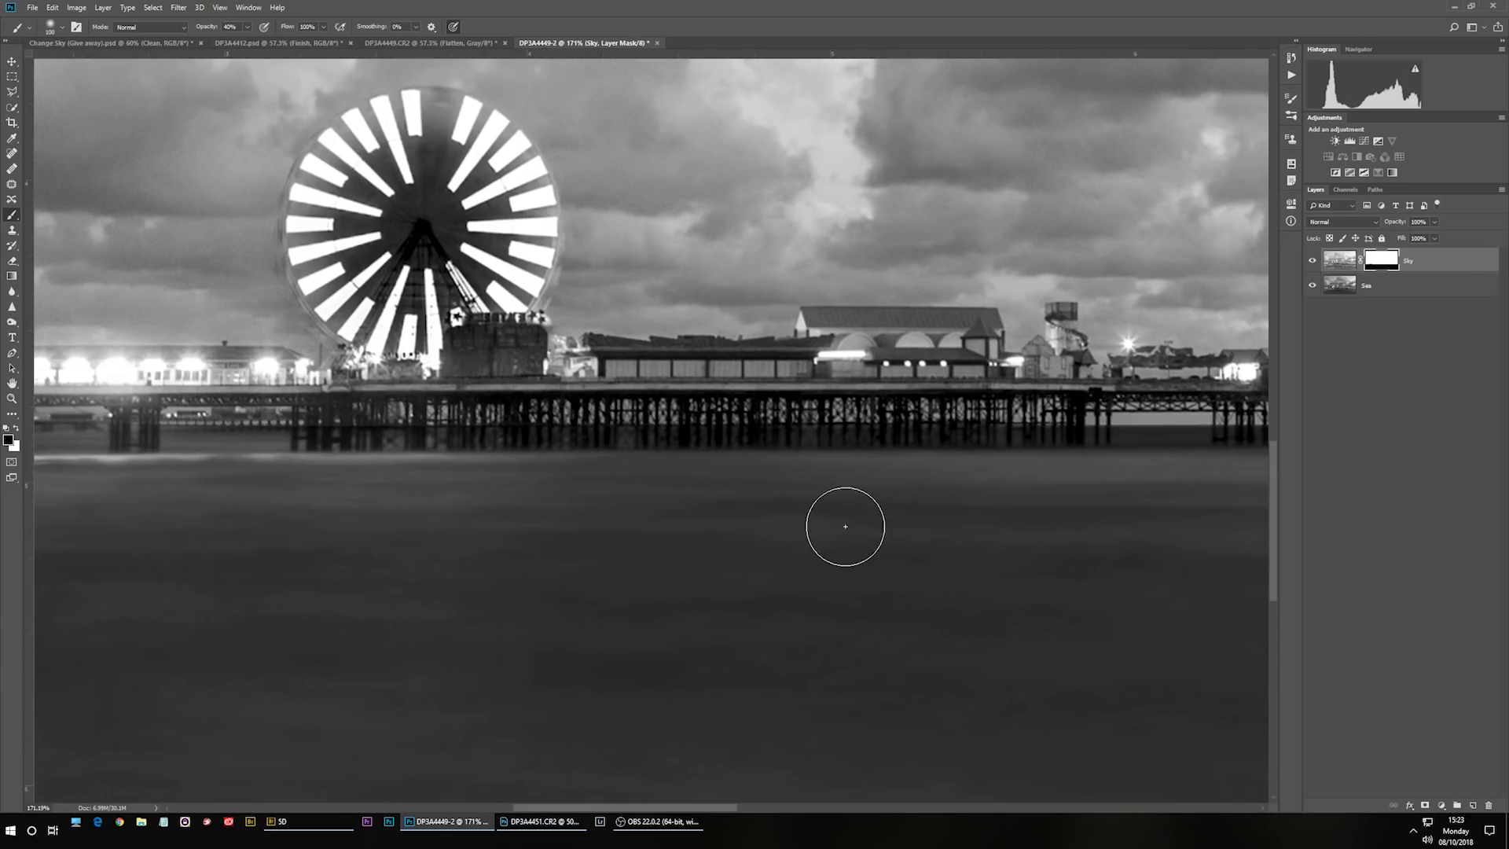
pyautogui.hotkey('ctrl', '0')
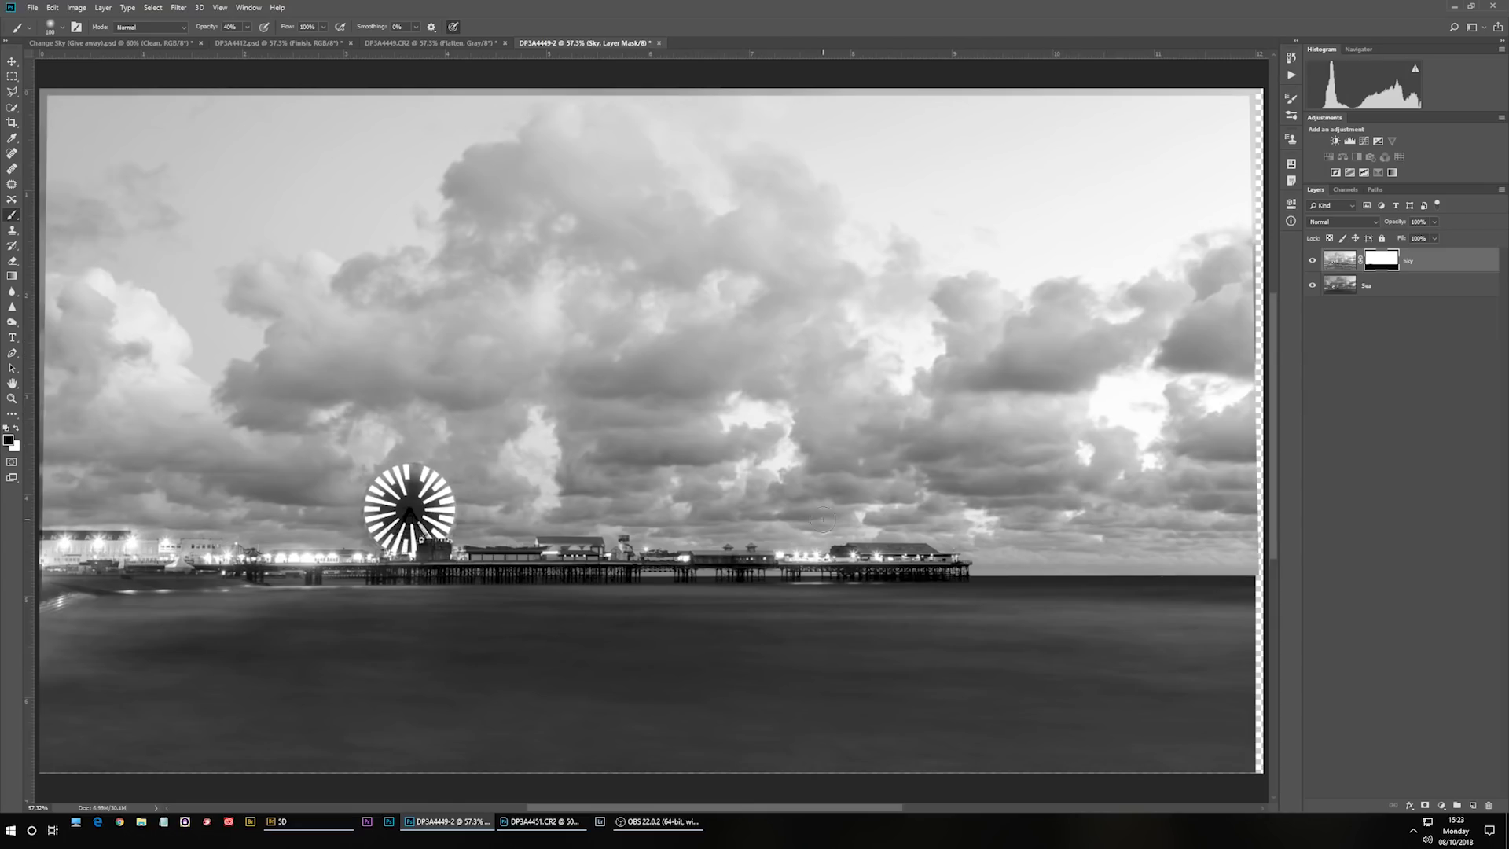
pyautogui.scroll(-1, 823, 520)
pyautogui.scroll(1, 1100, 527)
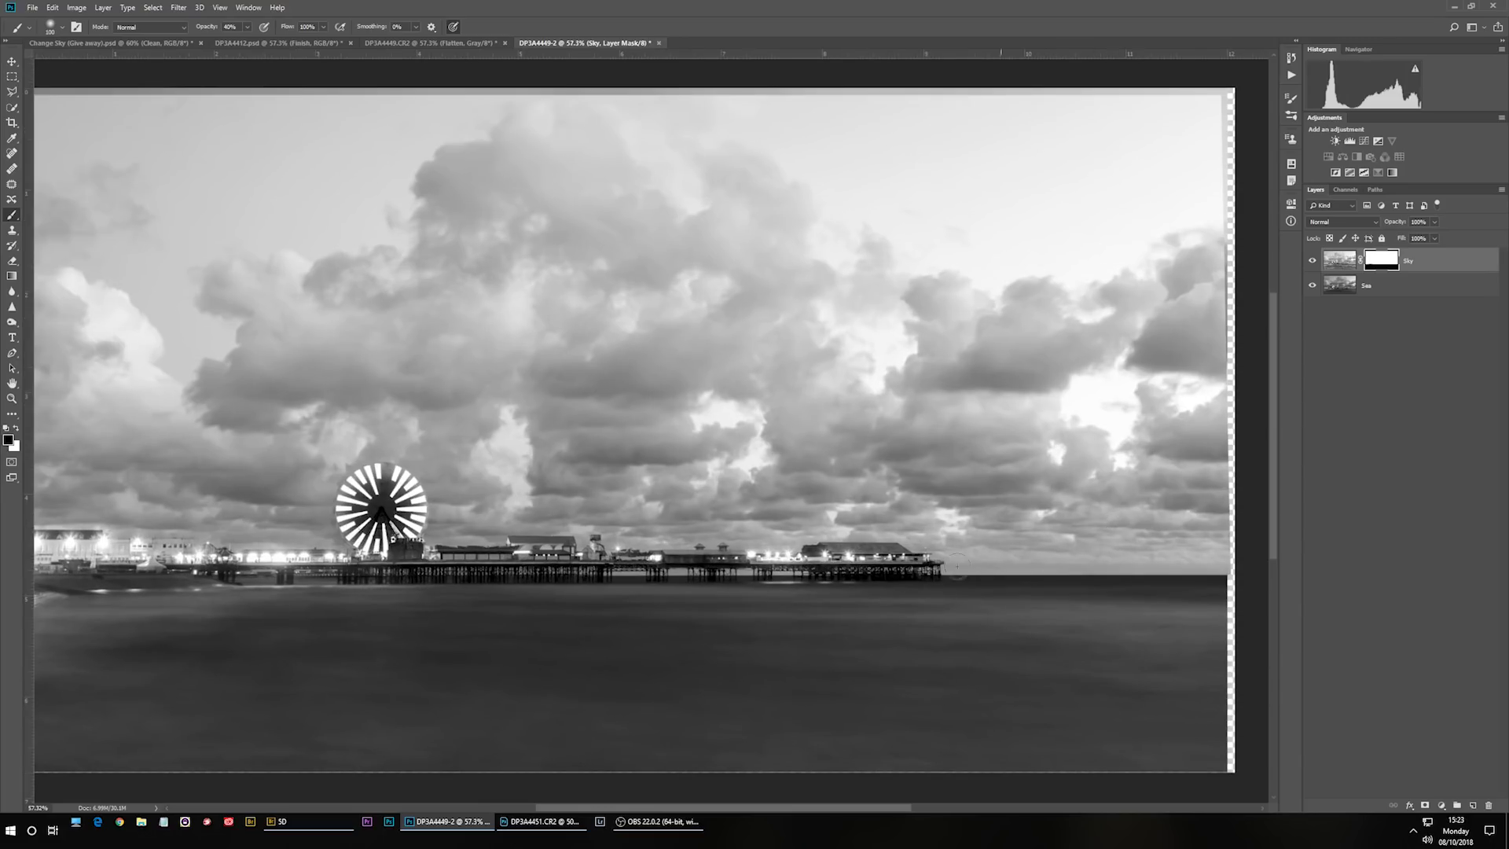
pyautogui.scroll(1, 896, 626)
pyautogui.moveTo(495, 431); pyautogui.dragTo(881, 426)
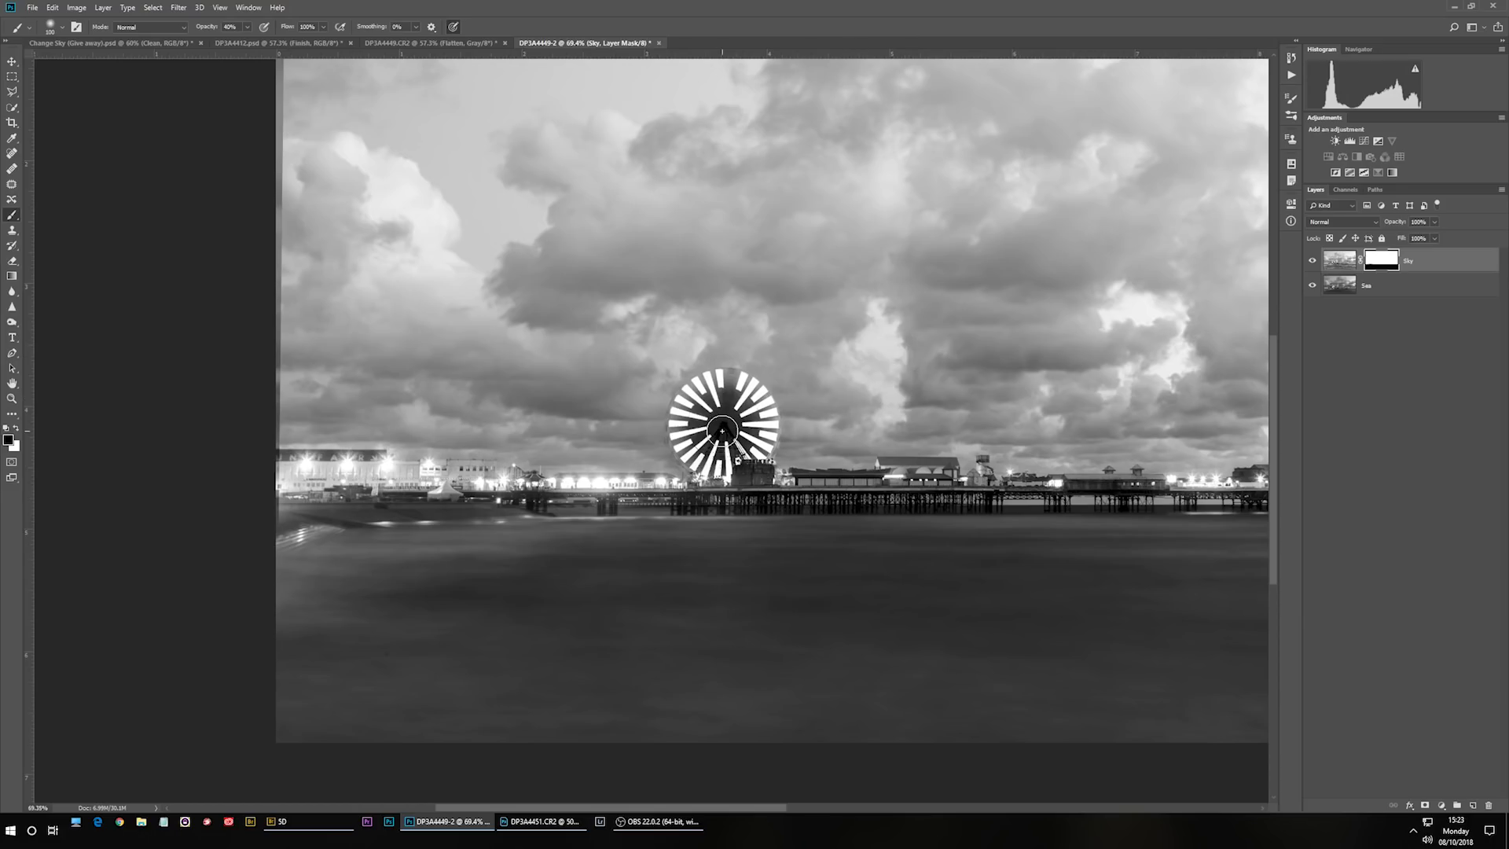
pyautogui.click(1313, 263)
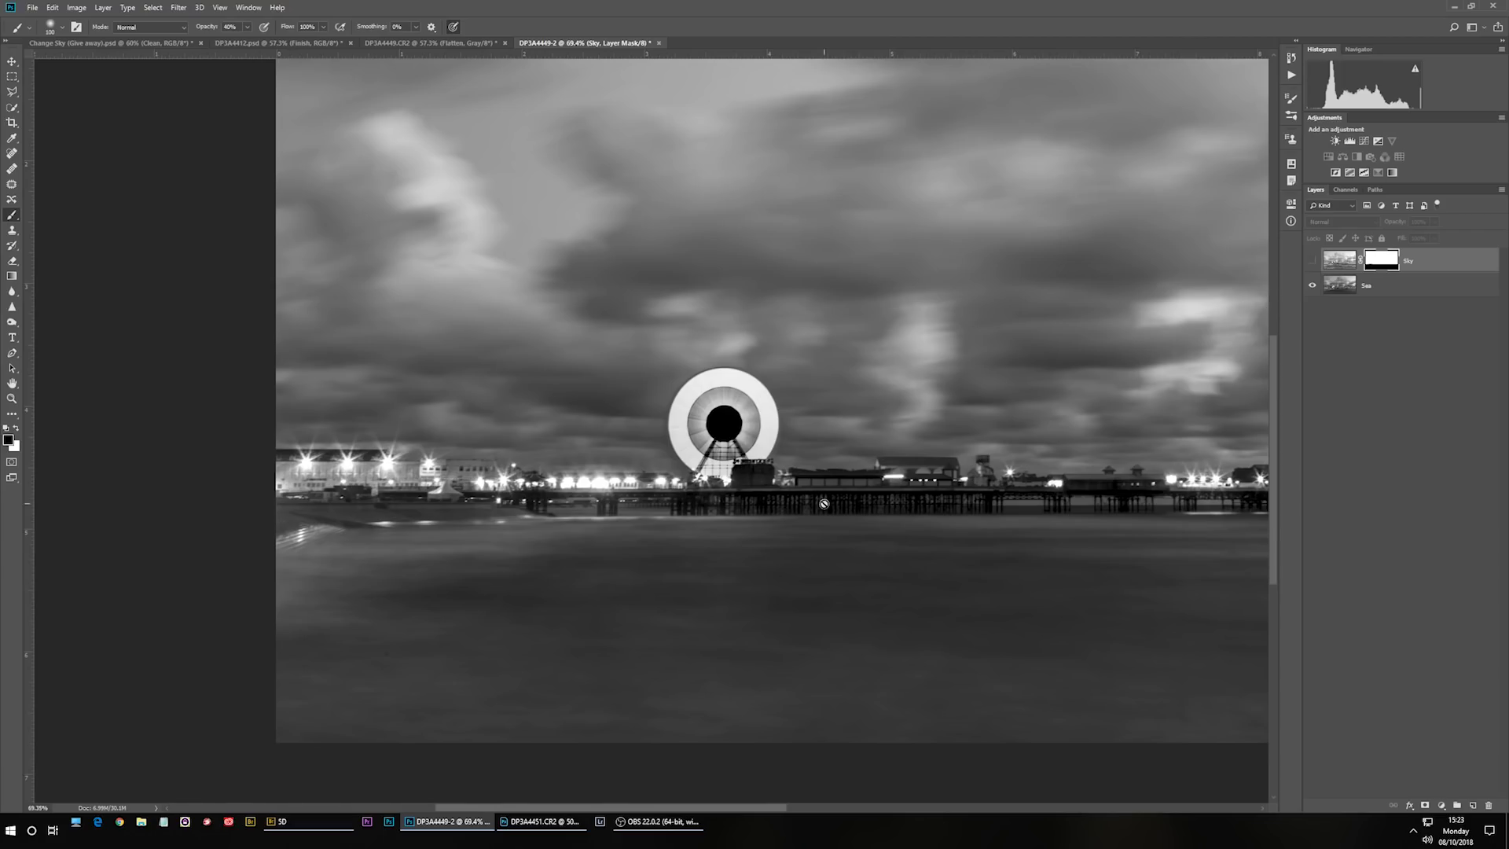
pyautogui.click(1312, 260)
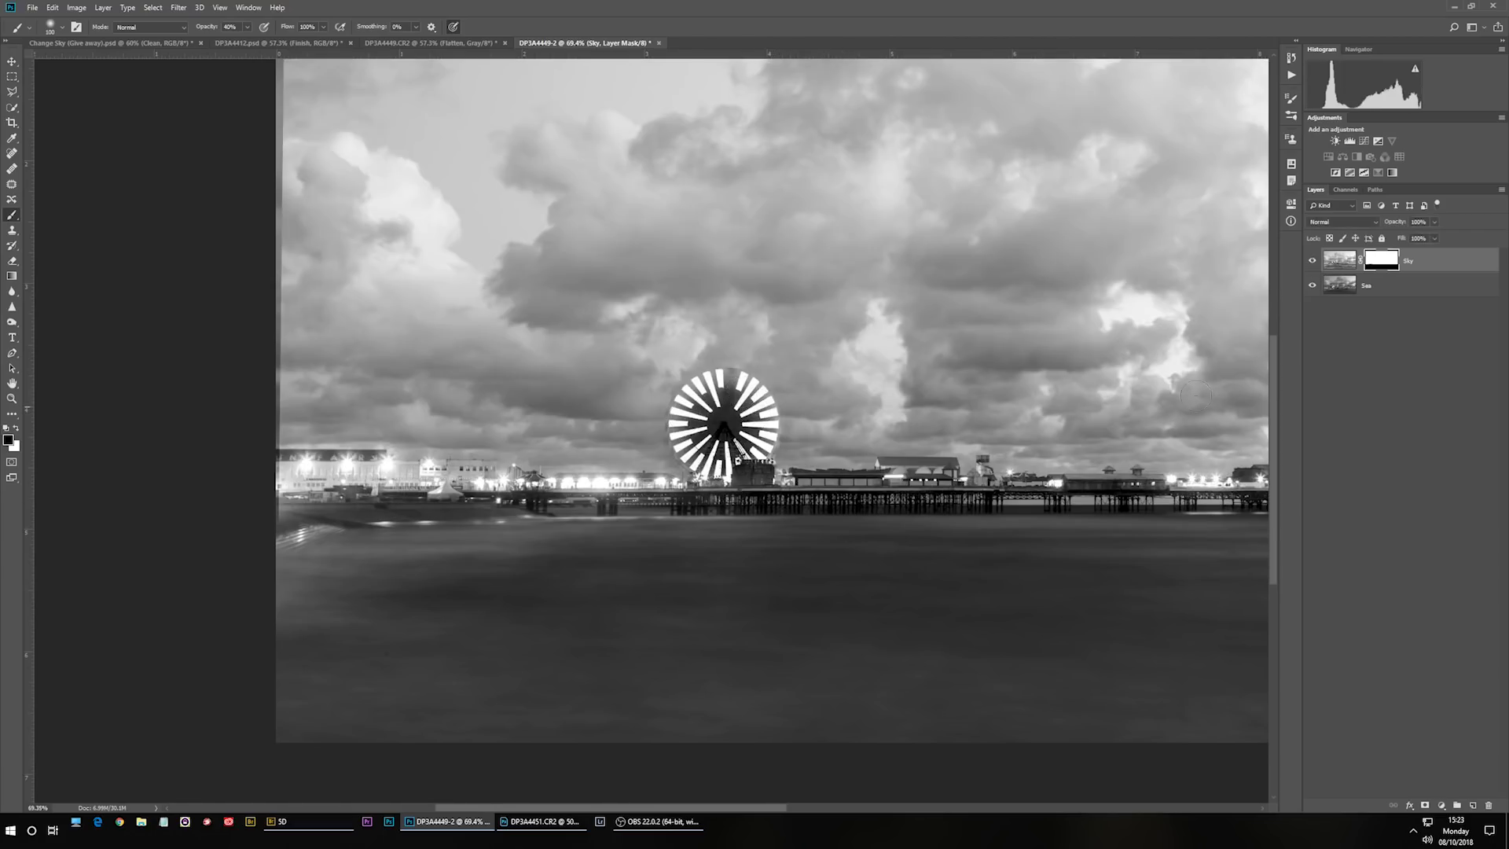
pyautogui.click(1311, 260)
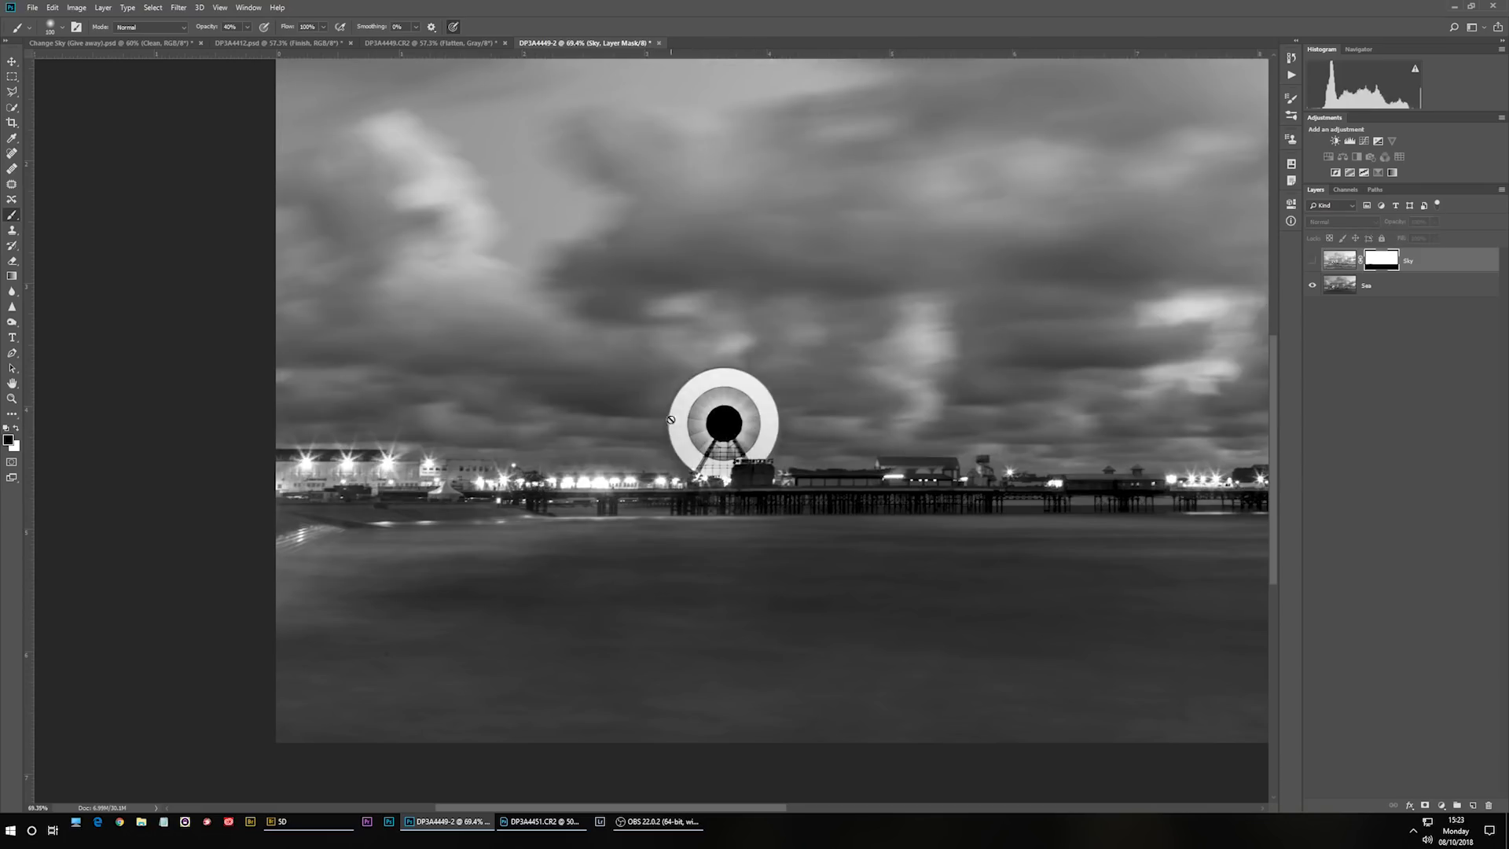
pyautogui.click(1312, 262)
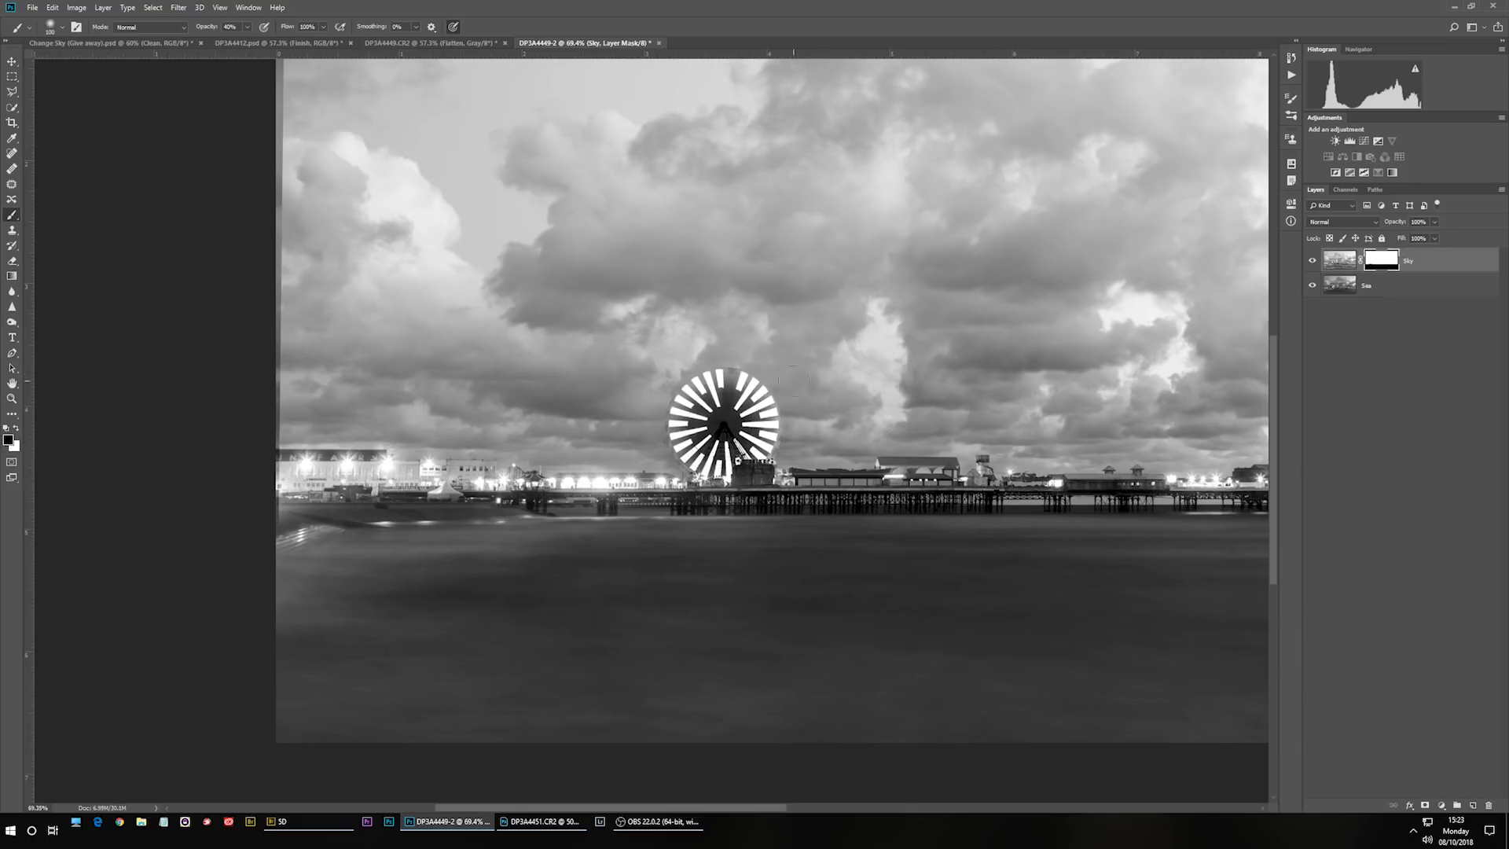
# Try painting the Sea layer's blurred wheel in through the Sky mask with a larger black brush at 40% opacity.
pyautogui.press(']')
pyautogui.press(']')
pyautogui.press('[')
pyautogui.moveTo(722, 416); pyautogui.dragTo(716, 421)
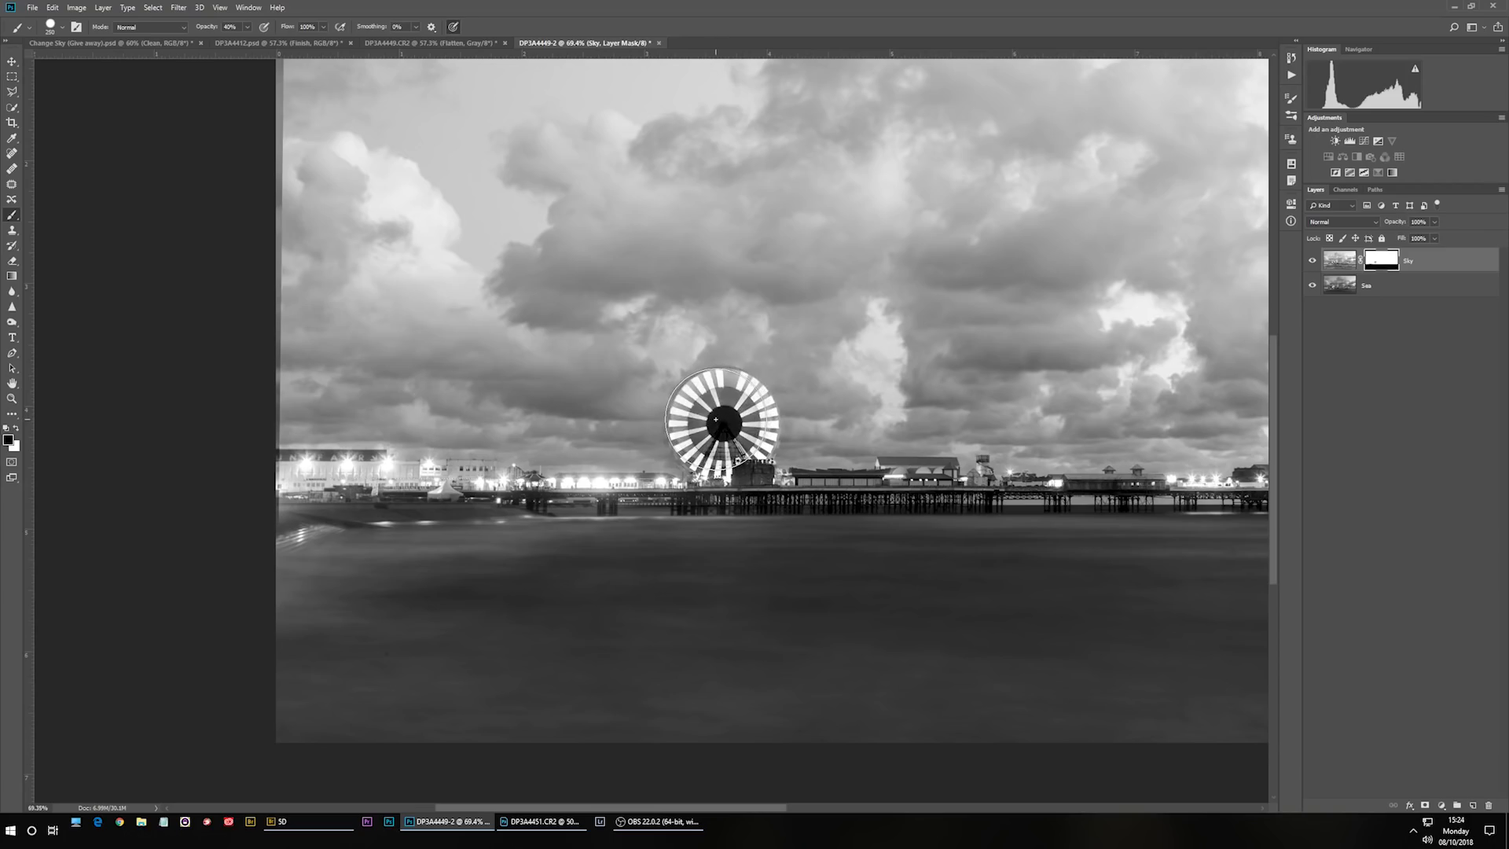
# Reveal the Sea layer's blurred Ferris wheel by painting black at 100% opacity on the Sky mask with a wheel-sized brush.
pyautogui.press('0')
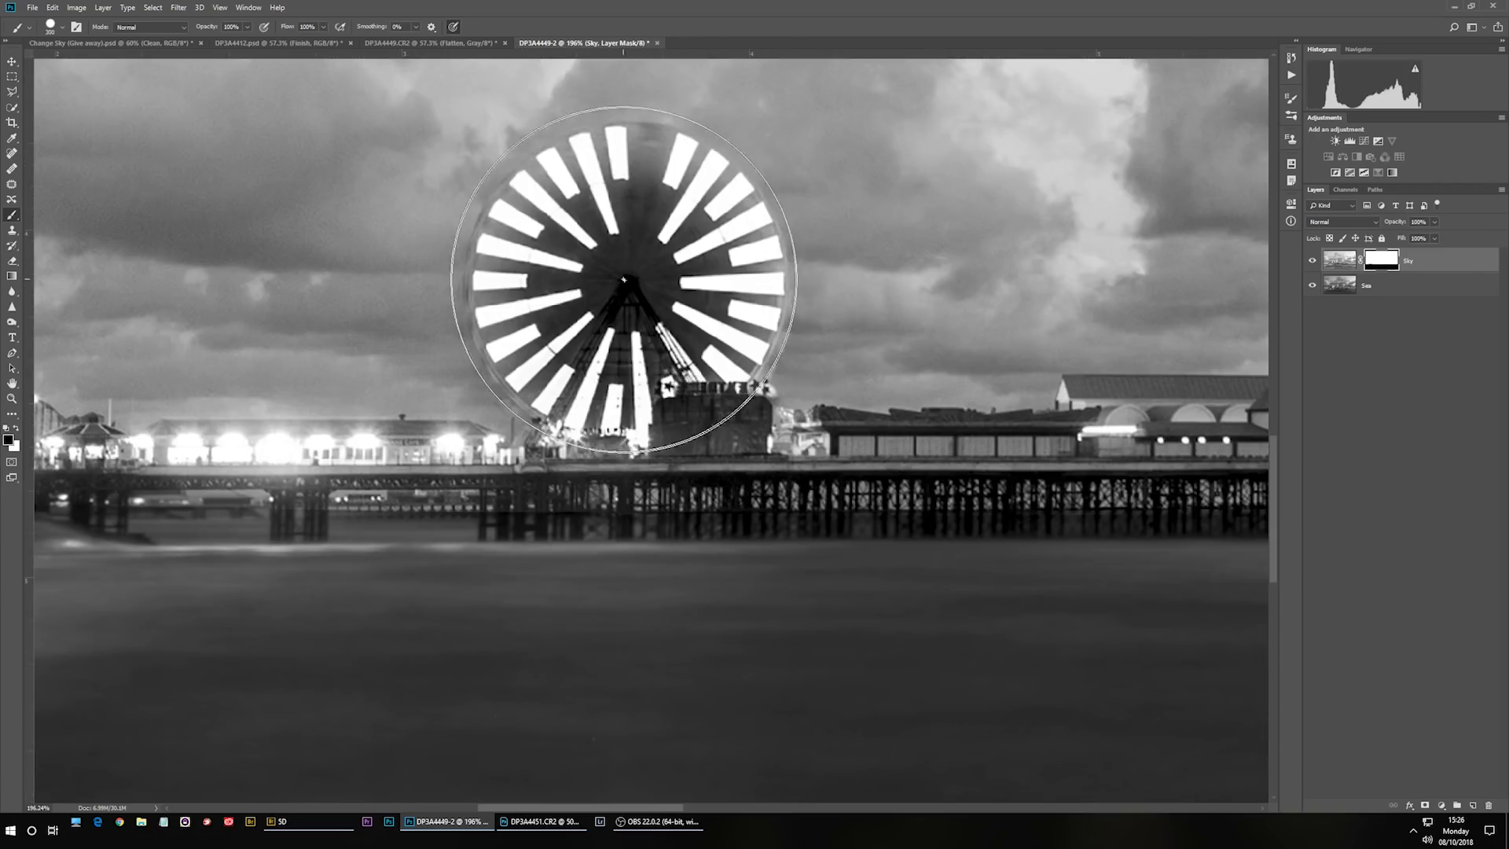
pyautogui.press('[')
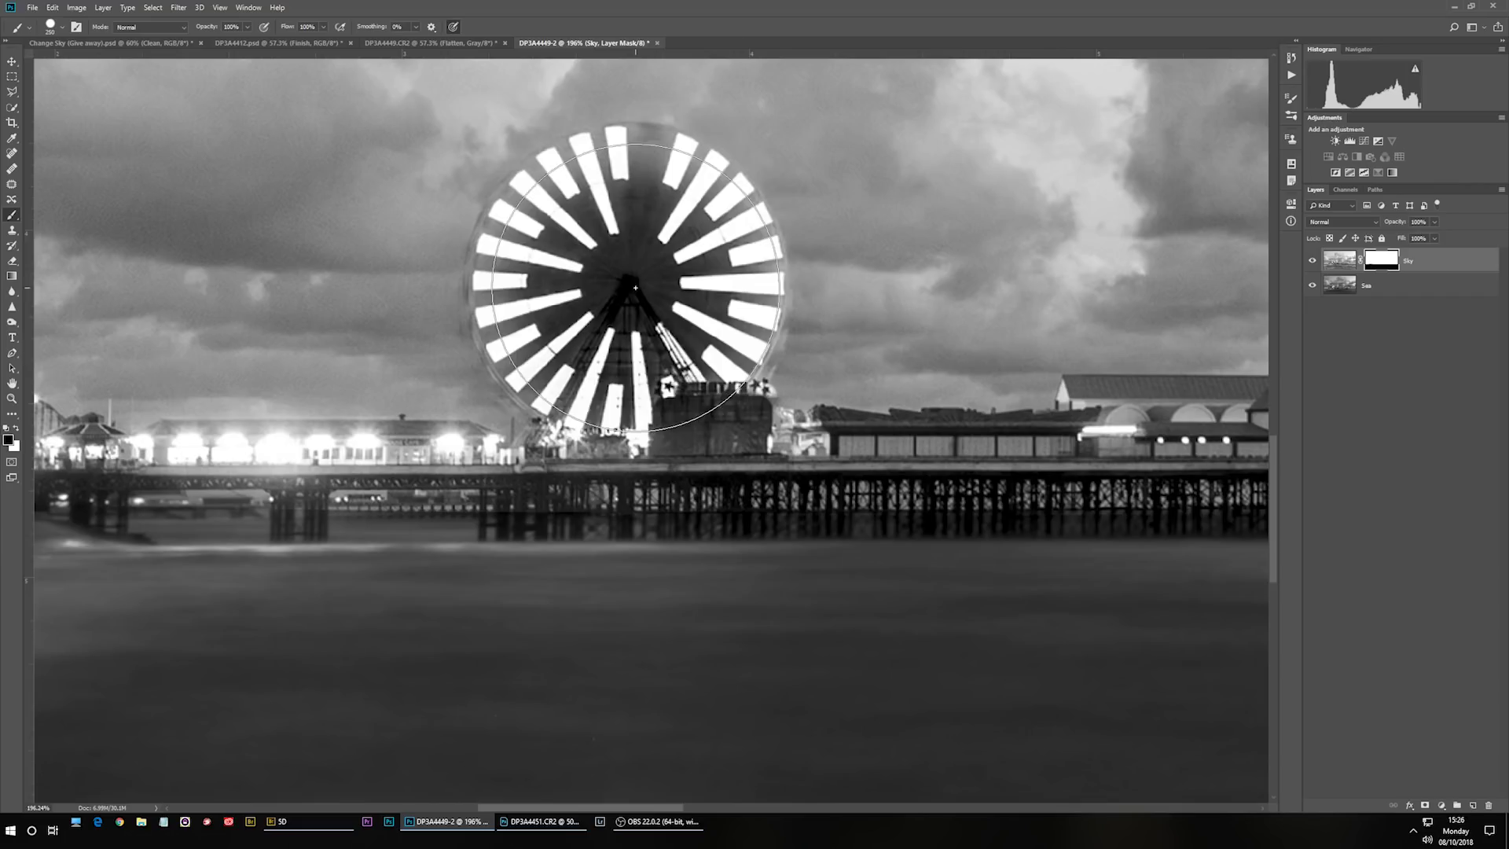
pyautogui.click(639, 277)
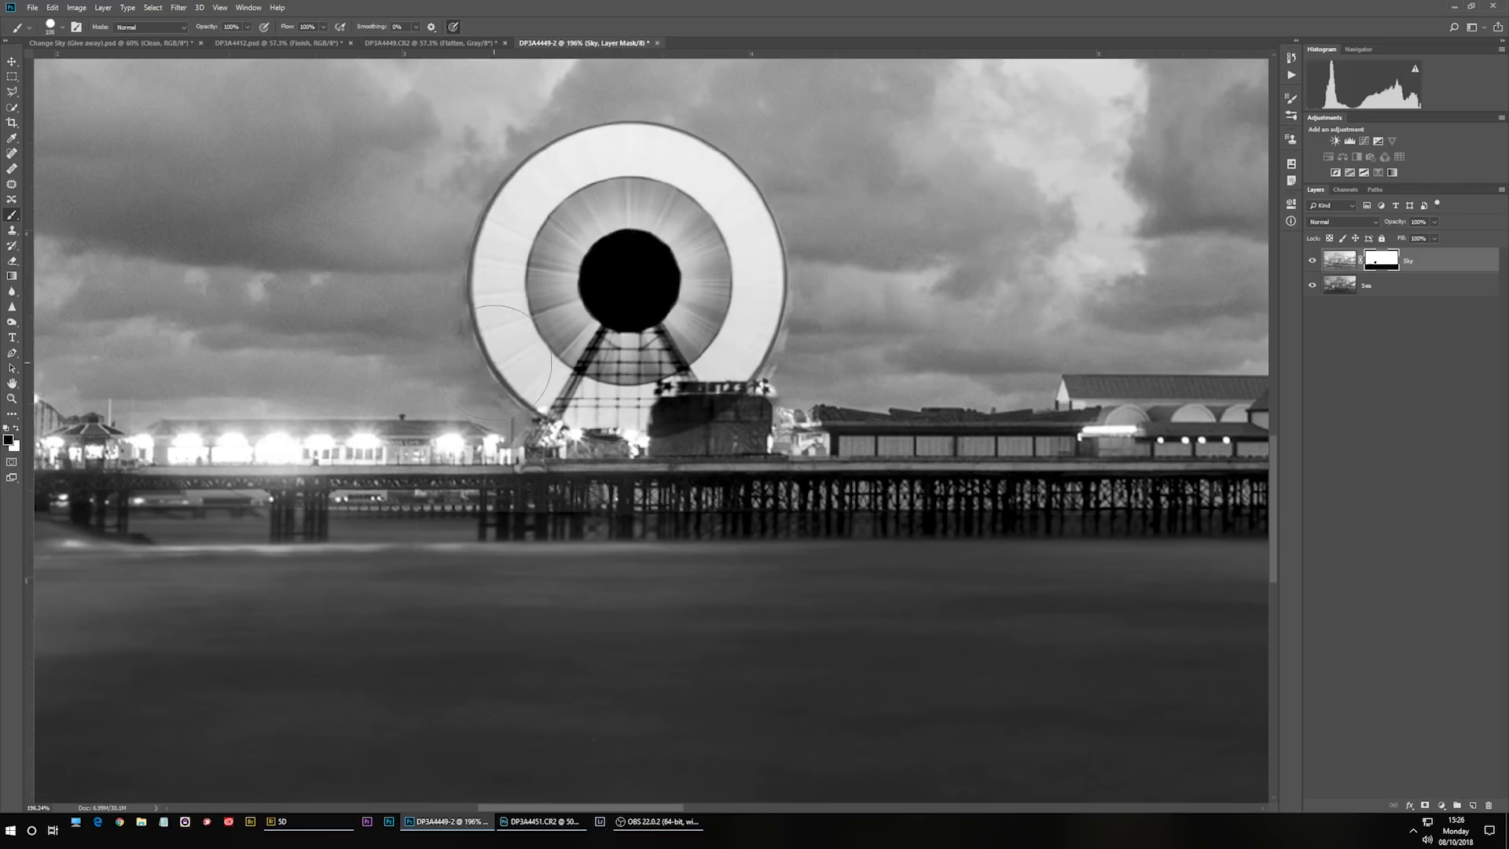
# Compare the area around the wheel with the Sky layer toggled, and restore the dark building at its base with white on the mask.
pyautogui.scroll(2, 475, 383)
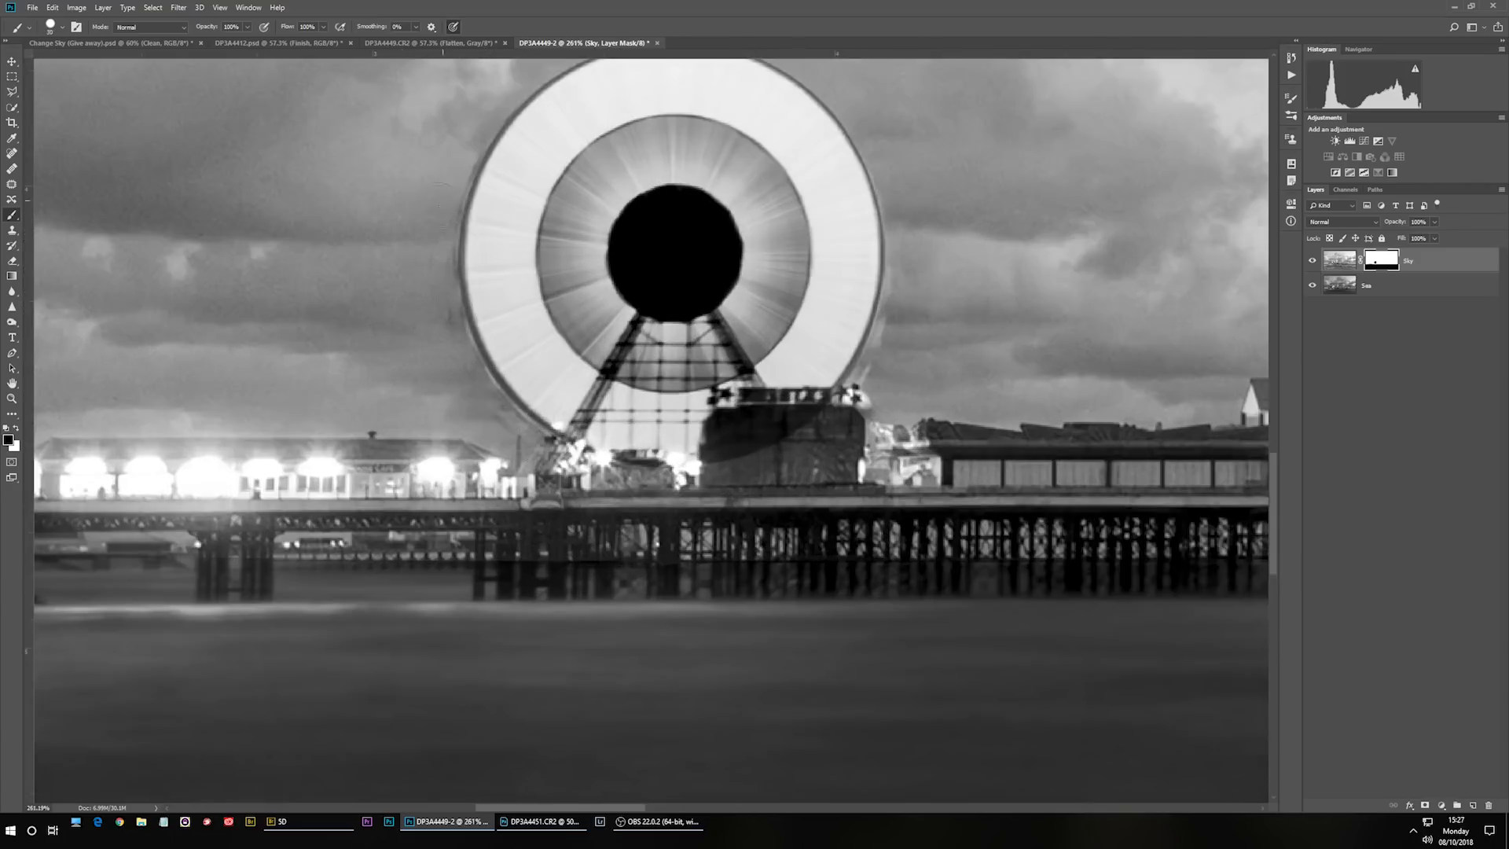
pyautogui.click(1319, 262)
pyautogui.click(1319, 261)
pyautogui.click(1319, 261)
pyautogui.click(1318, 262)
pyautogui.press('x')
pyautogui.press('[')
pyautogui.press('[')
pyautogui.press('[')
pyautogui.press('[')
pyautogui.moveTo(749, 432)
pyautogui.mouseDown()
pyautogui.moveTo(748, 411)
pyautogui.moveTo(801, 405)
pyautogui.moveTo(819, 434)
pyautogui.mouseUp()
# Restore the small structures beneath the wheel by painting white on the Sky mask with a smaller brush.
pyautogui.press('[')
pyautogui.press('[')
pyautogui.press('[')
pyautogui.press('[')
pyautogui.moveTo(623, 463); pyautogui.dragTo(641, 471)
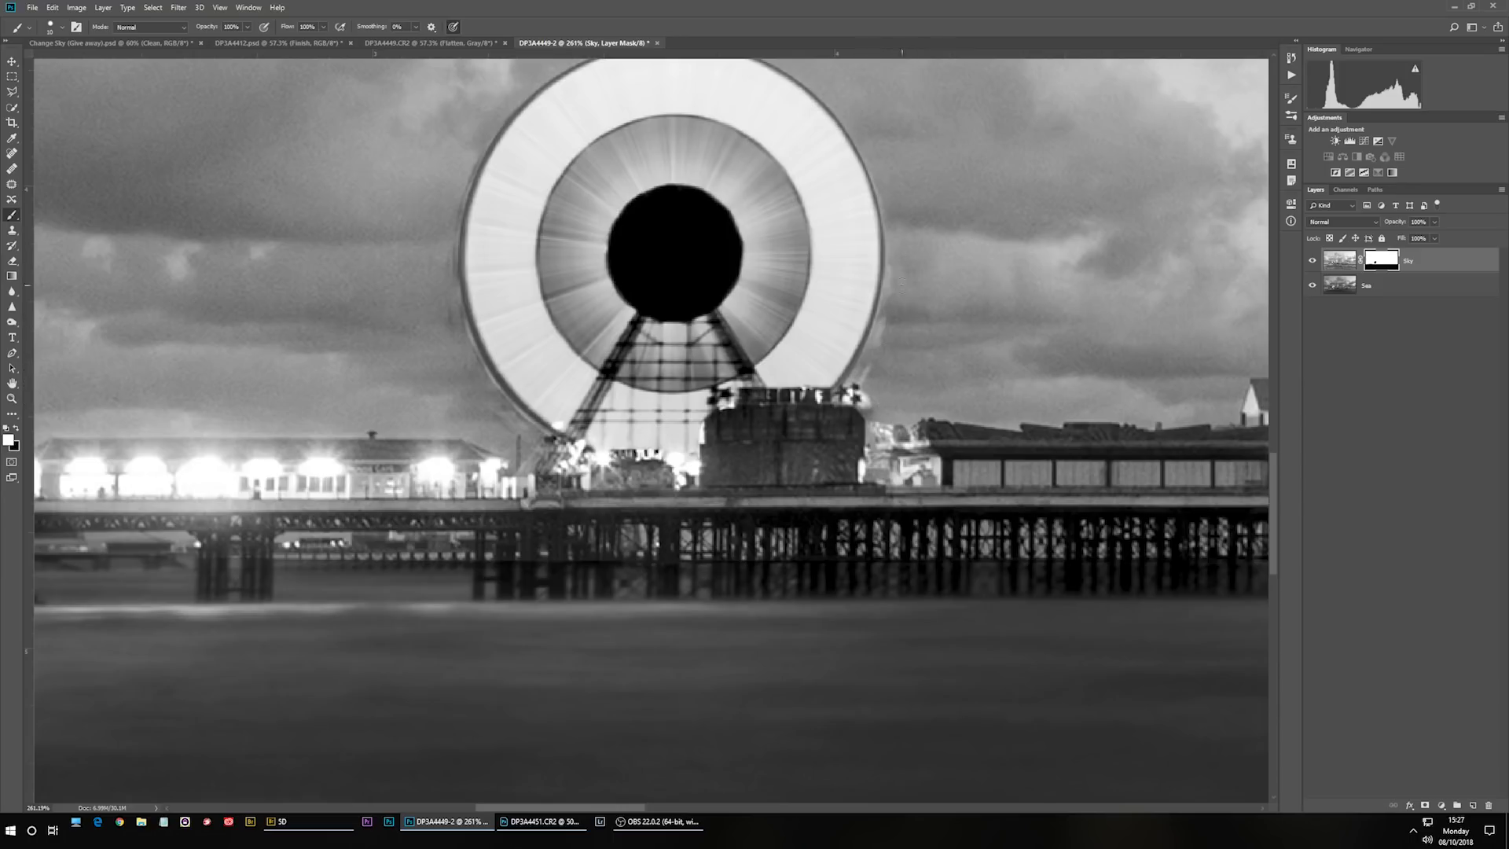
pyautogui.moveTo(616, 243); pyautogui.dragTo(896, 320)
pyautogui.moveTo(808, 429); pyautogui.dragTo(585, 370)
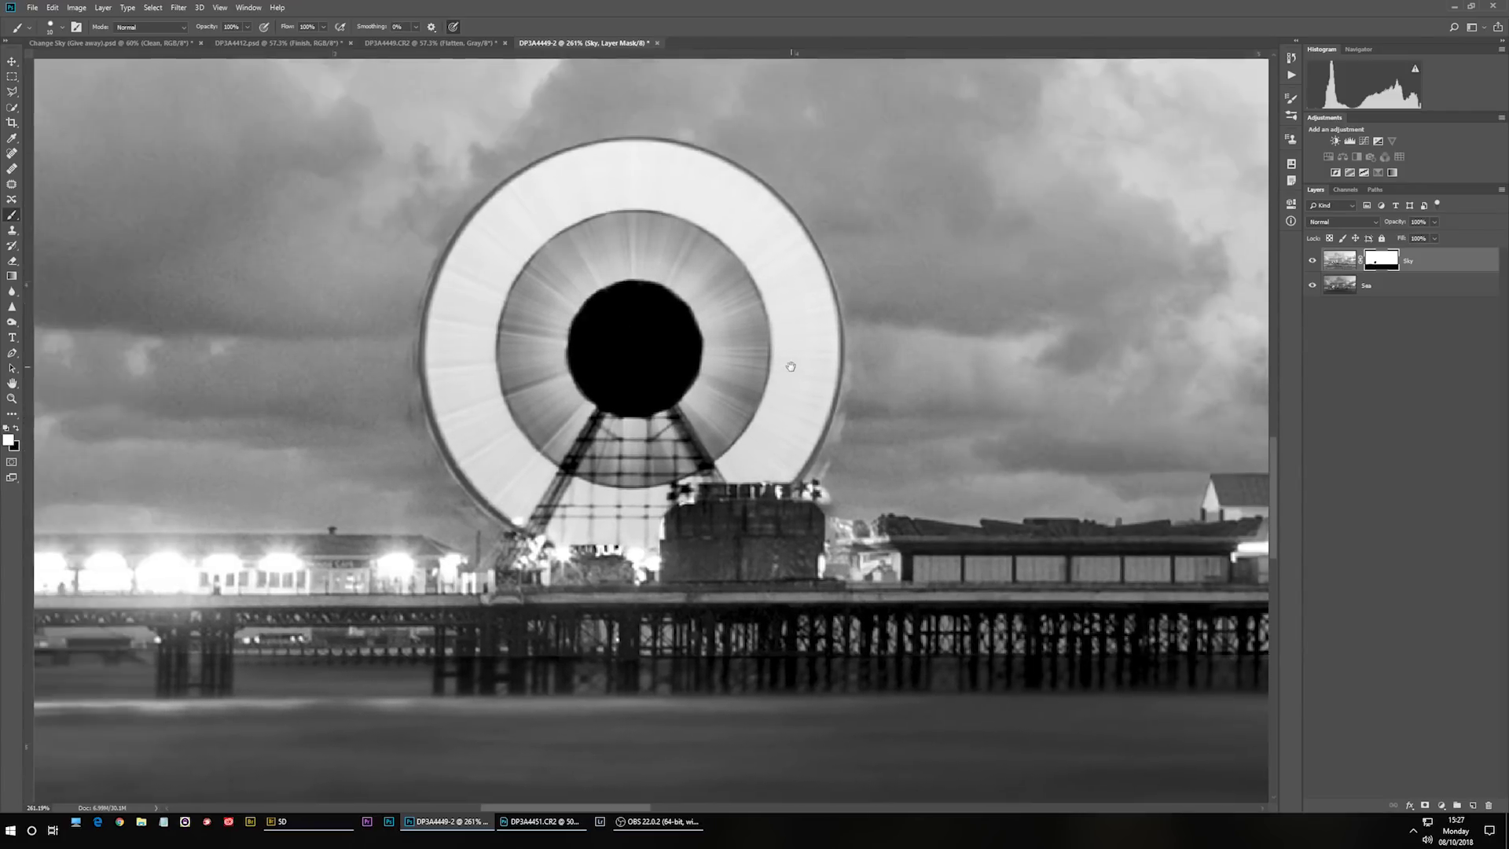
pyautogui.moveTo(678, 291); pyautogui.dragTo(790, 367)
pyautogui.press(']')
pyautogui.press(']')
pyautogui.press(']')
pyautogui.press(']')
pyautogui.press(']')
pyautogui.press(']')
pyautogui.press(']')
pyautogui.press(']')
pyautogui.press(']')
pyautogui.press(']')
pyautogui.press(']')
pyautogui.press('[')
pyautogui.press('[')
pyautogui.press('[')
# Stamp all visible layers into a new layer above Sky and choose the Clone Stamp tool.
pyautogui.hotkey('ctrl', 'shift', 'alt', 'e')
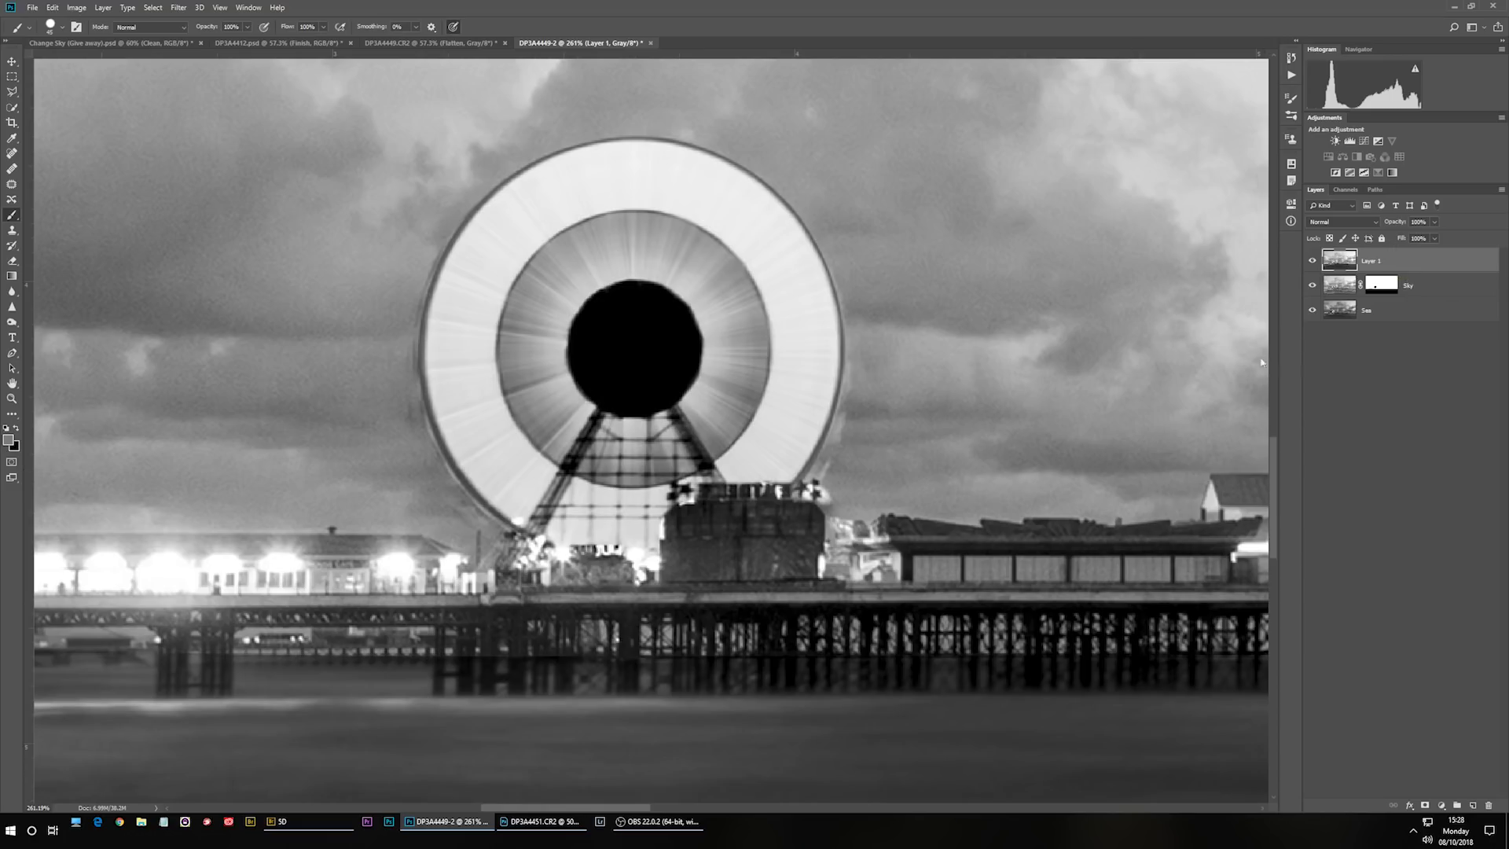
pyautogui.press('s')
pyautogui.rightClick(18, 229)
pyautogui.press('Escape')
# Clone clean sky over the ghosting around the wheel's right and upper rim with a small Clone Stamp brush.
pyautogui.press('[')
pyautogui.press('[')
pyautogui.press('[')
pyautogui.press('[')
pyautogui.press('[')
pyautogui.press('[')
pyautogui.press('[')
pyautogui.press('[')
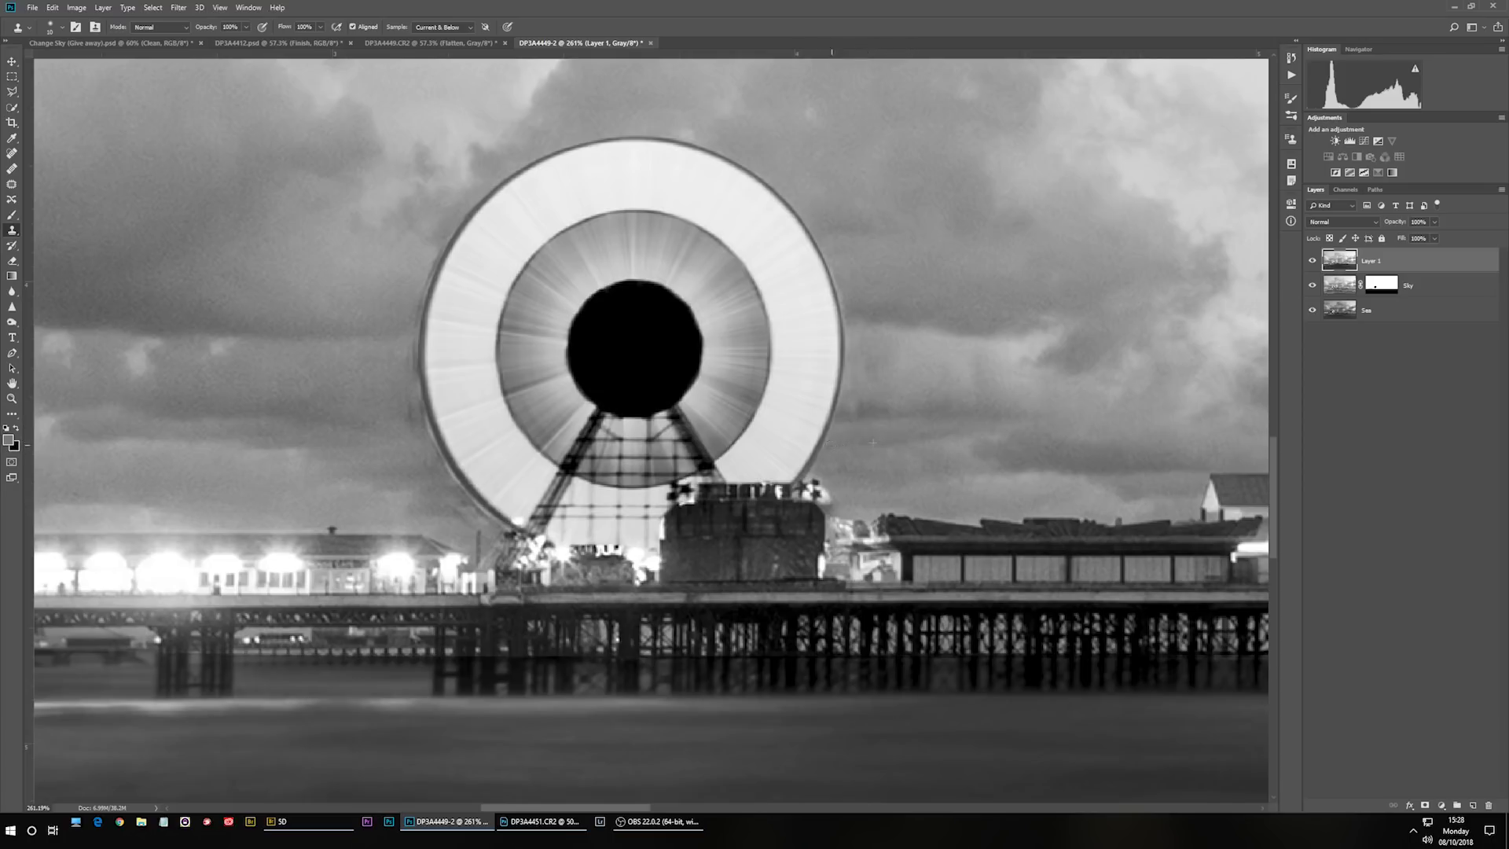
pyautogui.moveTo(914, 349); pyautogui.dragTo(977, 436)
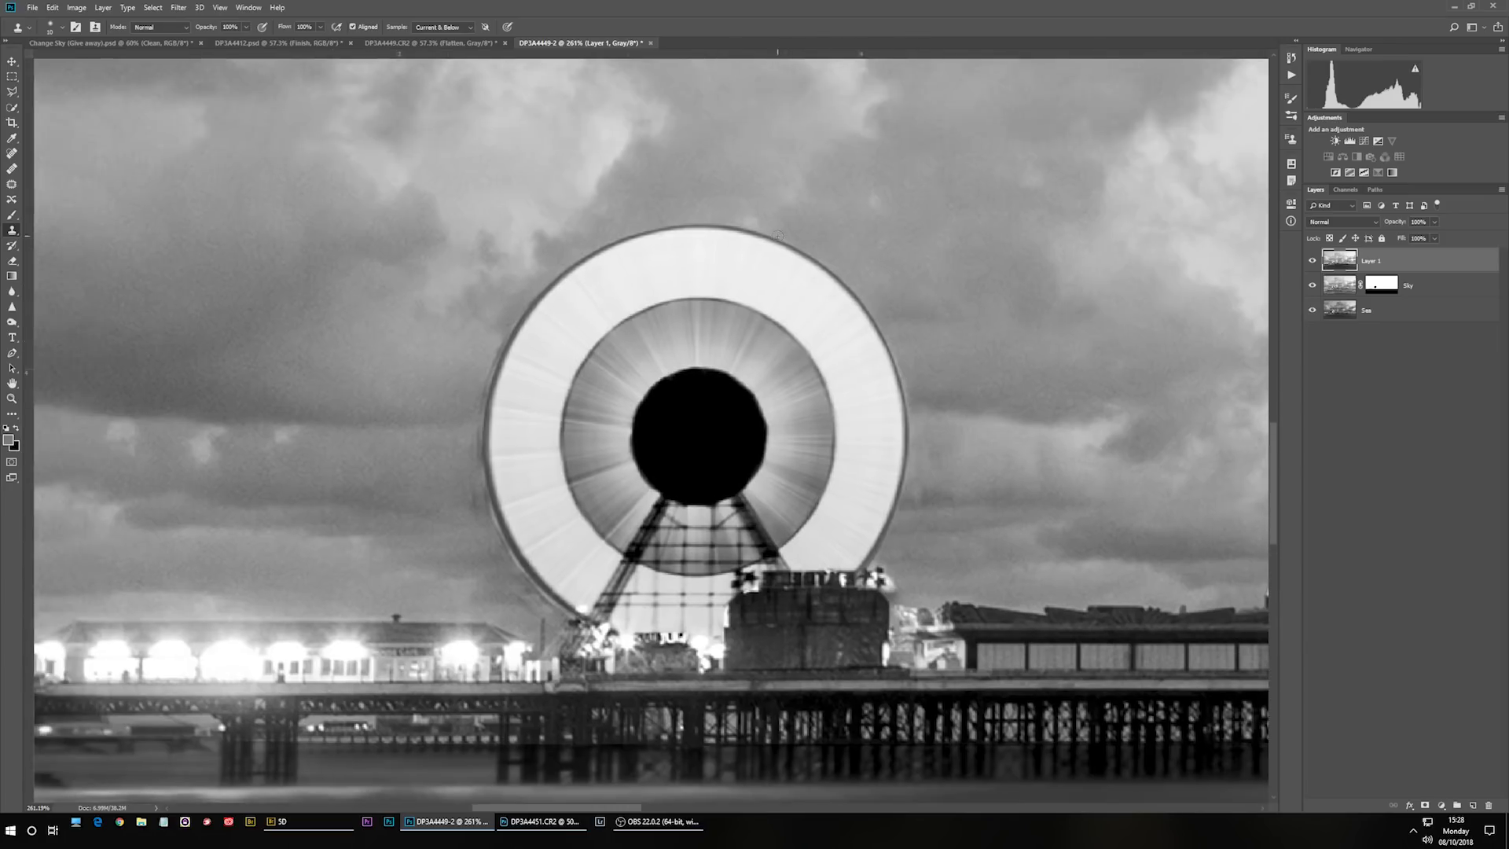
pyautogui.moveTo(759, 223); pyautogui.dragTo(744, 220)
# Clone away the ghost outline along the wheel's left rim with a smaller Clone Stamp brush.
pyautogui.moveTo(522, 546); pyautogui.dragTo(778, 369)
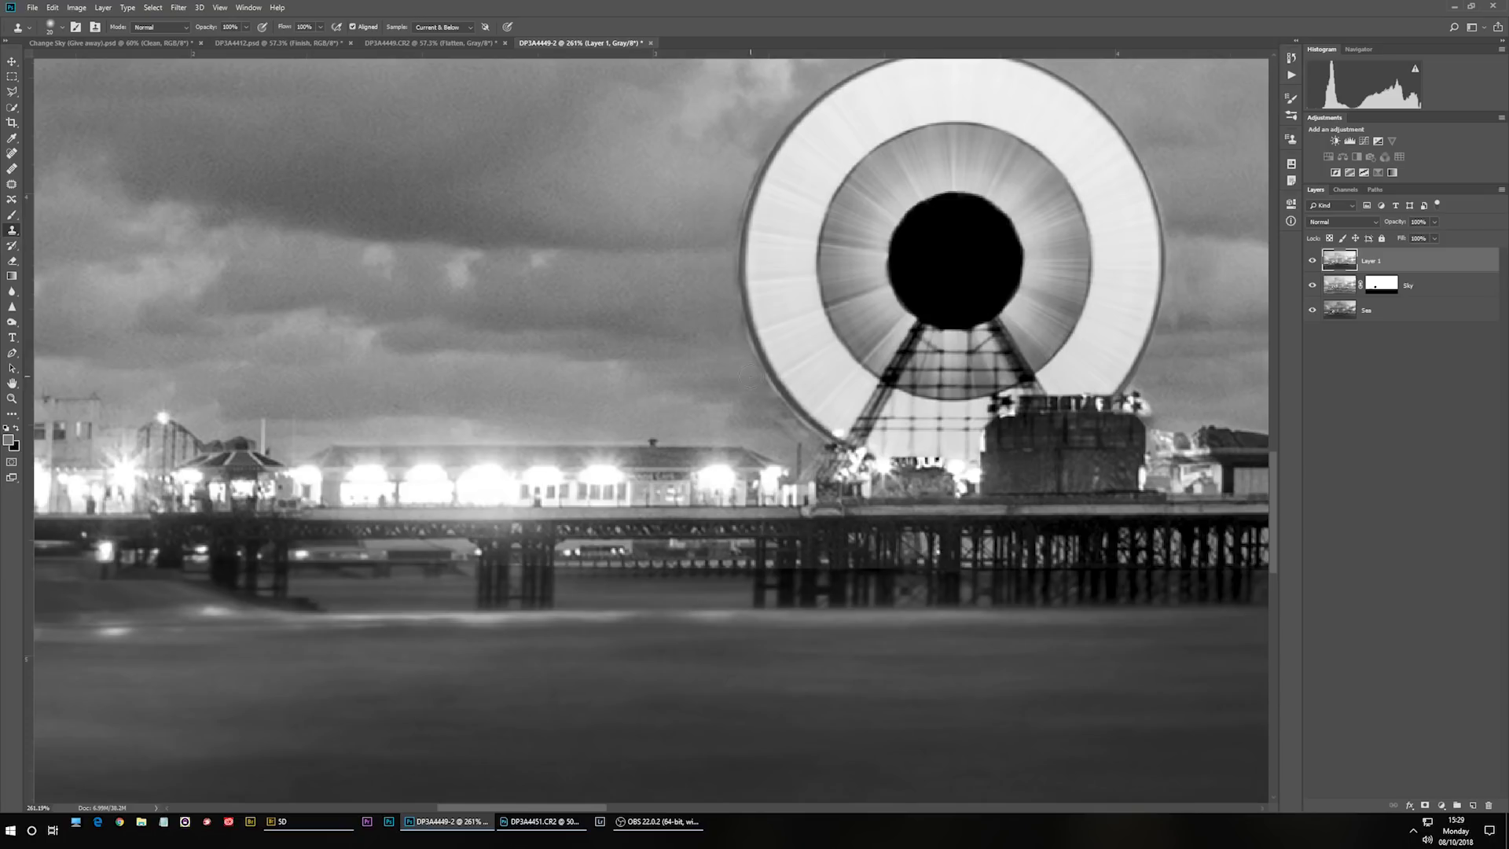
pyautogui.press('[')
pyautogui.press('[')
pyautogui.moveTo(761, 373); pyautogui.dragTo(760, 360)
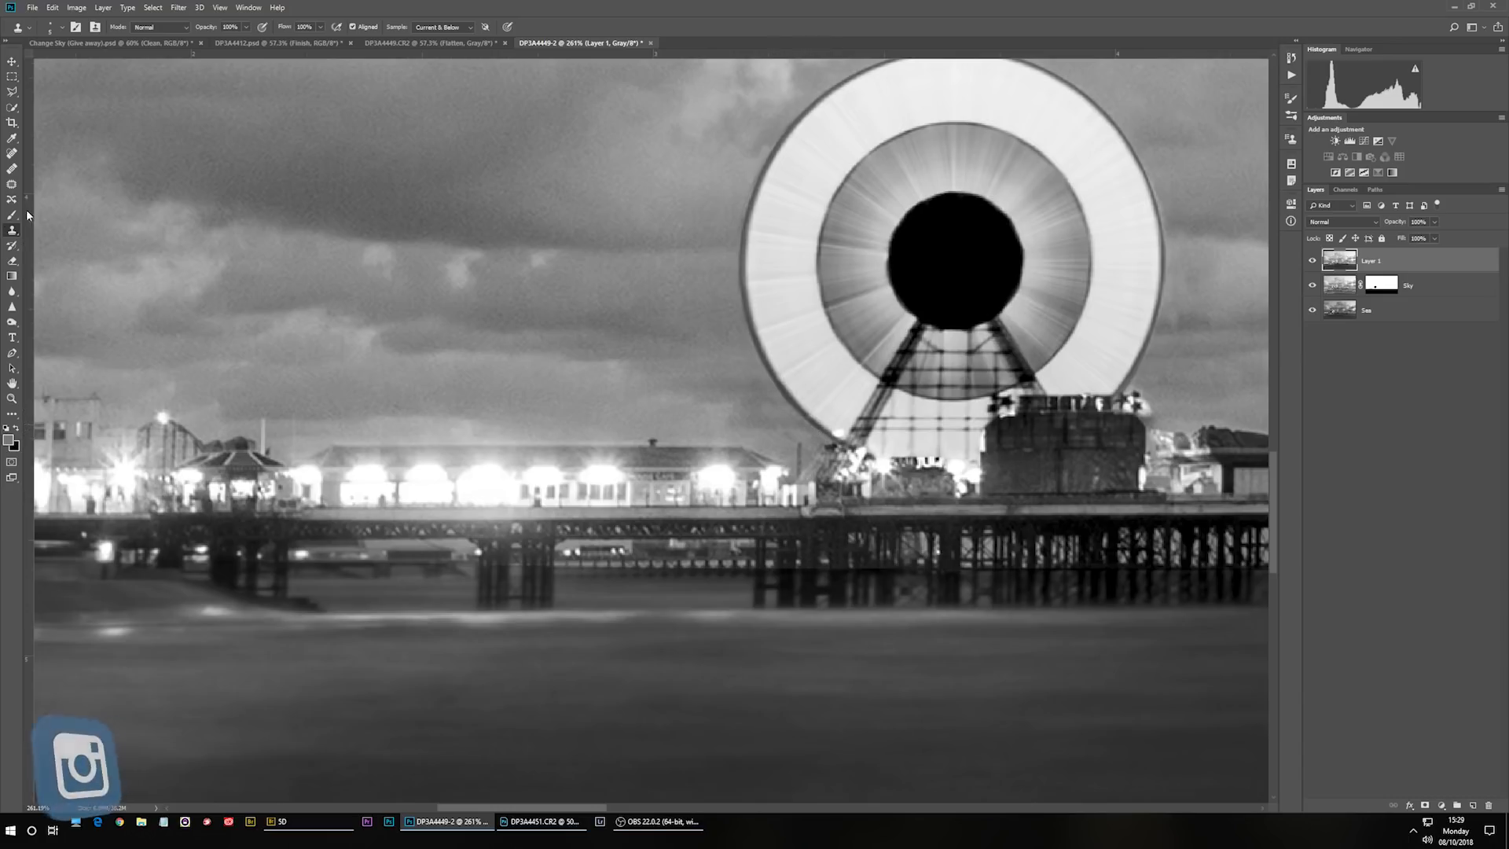
# Patch the blemished sky beside the wheel's lower-left rim using the Patch tool, and clear the selection.
pyautogui.click(12, 186)
pyautogui.moveTo(774, 388)
pyautogui.mouseDown()
pyautogui.moveTo(726, 396)
pyautogui.moveTo(751, 427)
pyautogui.moveTo(780, 426)
pyautogui.moveTo(788, 405)
pyautogui.moveTo(656, 305)
pyautogui.moveTo(795, 417)
pyautogui.moveTo(759, 428)
pyautogui.moveTo(809, 428)
pyautogui.mouseUp()
pyautogui.moveTo(784, 426)
pyautogui.mouseDown()
pyautogui.moveTo(697, 375)
pyautogui.moveTo(588, 564)
pyautogui.mouseUp()
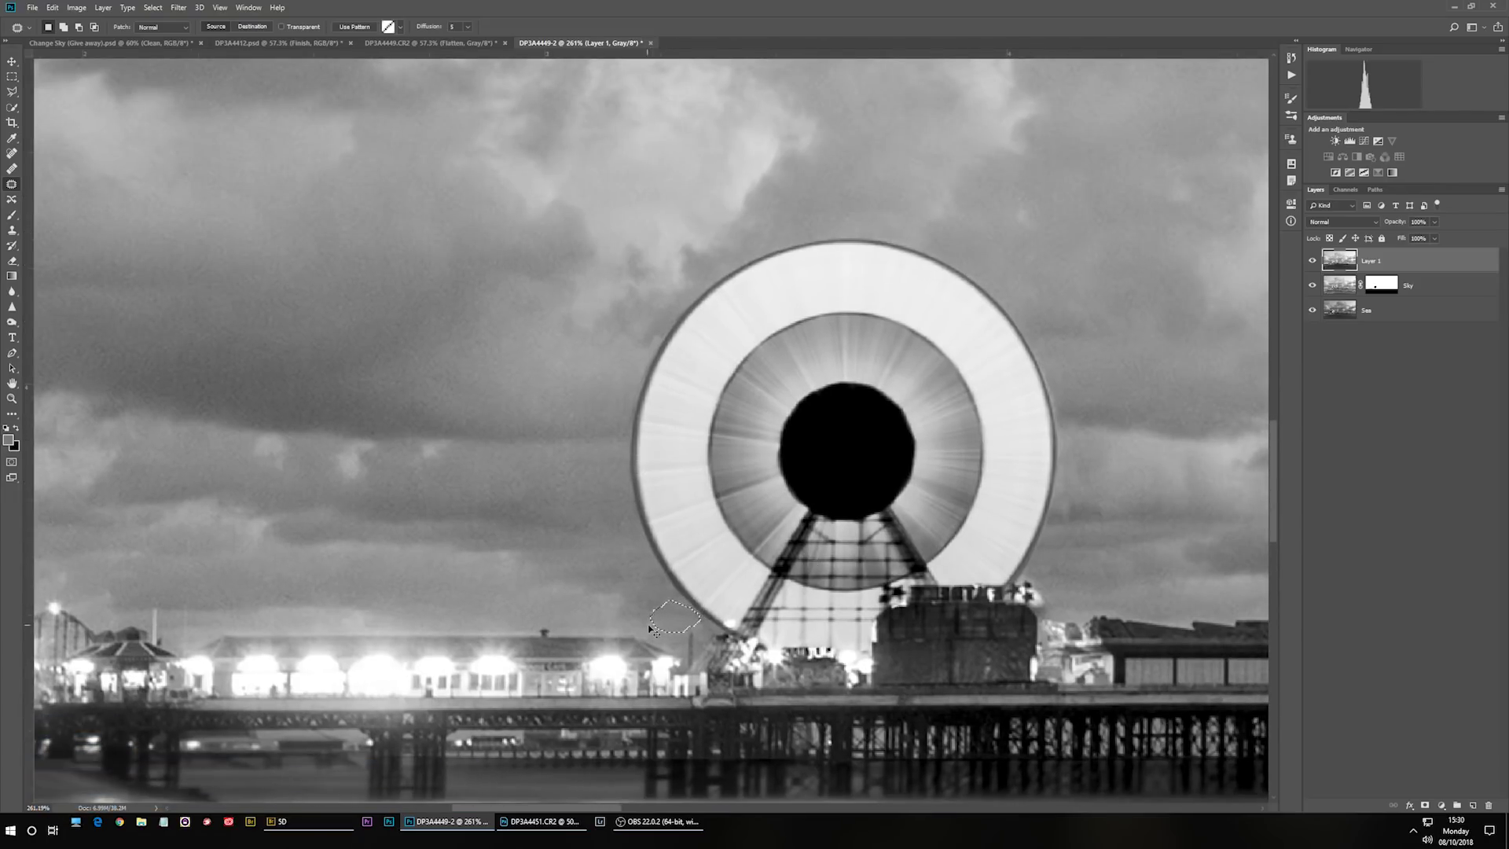
pyautogui.hotkey('ctrl', 'd')
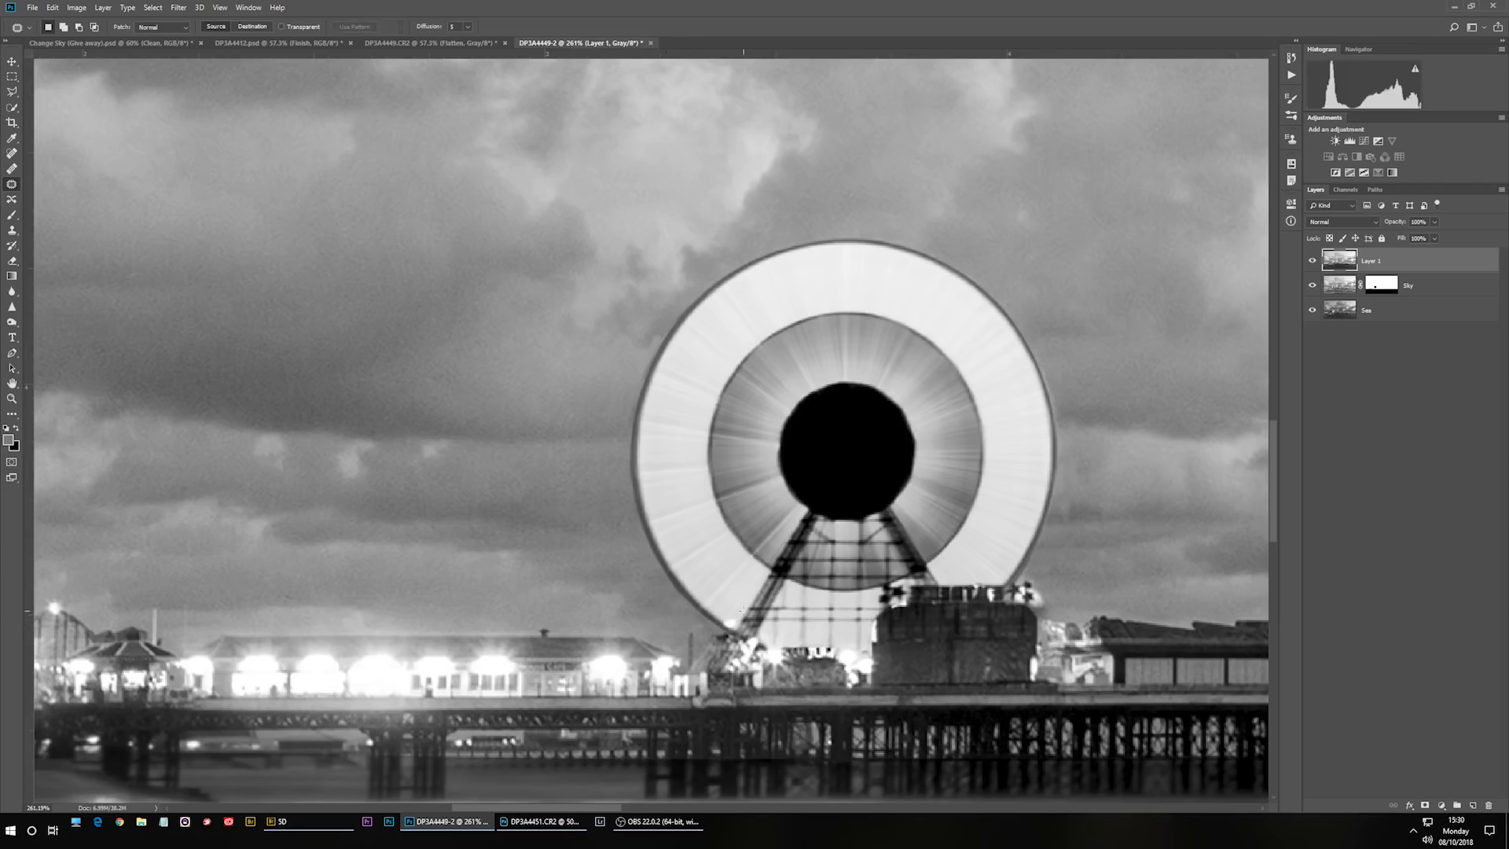
# Review the whole composite and switch to the Change Sky (Give away).psd document.
pyautogui.hotkey('ctrl', '0')
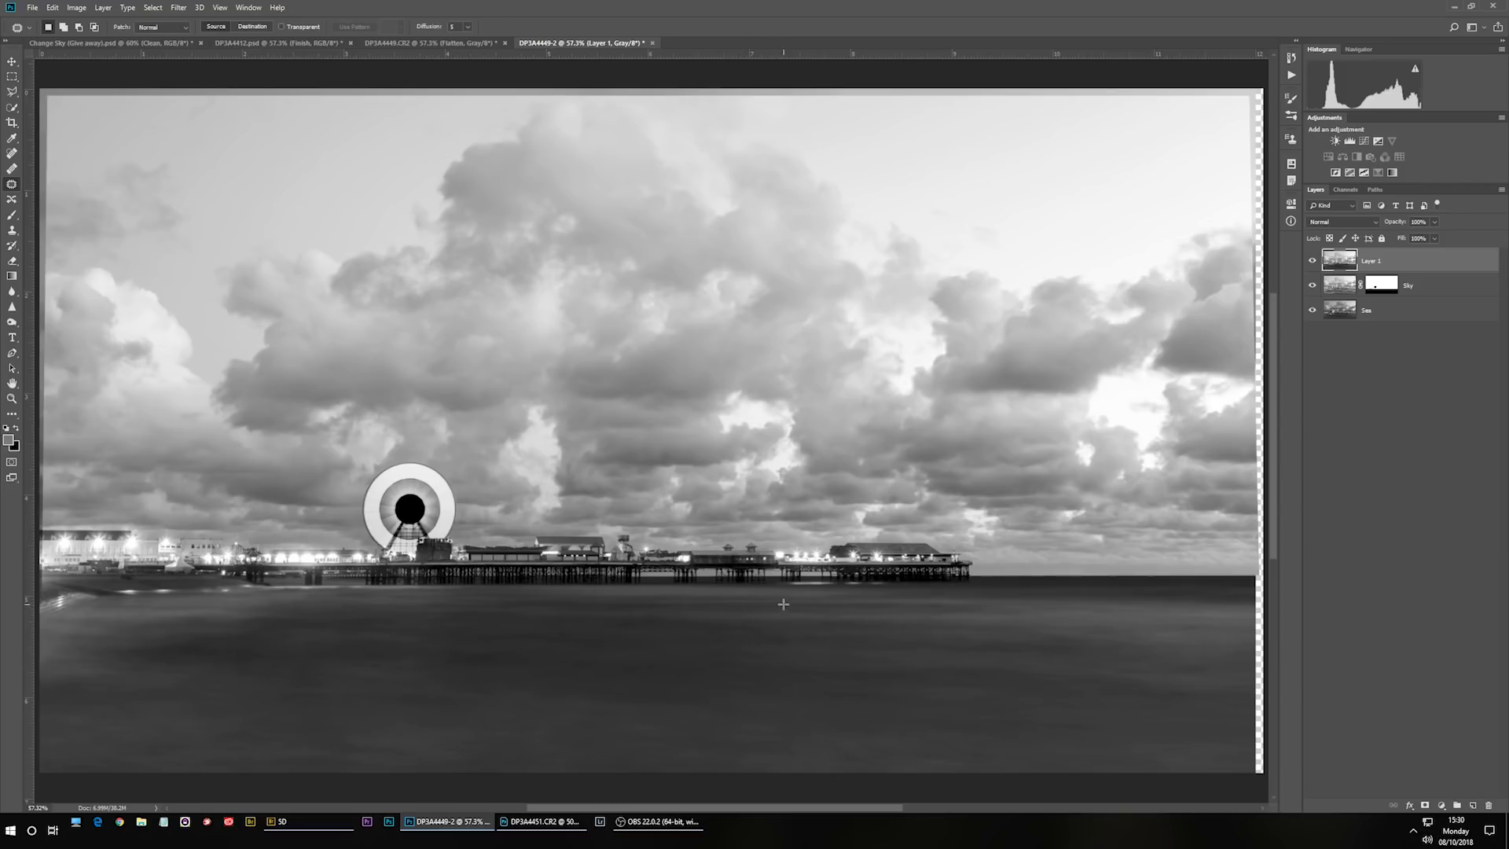
pyautogui.scroll(-1, 778, 604)
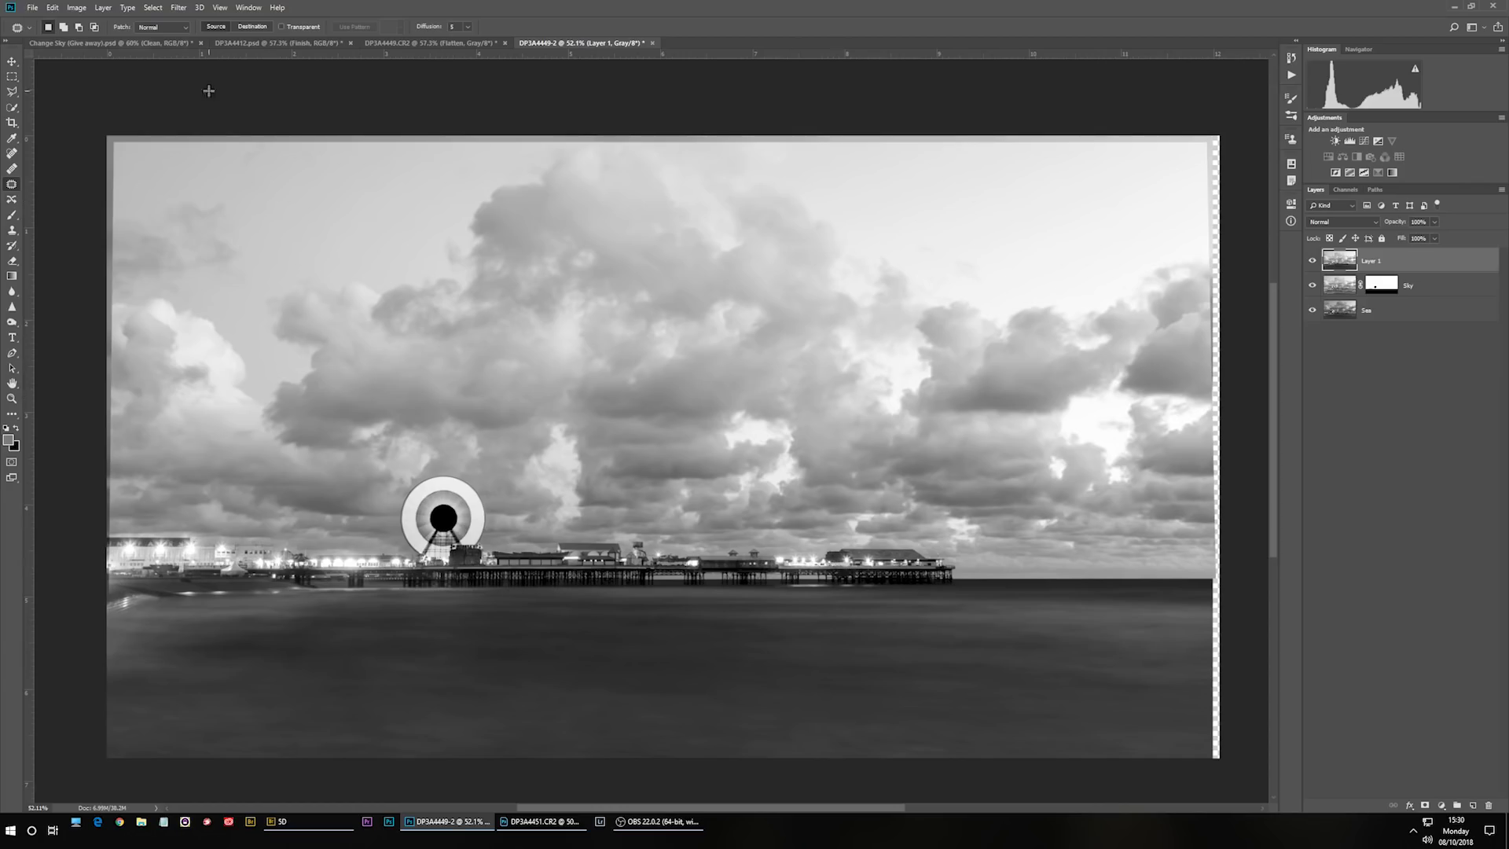
pyautogui.click(110, 43)
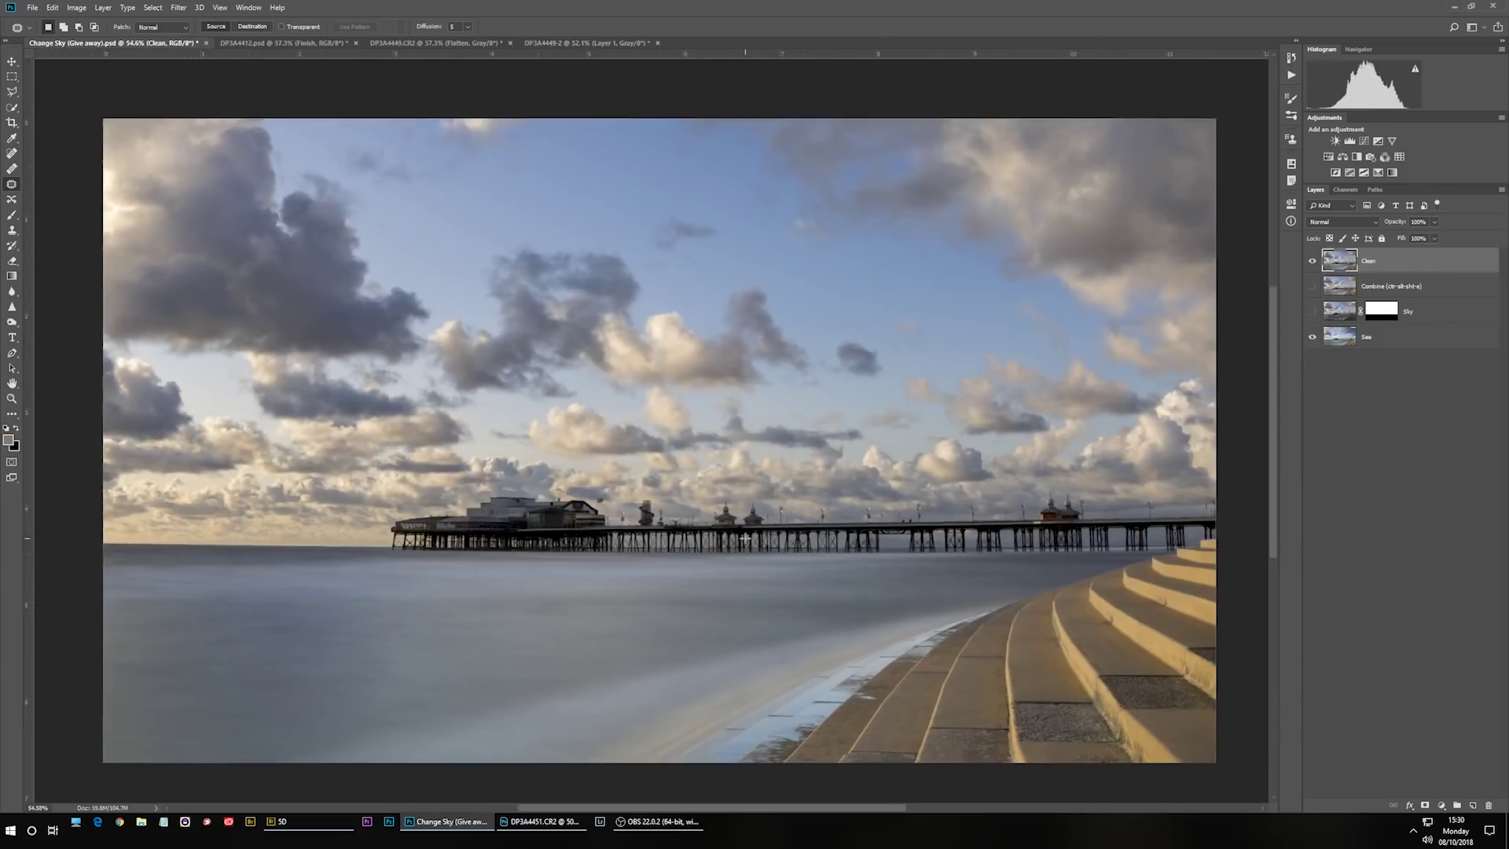
# Compare the original sea exposure with the replaced sky by hiding the Clean layer and showing the masked Sky layer.
pyautogui.scroll(-1, 745, 539)
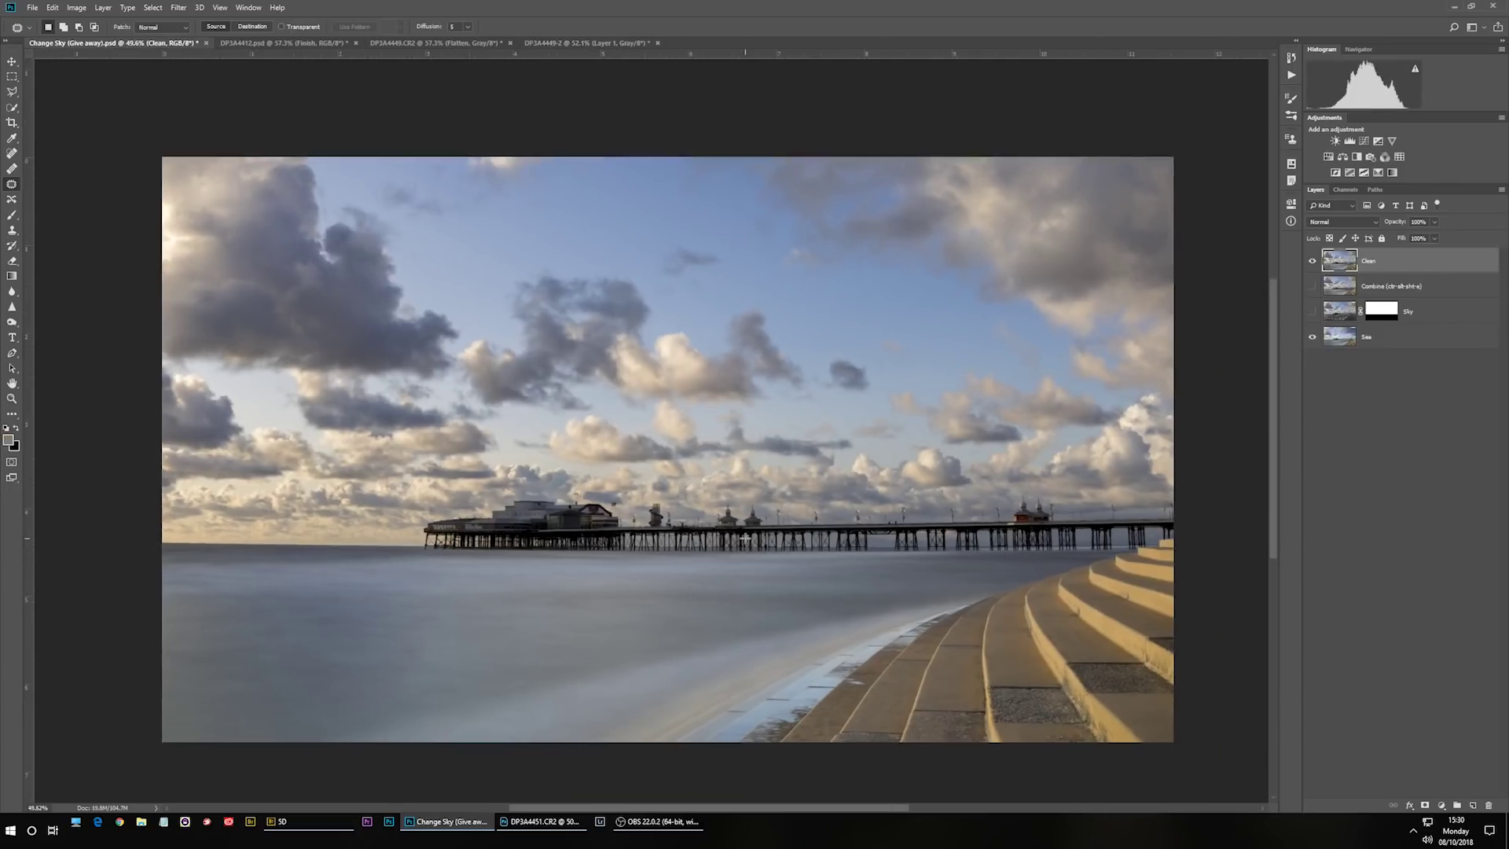
pyautogui.click(1312, 260)
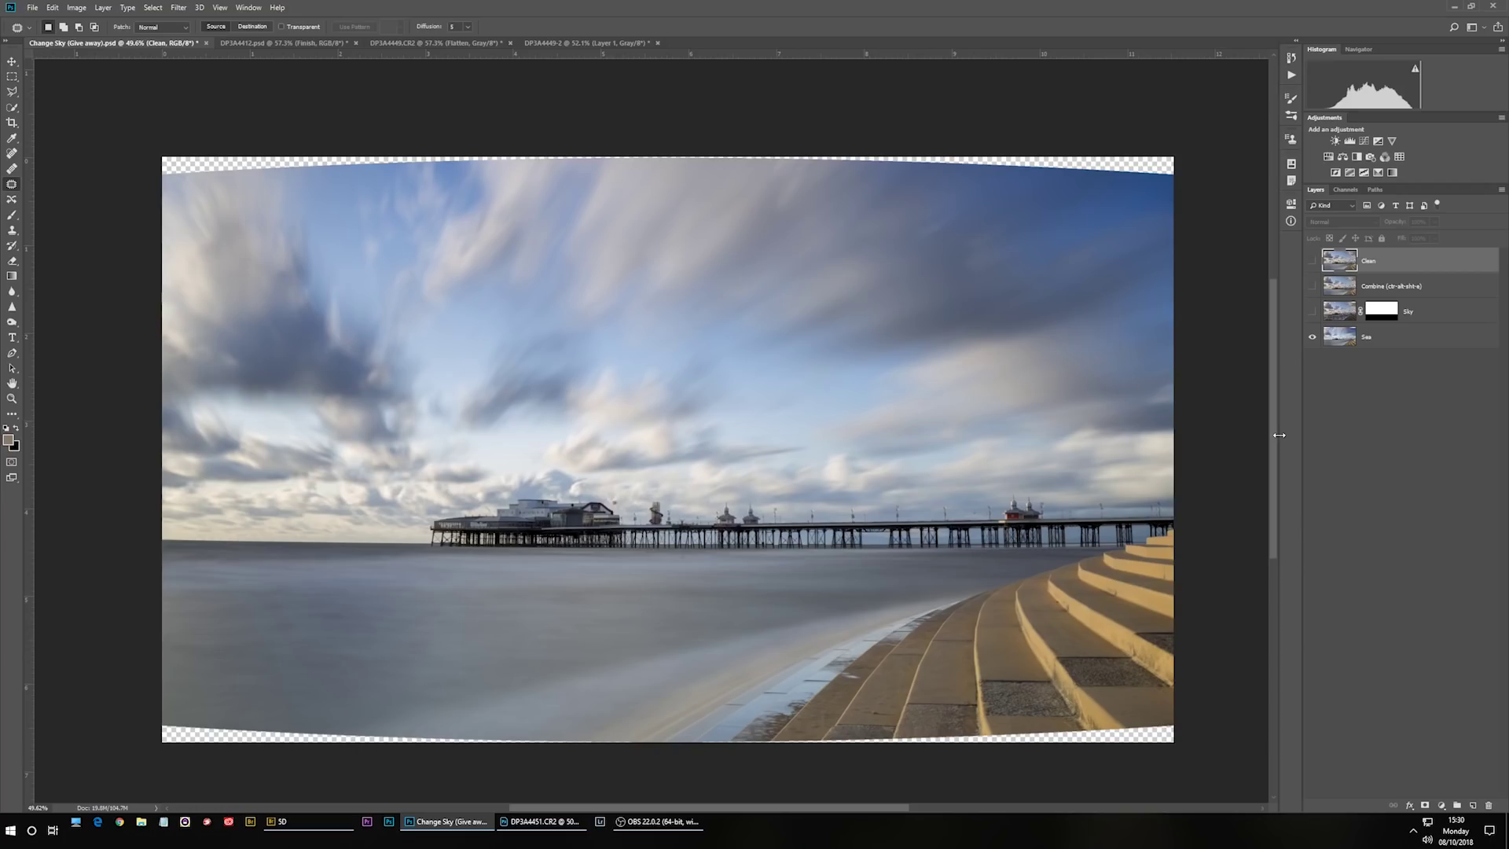
pyautogui.click(1311, 311)
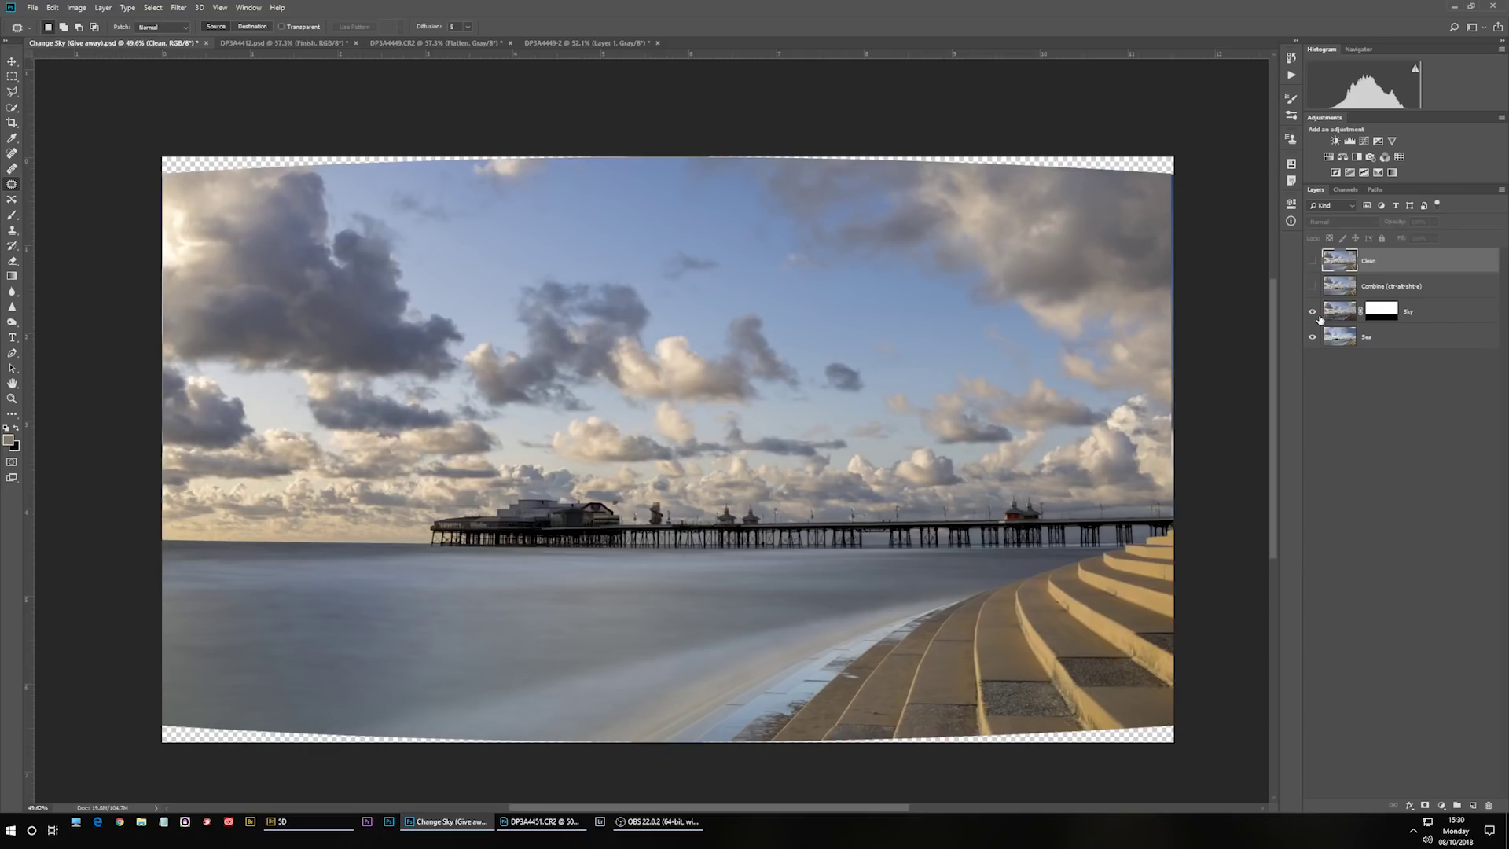
# Switch to the DP3A4449-2 document and stamp all visible layers into a new merged layer at the top of the stack.
pyautogui.click(577, 43)
pyautogui.scroll(-1, 877, 388)
pyautogui.scroll(1, 865, 424)
pyautogui.scroll(-1, 852, 456)
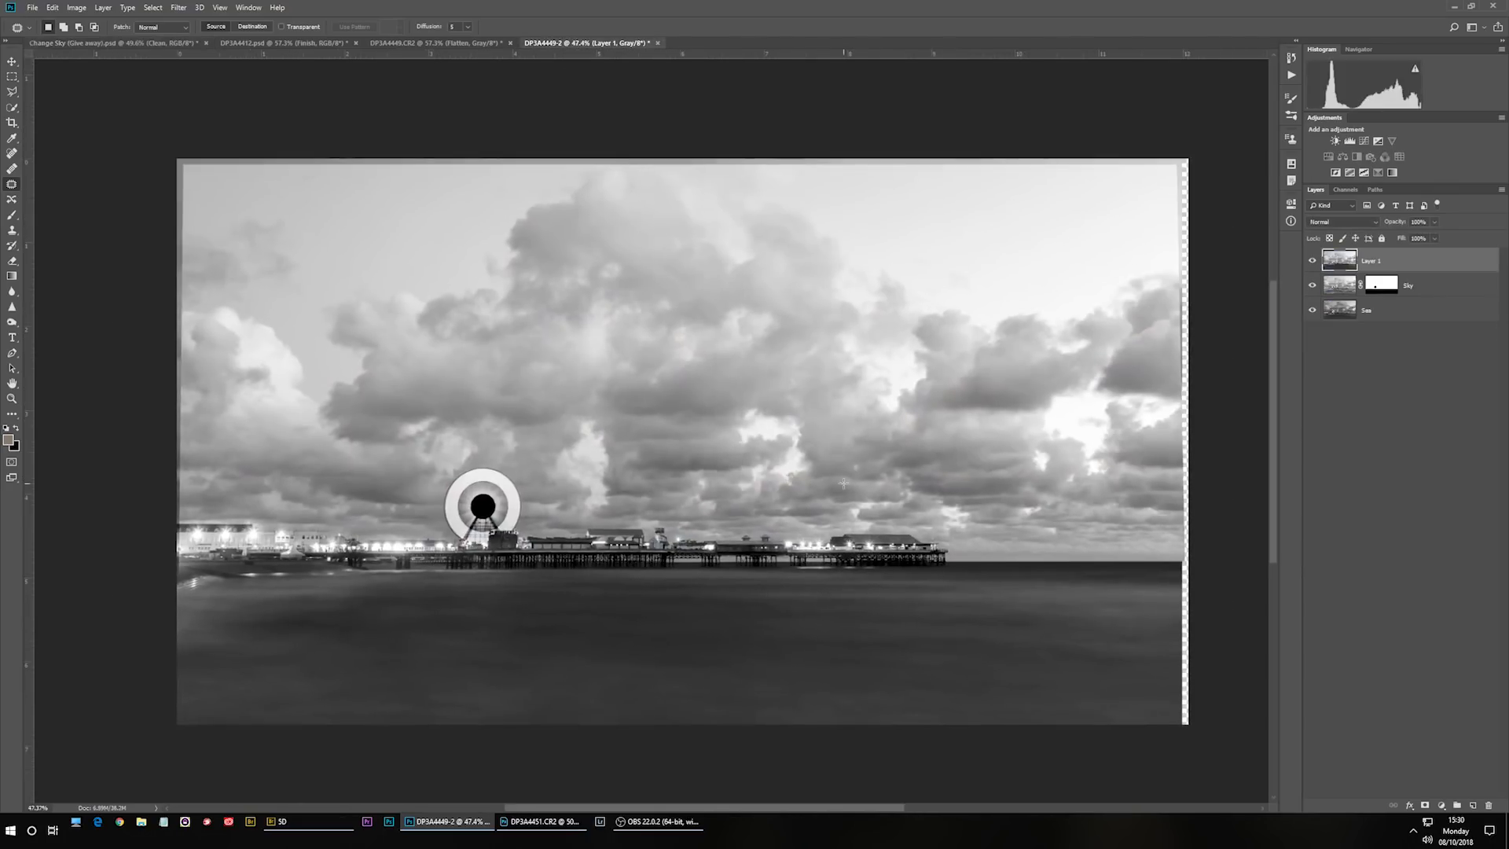
pyautogui.hotkey('ctrl', 'shift', 'alt', 'e')
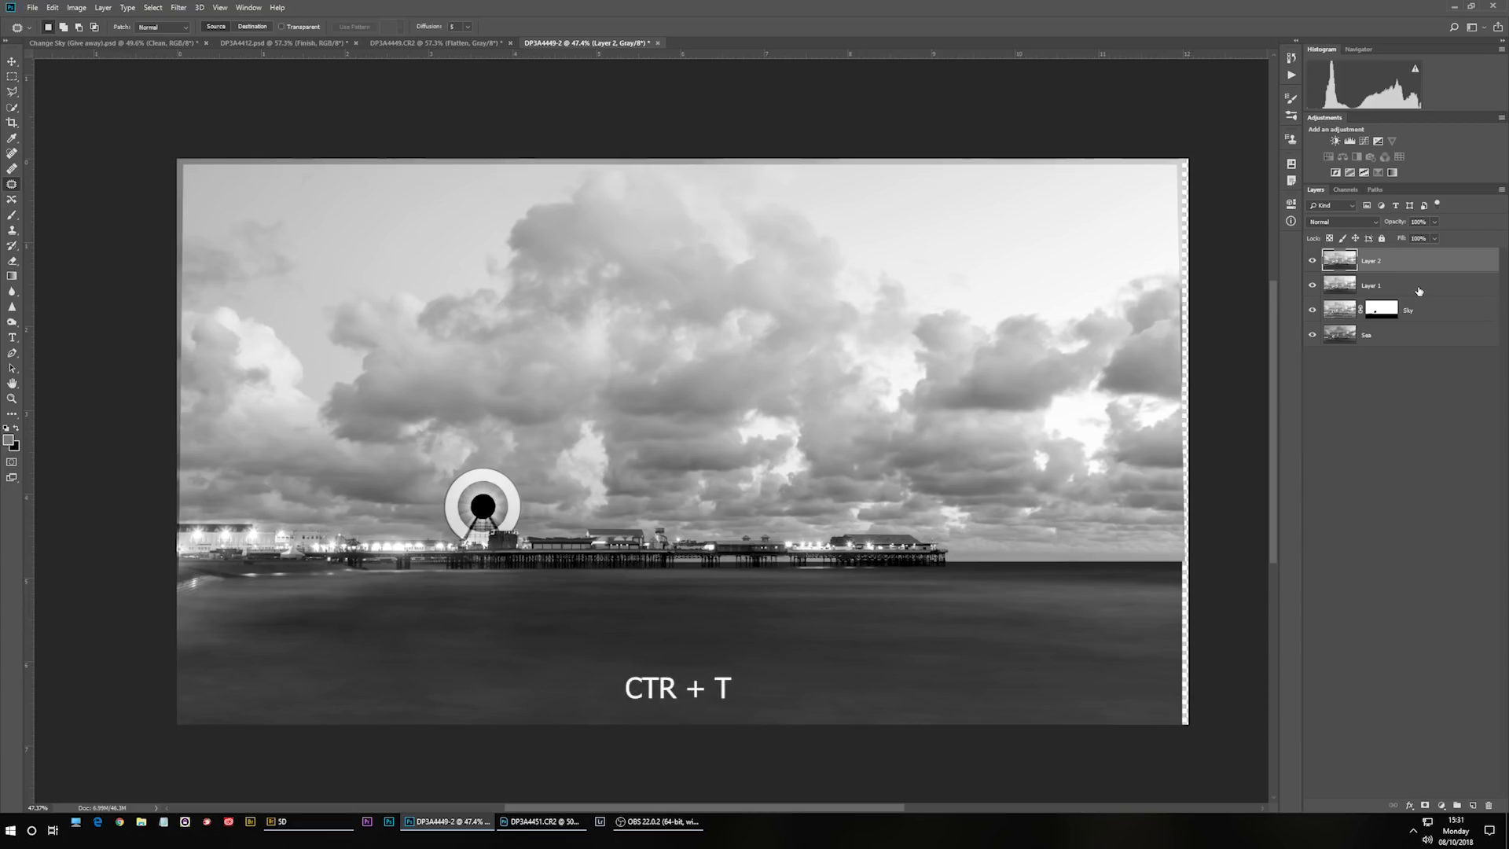
# Enlarge the merged layer slightly with Free Transform so it covers the empty strips along the canvas edges, and apply the transform.
pyautogui.hotkey('ctrl', 't')
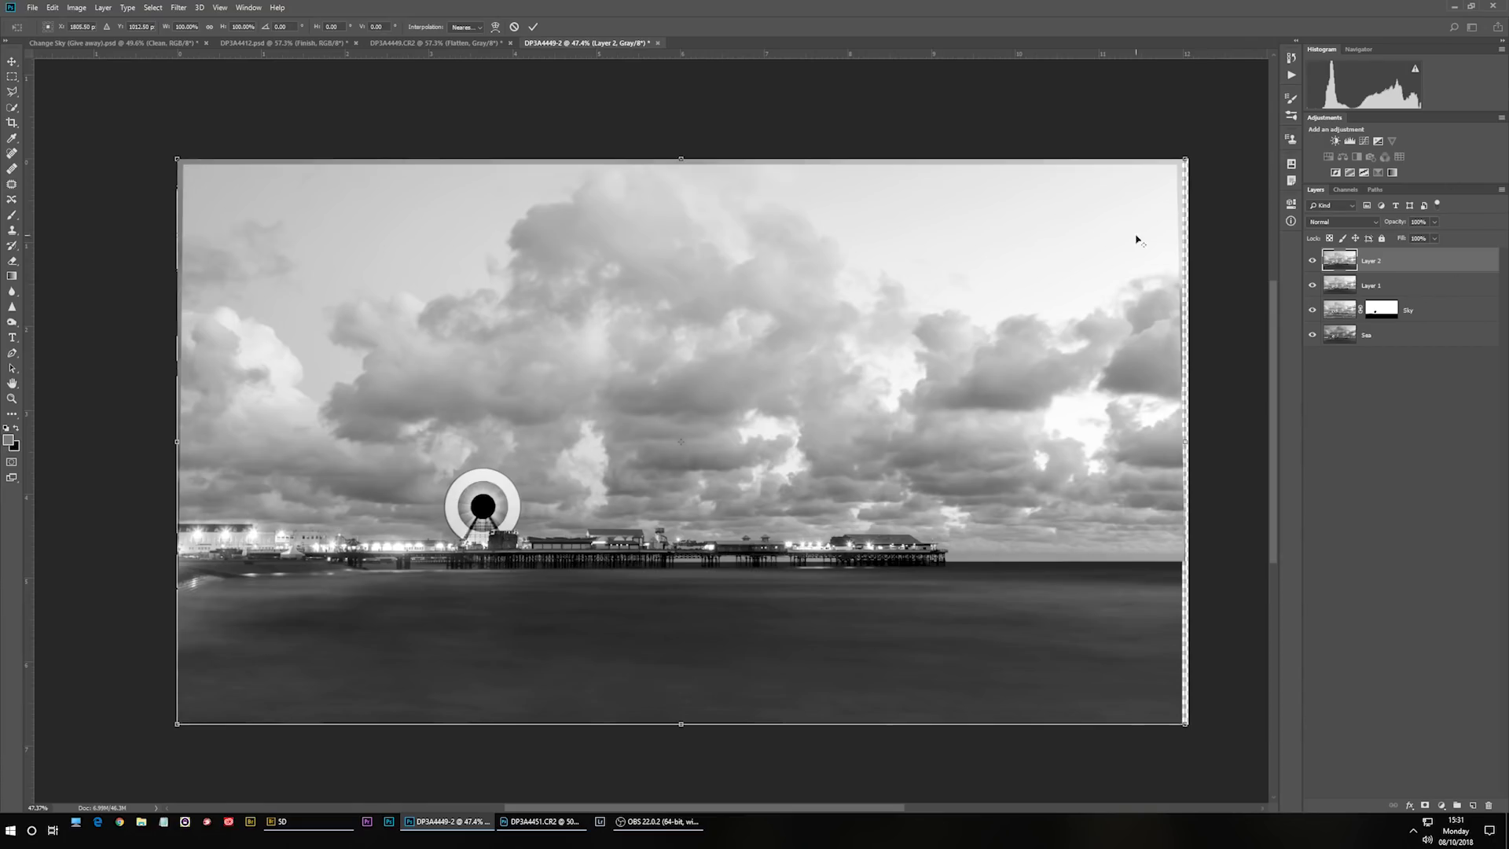
pyautogui.moveTo(1191, 157); pyautogui.dragTo(1199, 149)
pyautogui.press('Return')
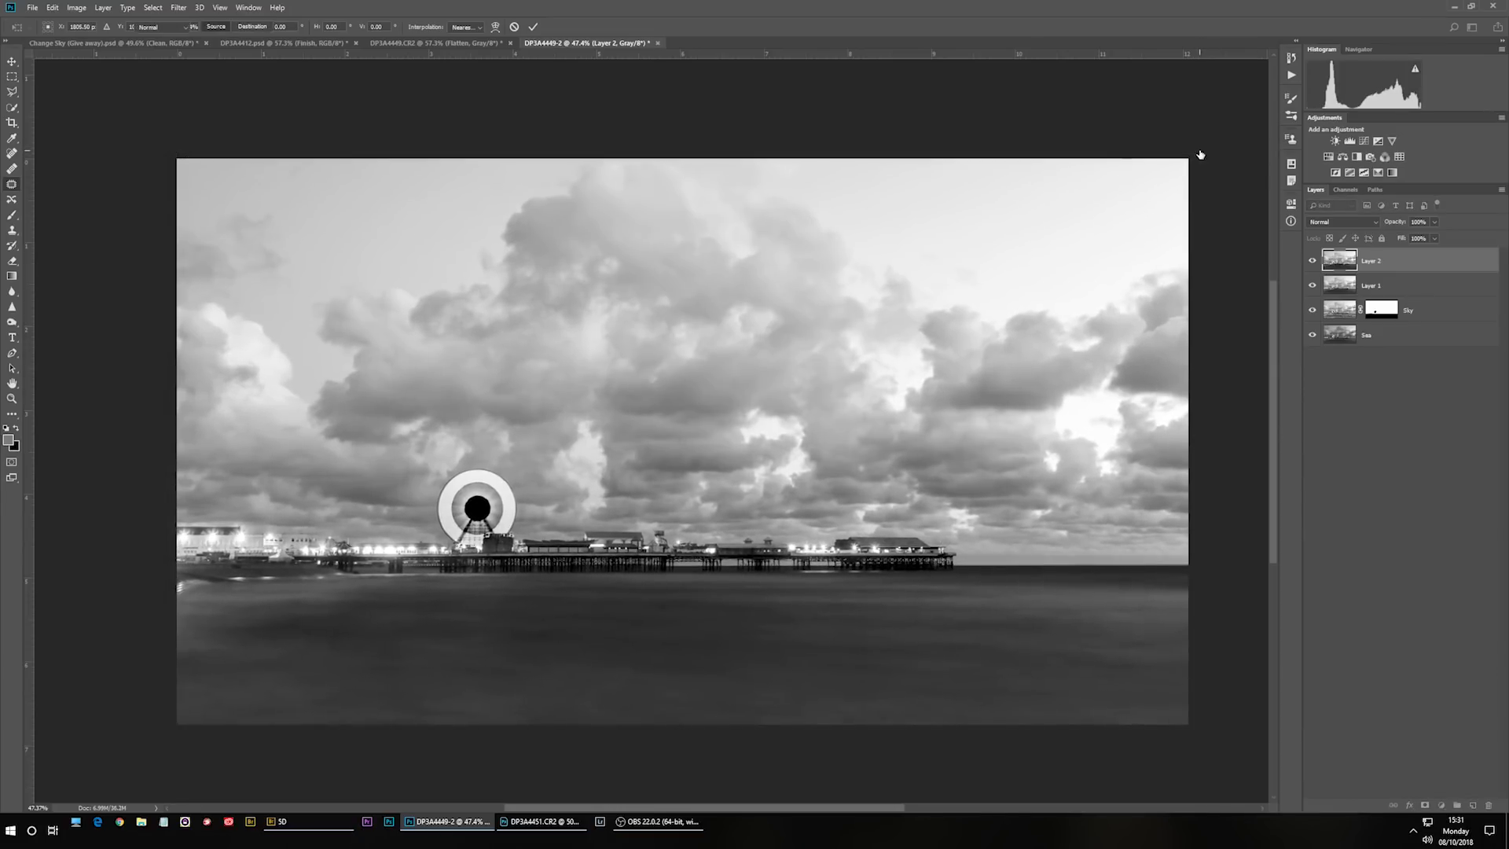